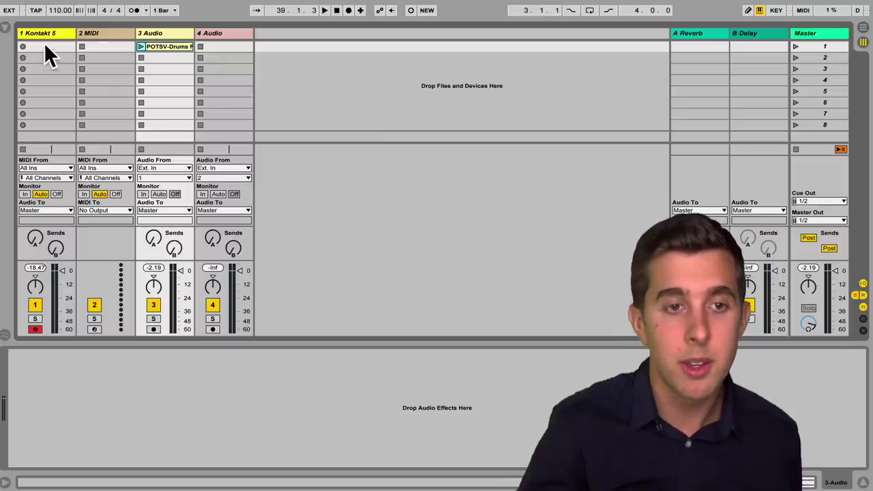
Create a MIDI clip in the first slot of the Kontakt 5 track and draw a 1/16 C2 note at its start.
{"action": "left_click", "coordinate": [38, 45]}
{"action": "double_click", "coordinate": [38, 45]}
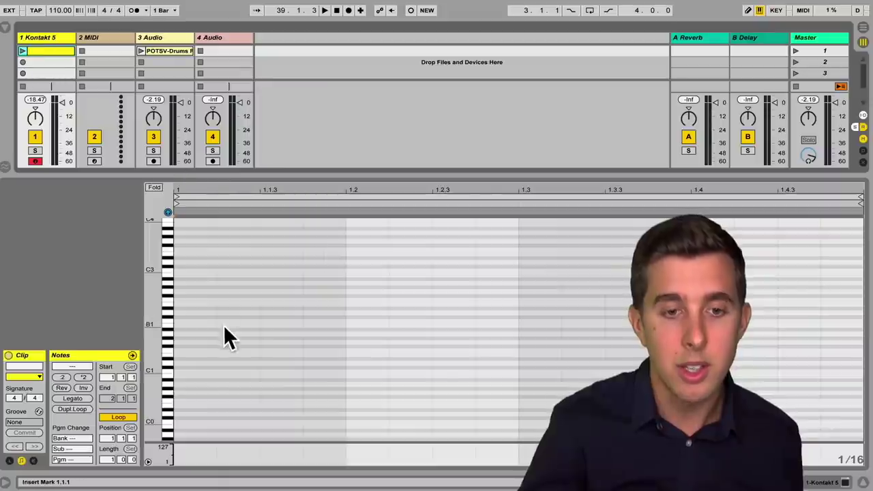
{"action": "left_click_drag", "start_coordinate": [146, 306], "coordinate": [184, 306]}
{"action": "left_click_drag", "start_coordinate": [173, 351], "coordinate": [173, 357]}
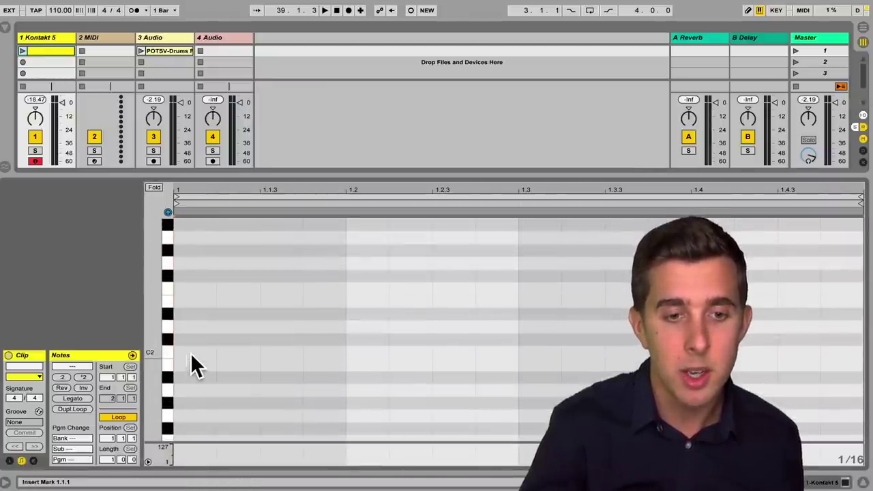
{"action": "key", "text": "b"}
{"action": "left_click", "coordinate": [191, 352]}
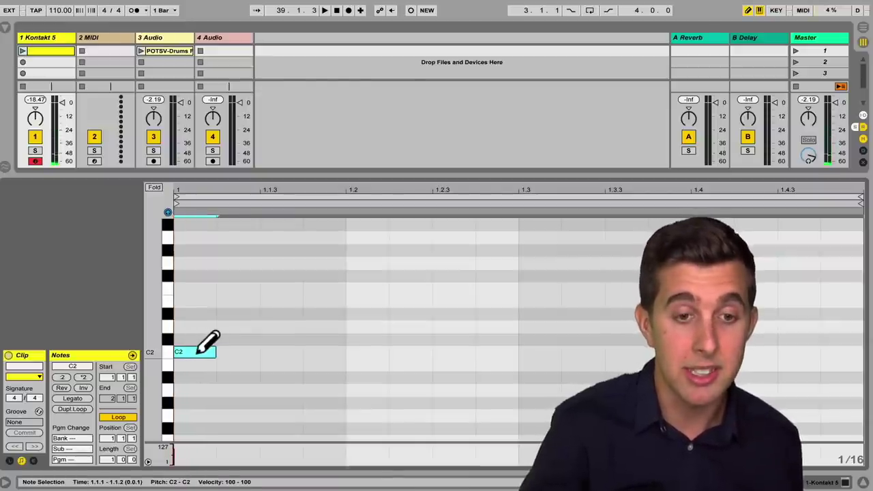
Draw a 1/16 C3 note at the start of the clip, one octave above the C2 note.
{"action": "scroll", "coordinate": [194, 349], "scroll_direction": "up", "scroll_amount": 5}
{"action": "scroll", "coordinate": [196, 344], "scroll_direction": "up", "scroll_amount": 1}
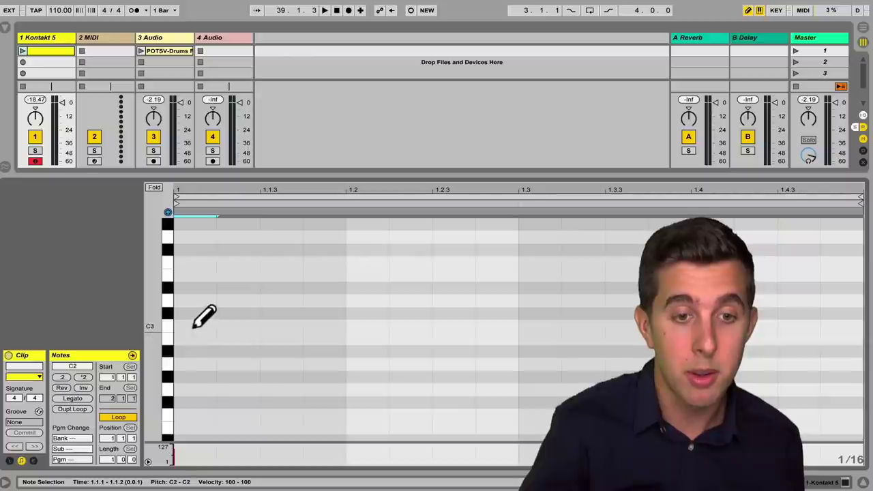
{"action": "left_click", "coordinate": [196, 325]}
{"action": "scroll", "coordinate": [197, 321], "scroll_direction": "down", "scroll_amount": 5}
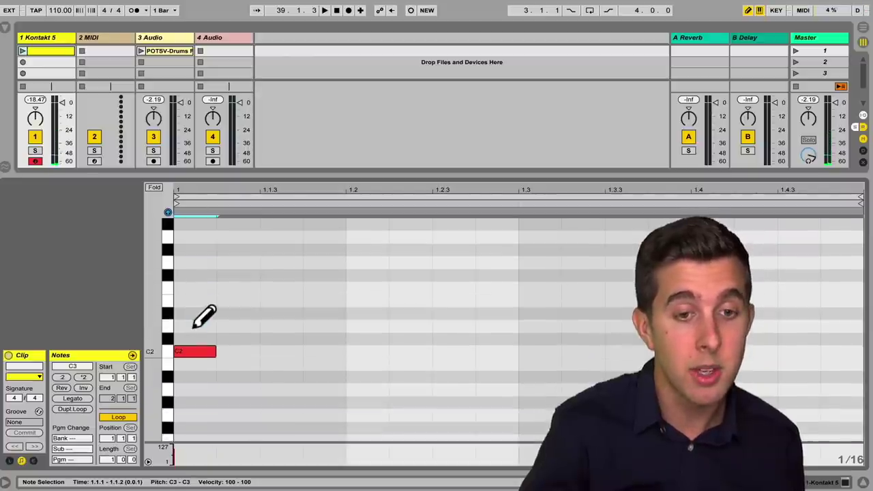
Draw a 1/16 C4 note at the start of the clip, one octave above the C3 note.
{"action": "scroll", "coordinate": [197, 320], "scroll_direction": "up", "scroll_amount": 2}
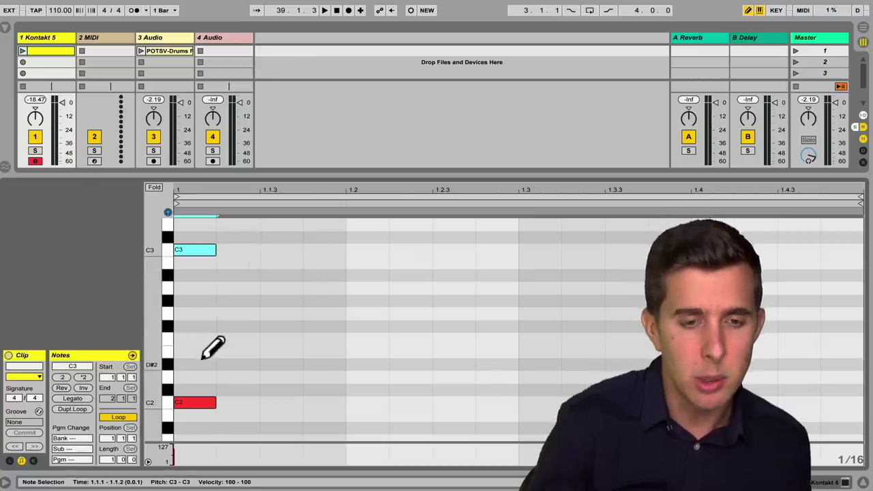
{"action": "scroll", "coordinate": [201, 319], "scroll_direction": "up", "scroll_amount": 5}
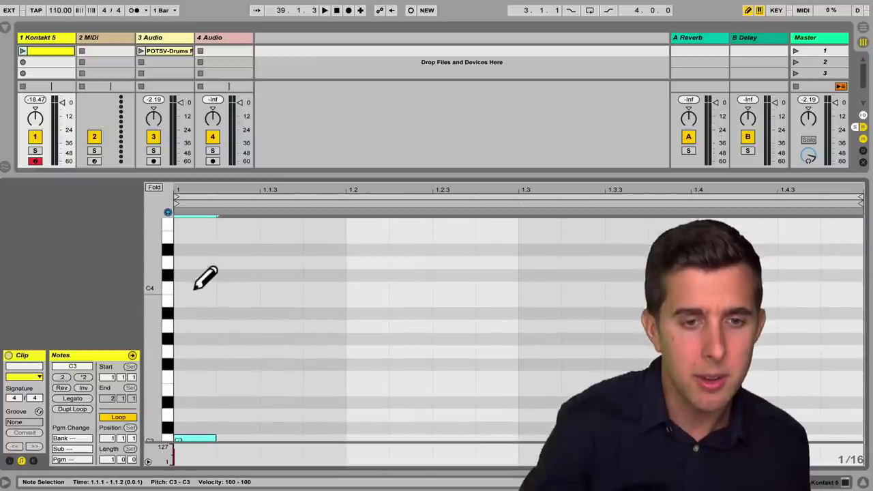
{"action": "left_click", "coordinate": [193, 287]}
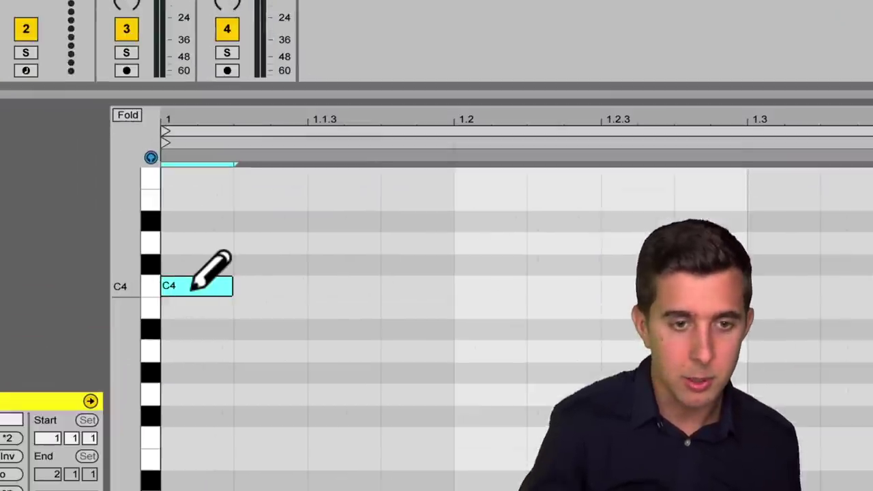
{"action": "left_click", "coordinate": [126, 287]}
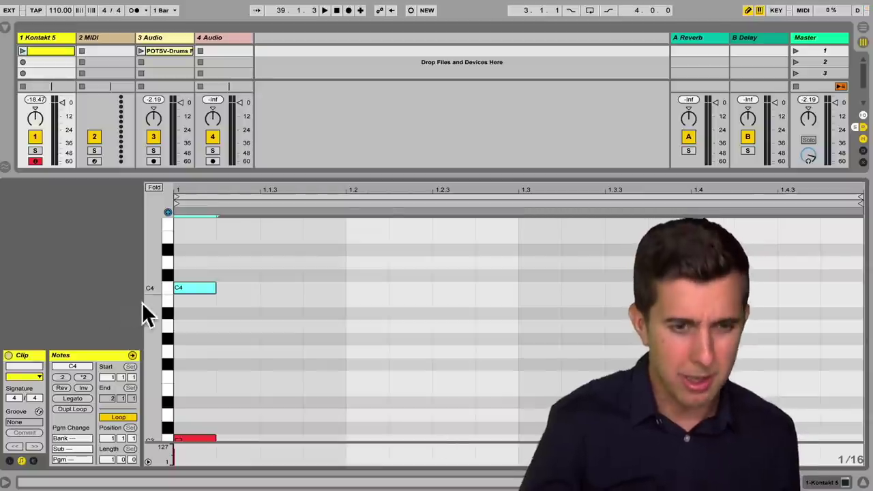
Remove the C4 note and draw D#3 and E3 notes above the C3 note at the clip's start.
{"action": "left_click_drag", "start_coordinate": [150, 311], "coordinate": [178, 315]}
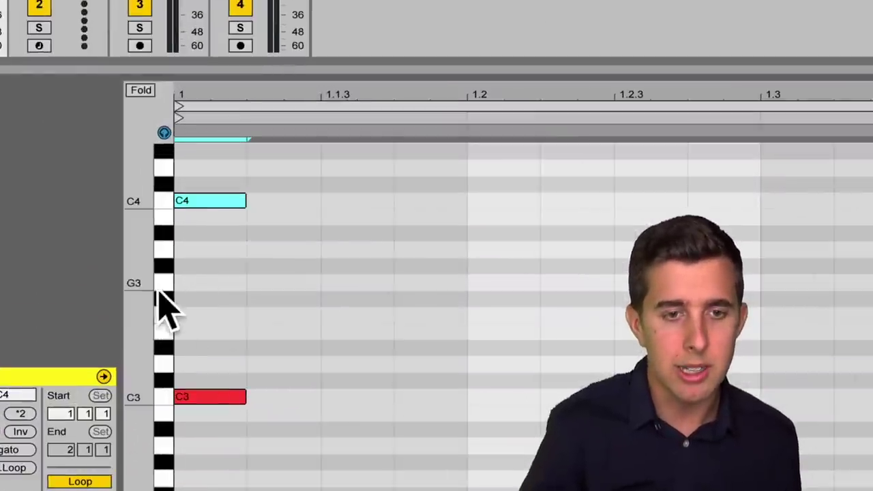
{"action": "key", "text": "b"}
{"action": "left_click", "coordinate": [194, 199]}
{"action": "mouse_move", "coordinate": [205, 395]}
{"action": "left_mouse_down"}
{"action": "mouse_move", "coordinate": [212, 392]}
{"action": "mouse_move", "coordinate": [210, 413]}
{"action": "left_mouse_up"}
{"action": "left_click", "coordinate": [211, 412]}
{"action": "left_click", "coordinate": [194, 396]}
{"action": "left_click", "coordinate": [195, 348]}
{"action": "left_click", "coordinate": [196, 331]}
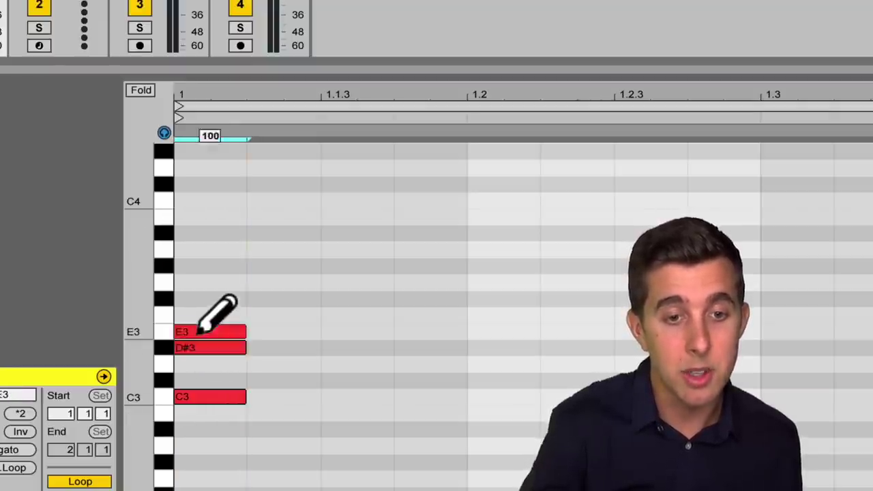
Stack F#3, G3, G#3, A3 and A#3 notes above E3 at the start of the clip.
{"action": "left_click", "coordinate": [197, 298]}
{"action": "left_click", "coordinate": [198, 282]}
{"action": "left_click", "coordinate": [197, 265]}
{"action": "left_click", "coordinate": [197, 250]}
{"action": "left_click", "coordinate": [197, 233]}
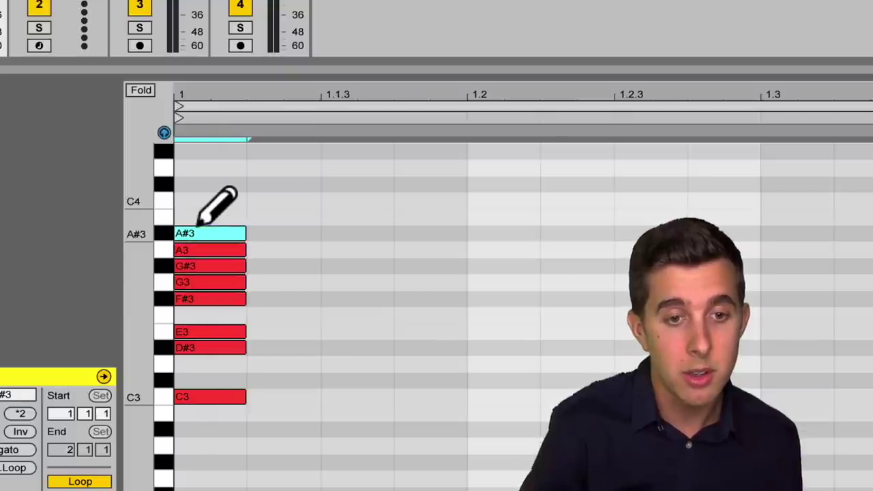
Delete the stacked notes at the clip's start one at a time, from A#3 down to C3.
{"action": "left_click", "coordinate": [197, 233]}
{"action": "left_click", "coordinate": [197, 250]}
{"action": "left_click", "coordinate": [197, 265]}
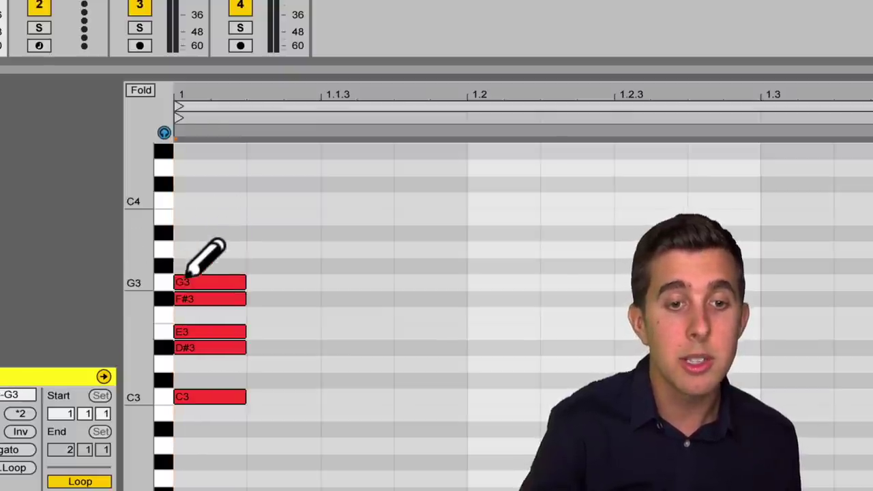
{"action": "left_click", "coordinate": [187, 281]}
{"action": "left_click", "coordinate": [188, 298]}
{"action": "left_click", "coordinate": [188, 331]}
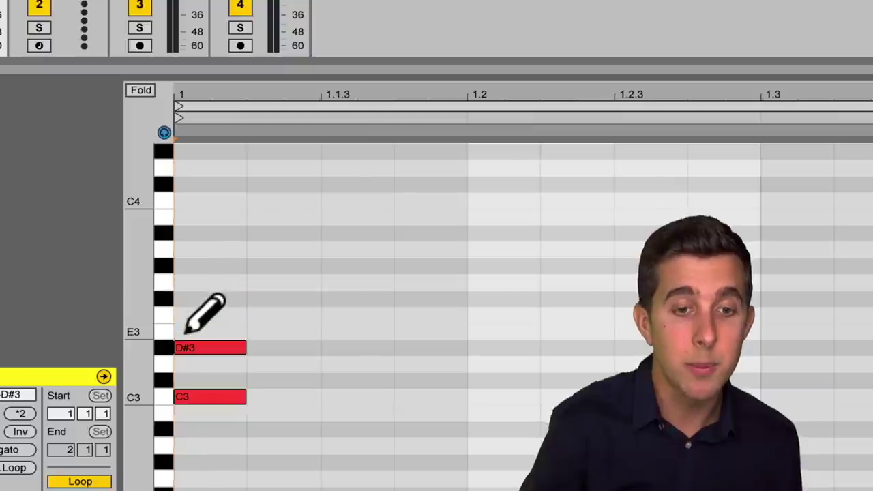
{"action": "left_click", "coordinate": [189, 348]}
{"action": "left_click", "coordinate": [191, 397]}
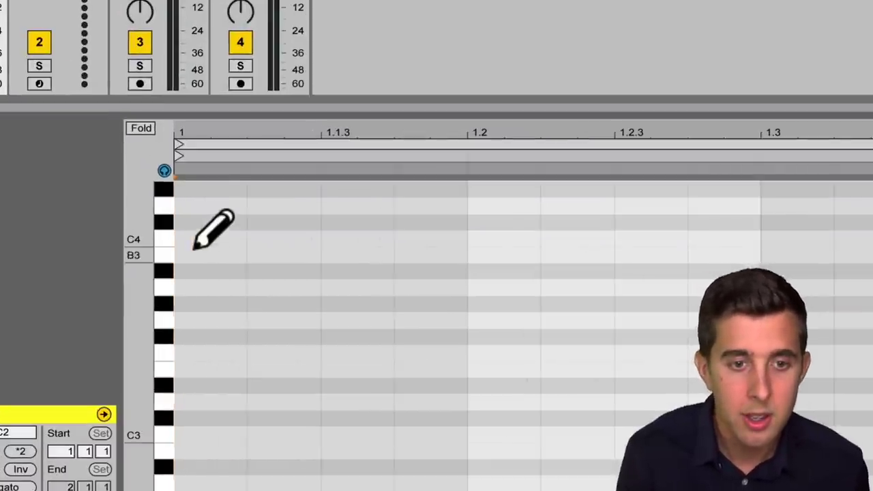
Draw C4 and C5 notes at the start of the clip, one octave apart.
{"action": "left_click", "coordinate": [185, 239]}
{"action": "scroll", "coordinate": [190, 242], "scroll_direction": "up", "scroll_amount": 5}
{"action": "left_click", "coordinate": [191, 302]}
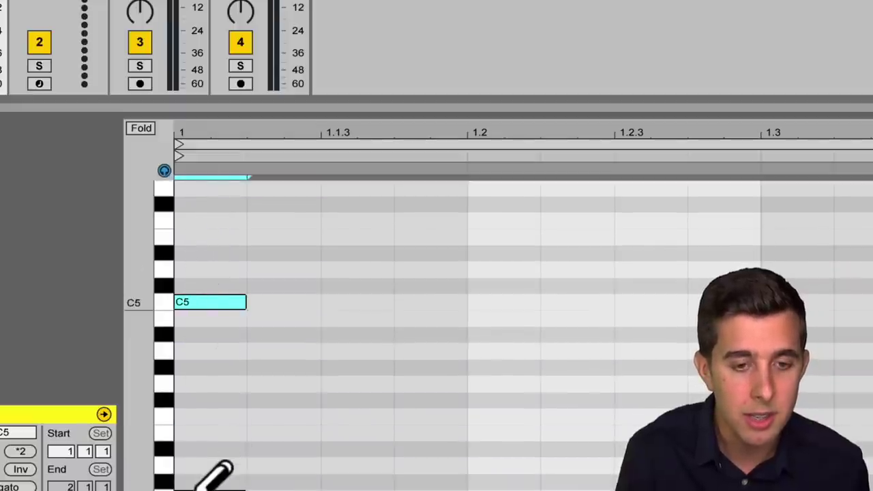
Add a B4 note below C5, toggle both notes off and on to compare them, and remove B4 again.
{"action": "key", "text": "ctrl+a"}
{"action": "left_click", "coordinate": [208, 315]}
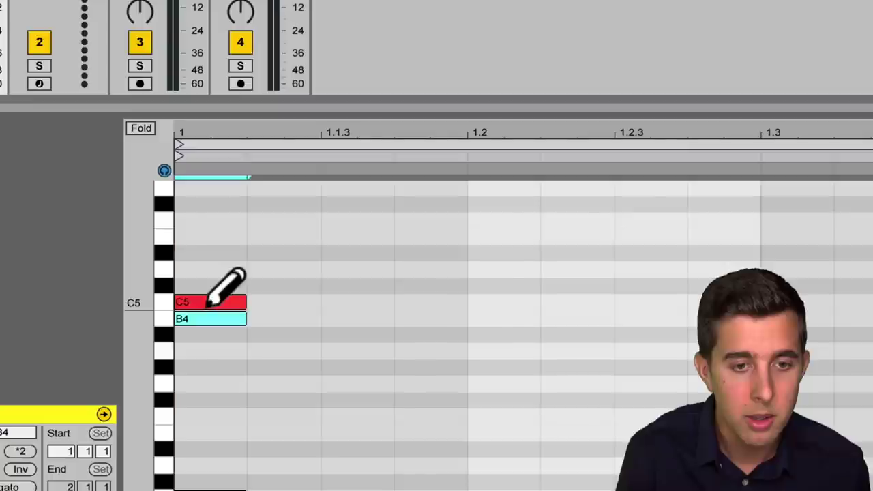
{"action": "left_click", "coordinate": [204, 316]}
{"action": "left_click", "coordinate": [196, 317]}
{"action": "left_click", "coordinate": [200, 302]}
{"action": "left_click", "coordinate": [200, 302]}
{"action": "left_click", "coordinate": [200, 317]}
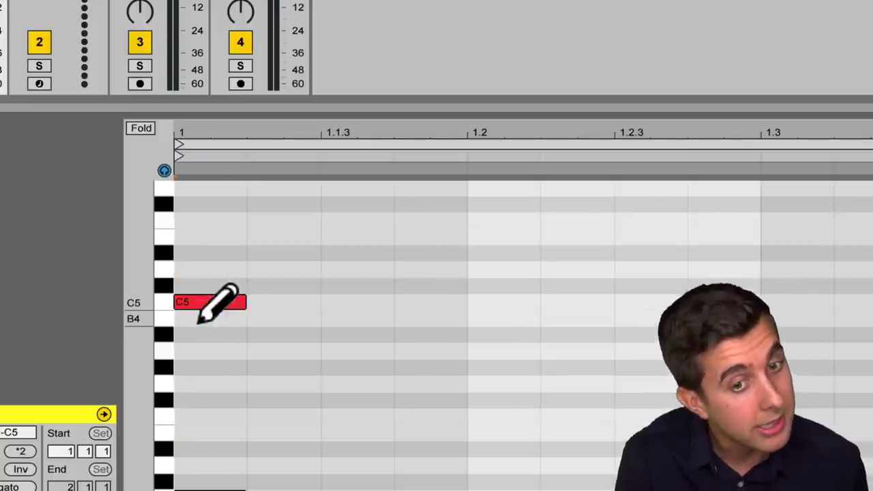
Alternately remove and redraw the C4 and C5 notes at the clip's start to compare the two octaves by ear.
{"action": "left_click", "coordinate": [210, 302]}
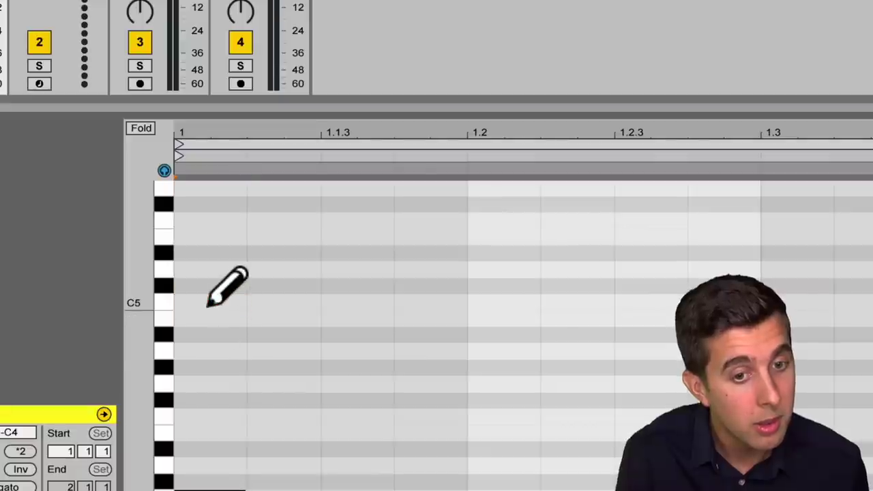
{"action": "left_click", "coordinate": [208, 302]}
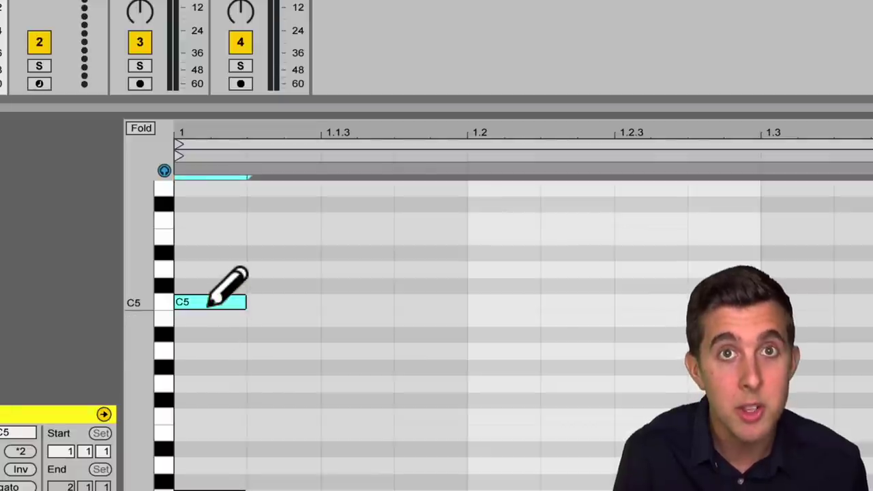
{"action": "left_click", "coordinate": [211, 487]}
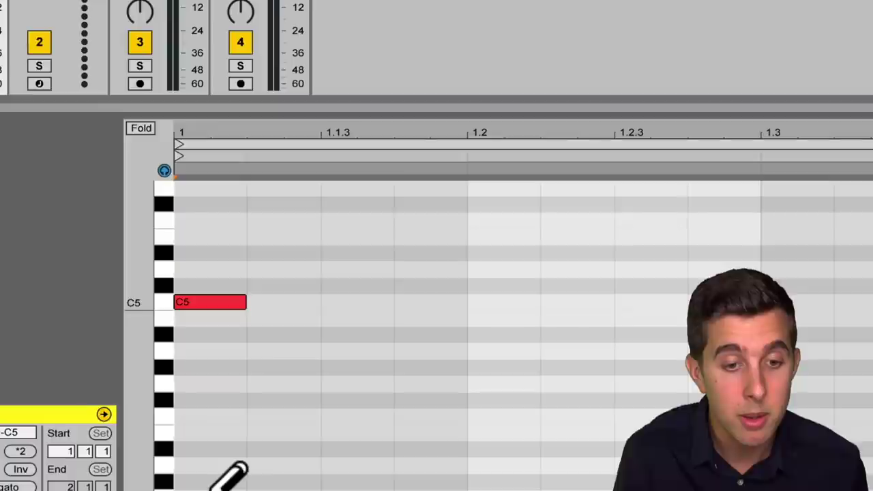
{"action": "left_click", "coordinate": [213, 303]}
{"action": "left_click", "coordinate": [211, 304]}
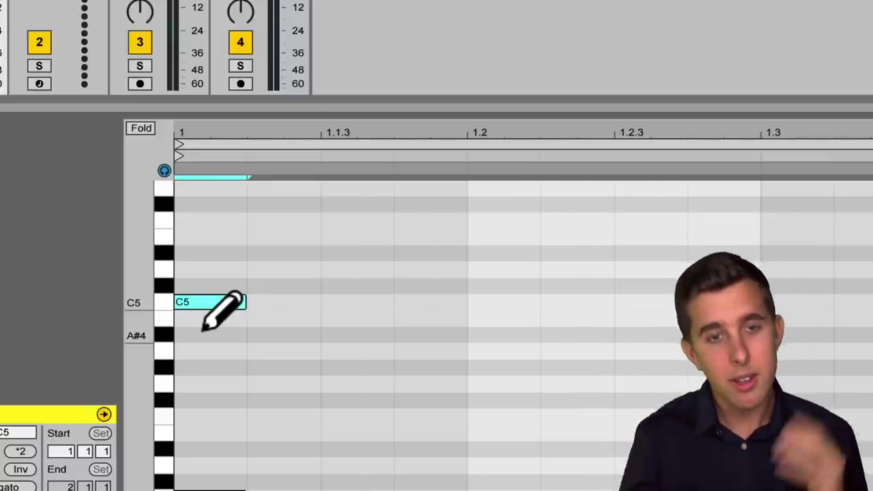
{"action": "left_click", "coordinate": [220, 485]}
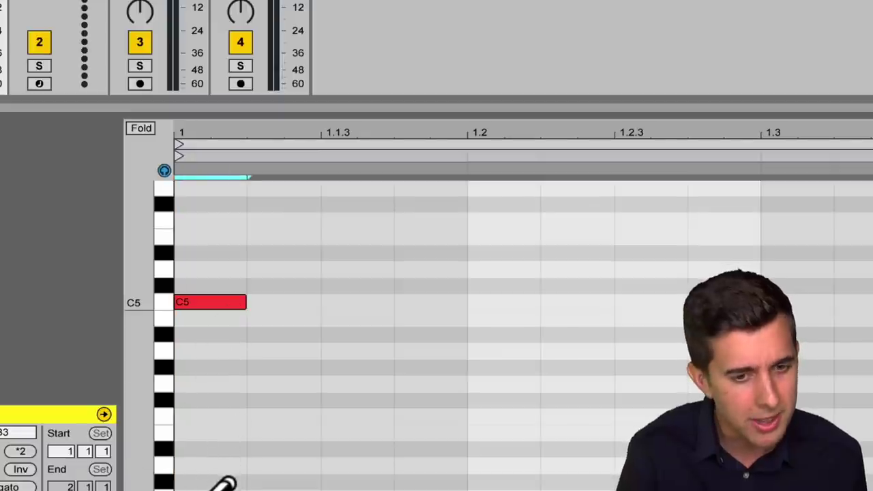
{"action": "left_click", "coordinate": [199, 488]}
{"action": "left_click", "coordinate": [198, 303]}
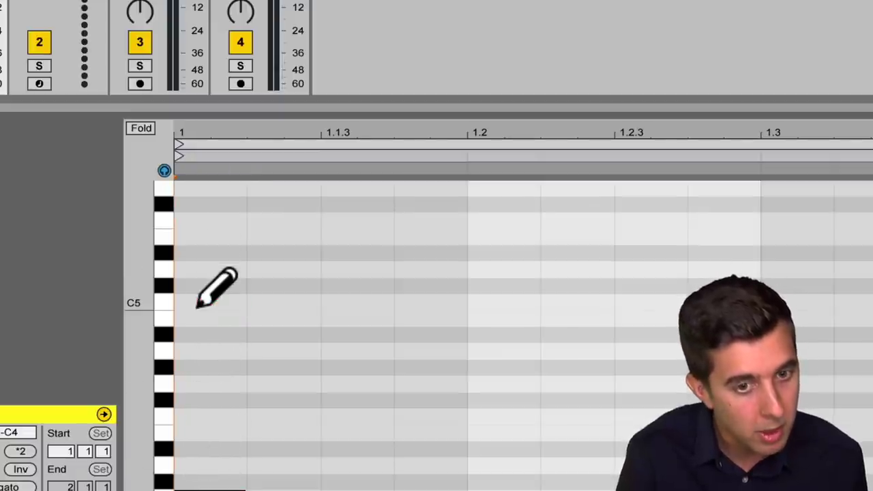
{"action": "left_click", "coordinate": [198, 303]}
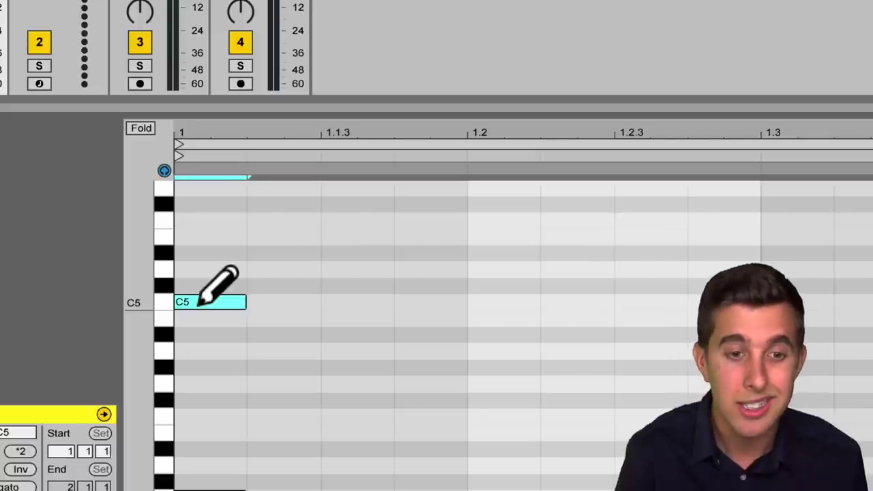
Toggle the C4 note at the clip's start to audition it against C5.
{"action": "scroll", "coordinate": [198, 303], "scroll_direction": "up", "scroll_amount": 5}
{"action": "scroll", "coordinate": [197, 303], "scroll_direction": "down", "scroll_amount": 10}
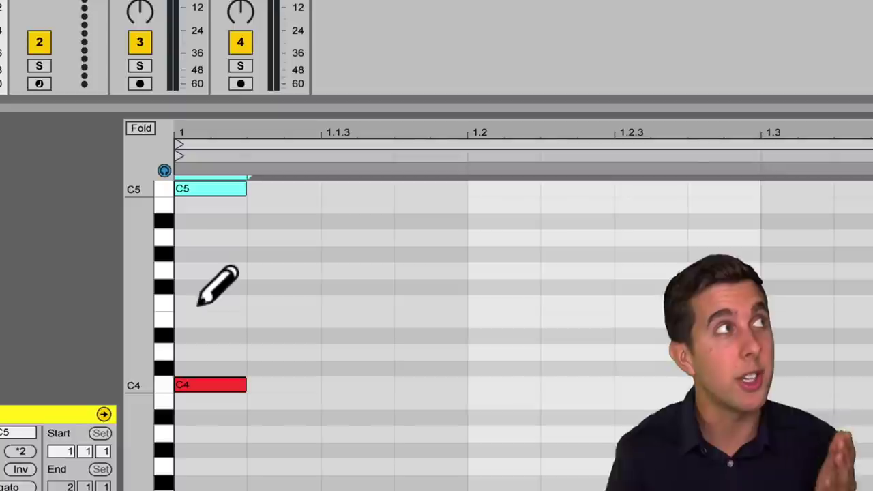
{"action": "left_click", "coordinate": [198, 385]}
{"action": "scroll", "coordinate": [202, 365], "scroll_direction": "up", "scroll_amount": 15}
{"action": "left_click", "coordinate": [201, 482]}
{"action": "left_click", "coordinate": [201, 482]}
{"action": "scroll", "coordinate": [199, 477], "scroll_direction": "down", "scroll_amount": 3}
{"action": "scroll", "coordinate": [199, 477], "scroll_direction": "down", "scroll_amount": 3}
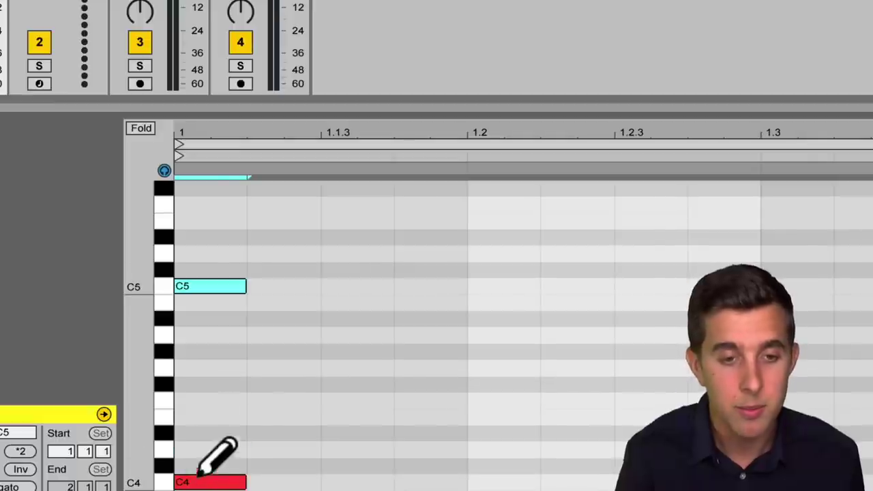
Draw C3, C2 and C1 notes at the clip's start, continuing the octaves below C4.
{"action": "scroll", "coordinate": [203, 474], "scroll_direction": "down", "scroll_amount": 6}
{"action": "left_click", "coordinate": [199, 384]}
{"action": "scroll", "coordinate": [199, 379], "scroll_direction": "down", "scroll_amount": 7}
{"action": "left_click", "coordinate": [215, 255]}
{"action": "left_click", "coordinate": [215, 254]}
{"action": "left_click", "coordinate": [206, 450]}
{"action": "scroll", "coordinate": [204, 450], "scroll_direction": "down", "scroll_amount": 5}
{"action": "scroll", "coordinate": [202, 450], "scroll_direction": "up", "scroll_amount": 6}
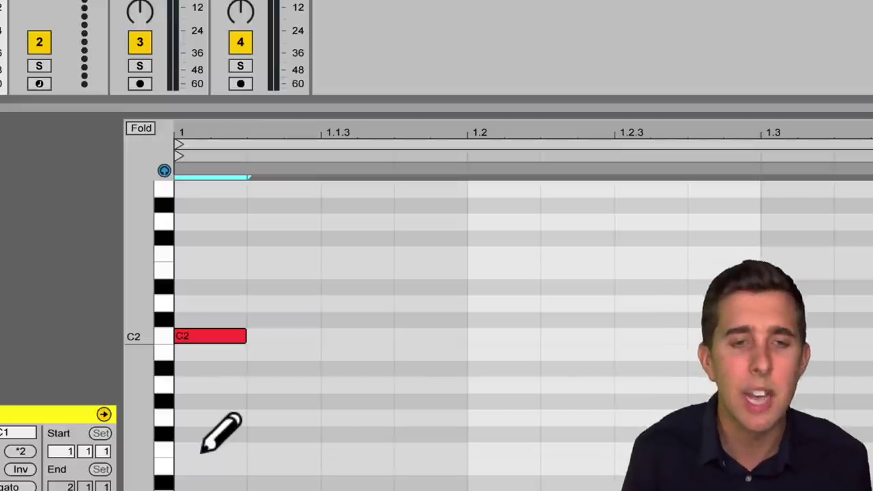
{"action": "scroll", "coordinate": [222, 389], "scroll_direction": "up", "scroll_amount": 3}
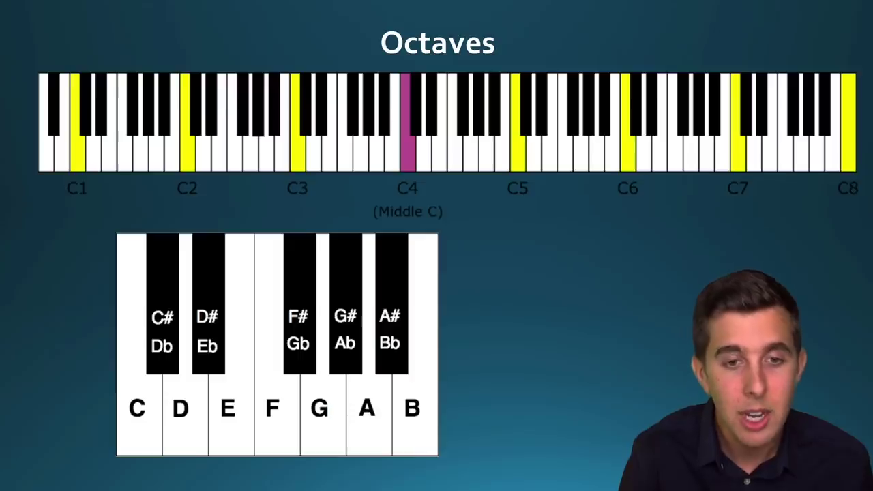
{"action": "key", "text": "Right"}
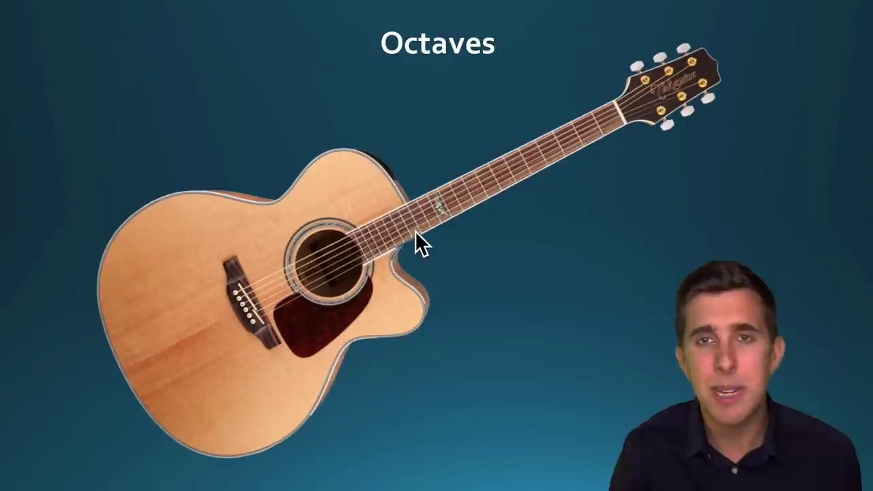
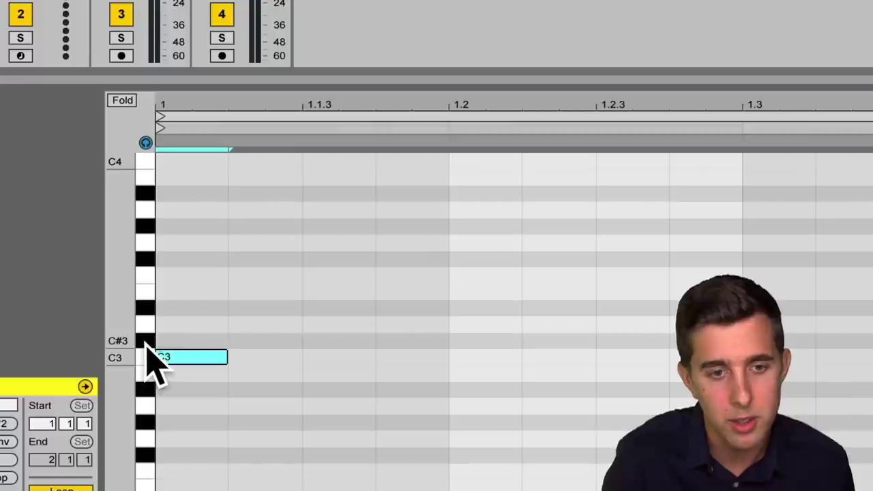
Draw D3, E3, F3, G3, A3, B3 and C4 notes stacked above C3 at the clip's start.
{"action": "left_click", "coordinate": [168, 324]}
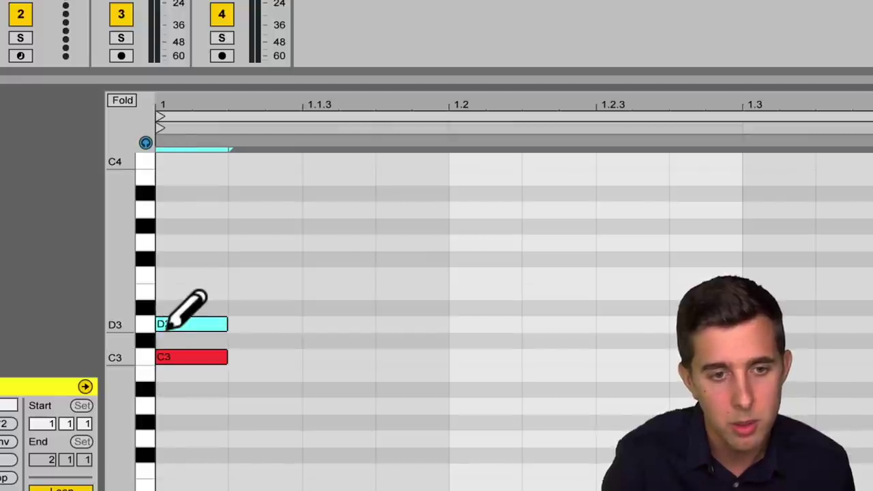
{"action": "left_click", "coordinate": [168, 292]}
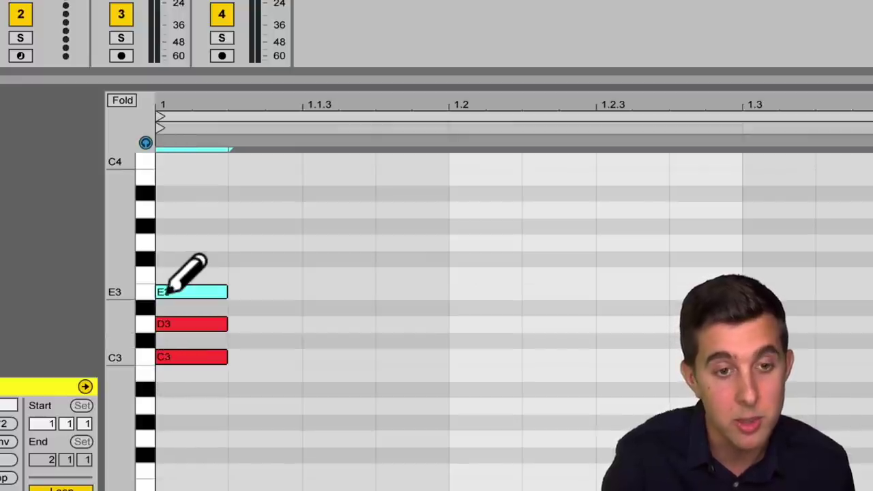
{"action": "left_click", "coordinate": [167, 275]}
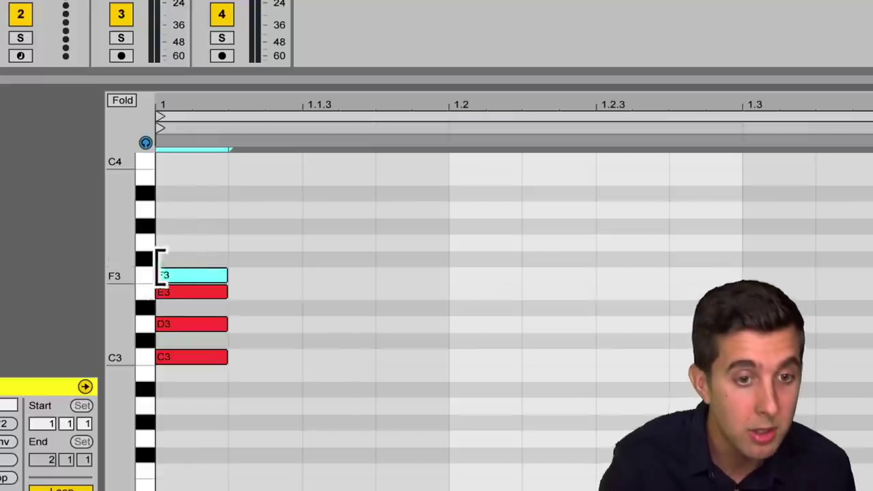
{"action": "left_click", "coordinate": [169, 242]}
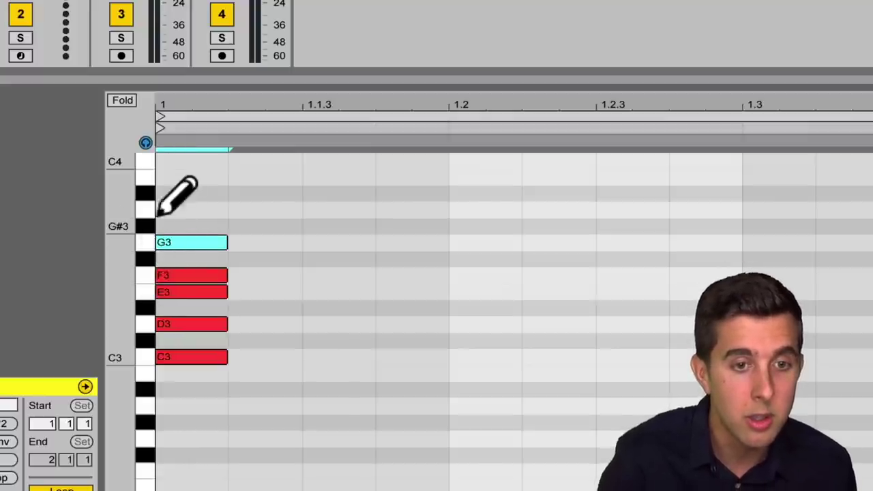
{"action": "left_click", "coordinate": [167, 210]}
{"action": "left_click", "coordinate": [169, 177]}
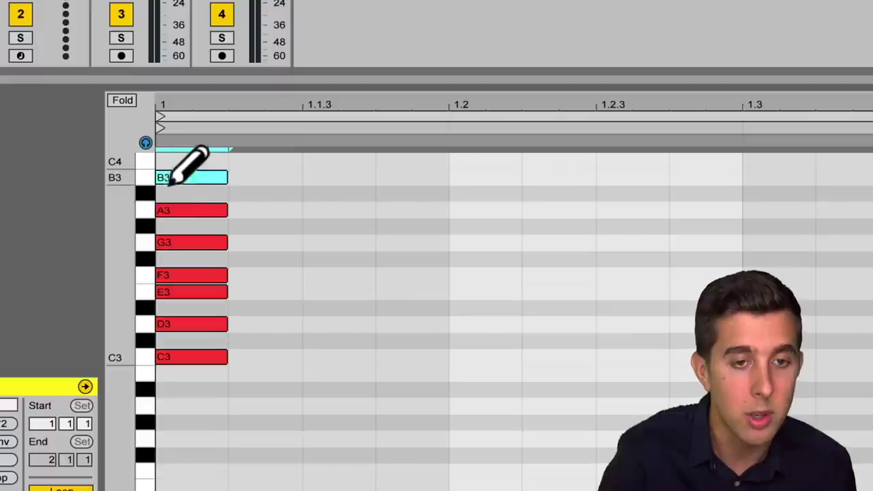
{"action": "scroll", "coordinate": [171, 219], "scroll_direction": "up", "scroll_amount": 3}
{"action": "left_click", "coordinate": [173, 210]}
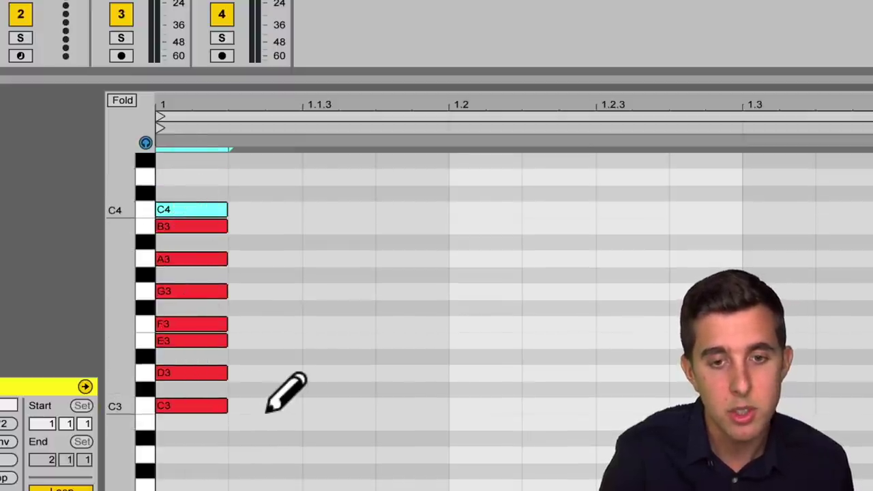
Replace the stacked D3, E3 and F3 notes with ones on consecutive sixteenth steps after C3, ending just before beat 1.2.
{"action": "left_click", "coordinate": [212, 373]}
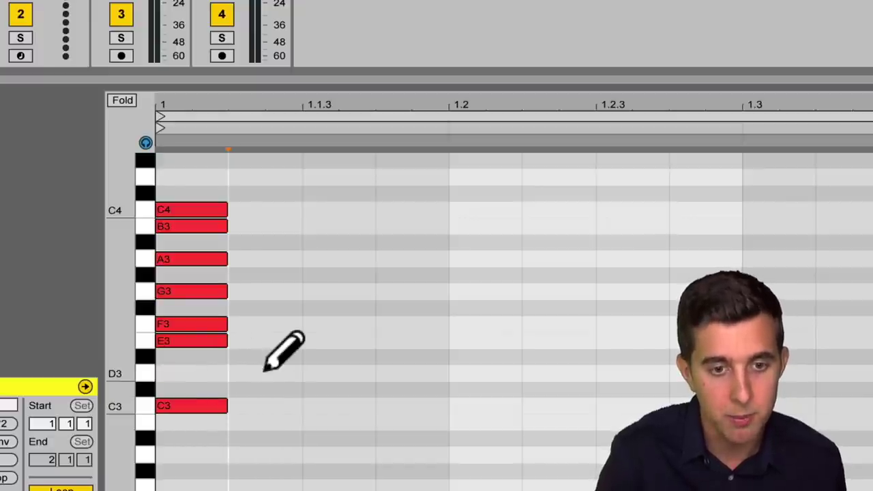
{"action": "left_click", "coordinate": [266, 372]}
{"action": "left_click", "coordinate": [187, 340]}
{"action": "left_click", "coordinate": [333, 341]}
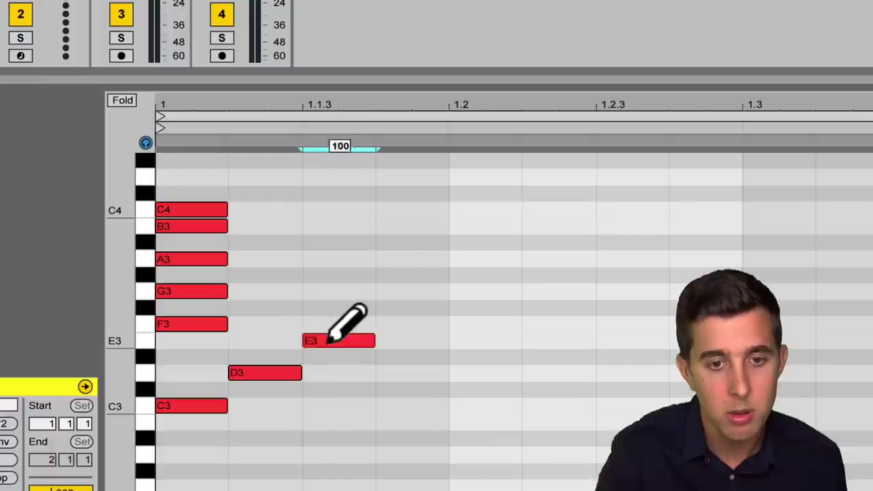
{"action": "left_click", "coordinate": [205, 324]}
{"action": "left_click", "coordinate": [395, 307]}
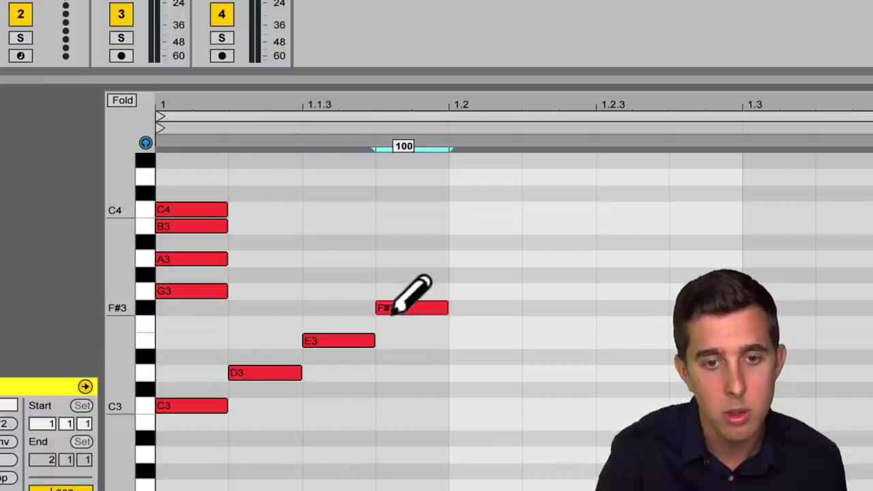
{"action": "left_click", "coordinate": [414, 307]}
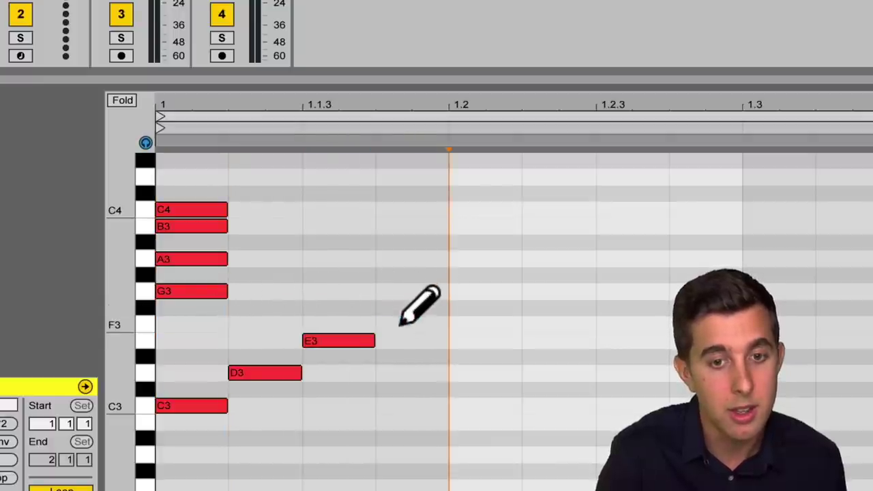
{"action": "left_click", "coordinate": [408, 323]}
Replace the stacked G3, A3, B3 and C4 notes with ones on consecutive sixteenth steps from beat 1.2 to 1.3.
{"action": "left_click", "coordinate": [196, 291]}
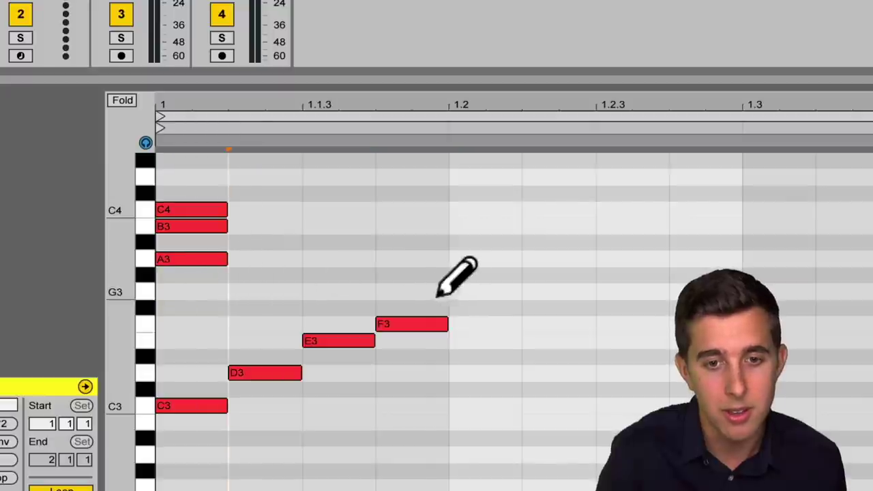
{"action": "left_click", "coordinate": [481, 291]}
{"action": "left_click", "coordinate": [189, 258]}
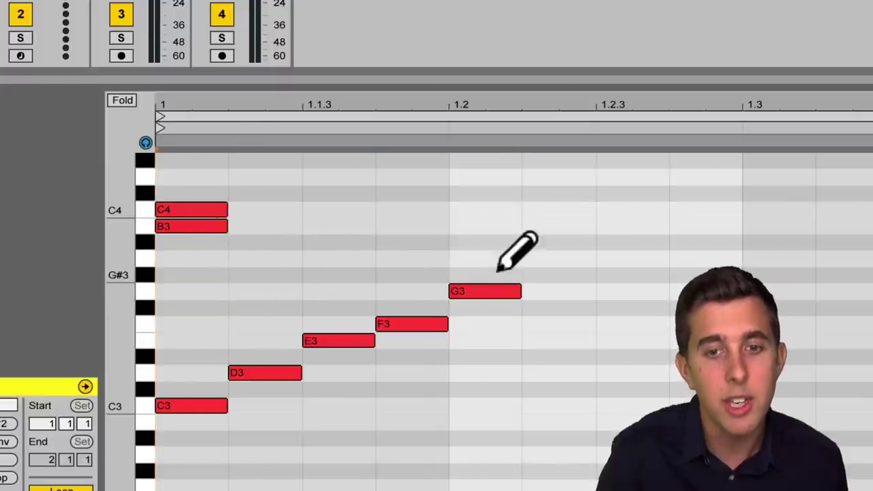
{"action": "left_click", "coordinate": [546, 259]}
{"action": "left_click", "coordinate": [199, 226]}
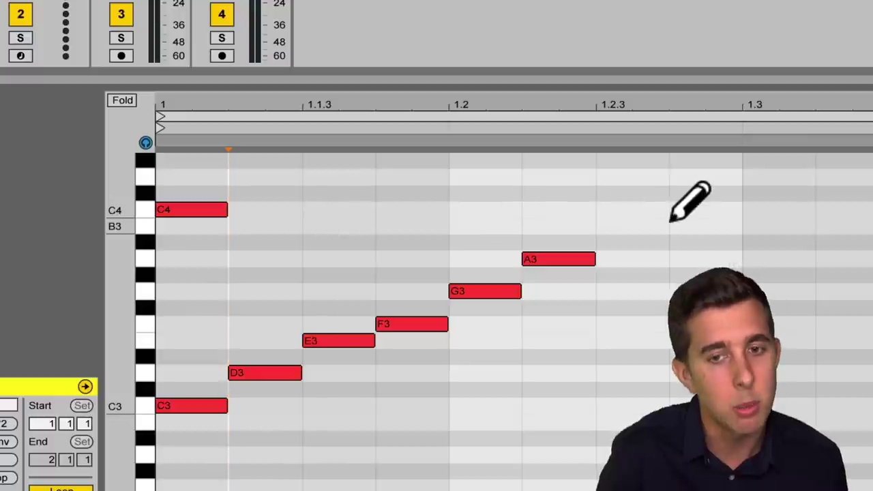
{"action": "left_click", "coordinate": [614, 226]}
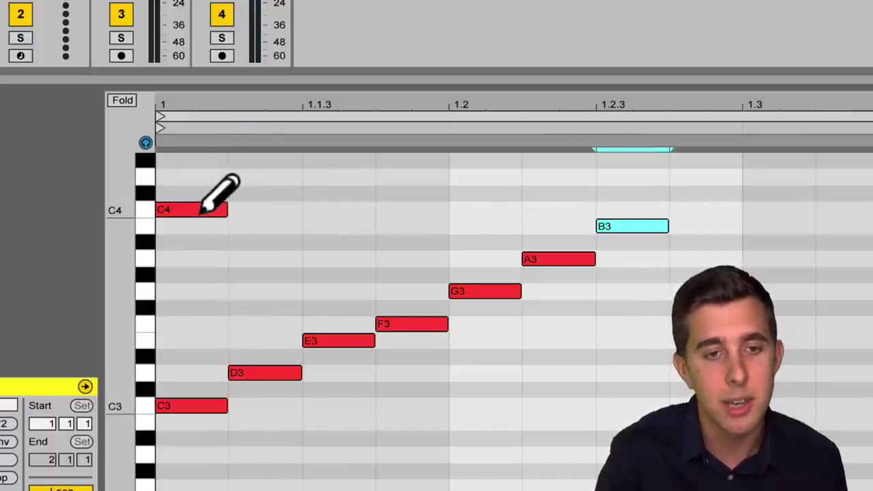
{"action": "left_click", "coordinate": [204, 209]}
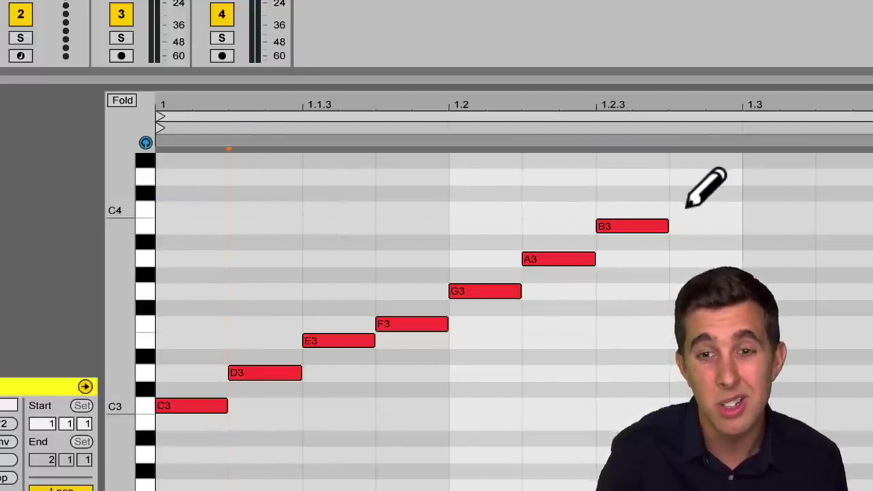
{"action": "left_click", "coordinate": [688, 208]}
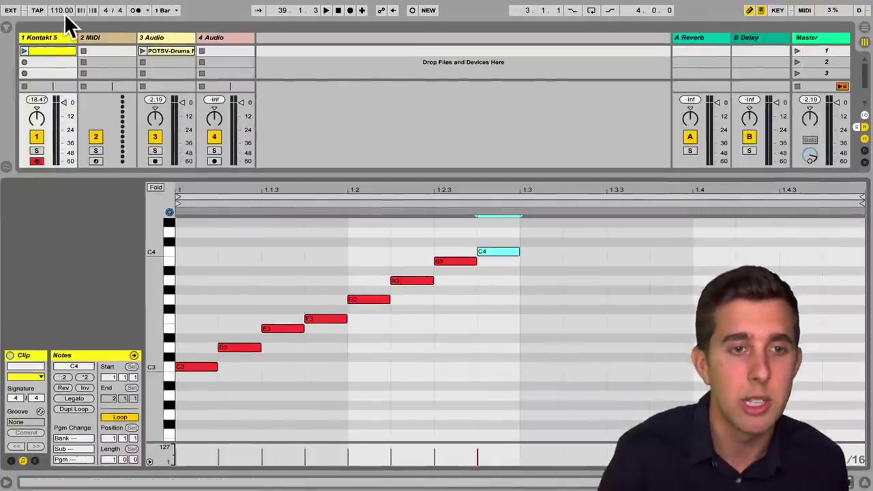
Set the tempo to 20 BPM, play the Kontakt 5 clip to hear the ascending scale, and stop playback.
{"action": "left_click_drag", "start_coordinate": [61, 11], "coordinate": [61, 15]}
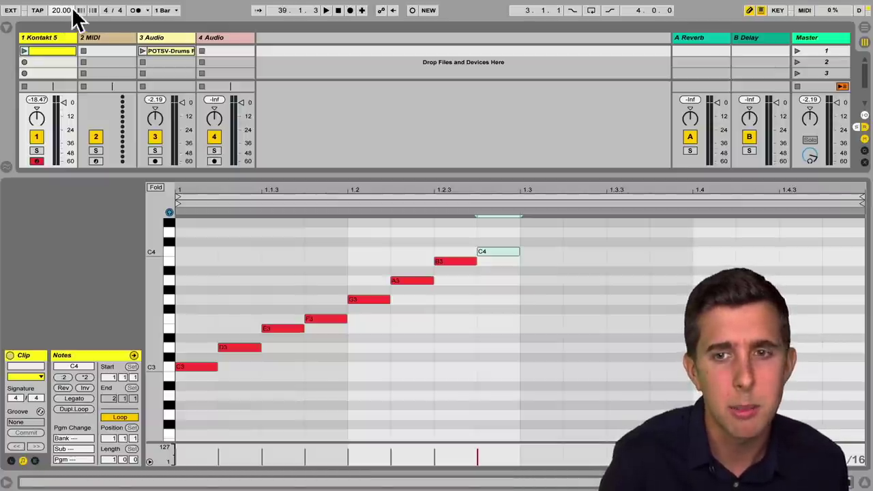
{"action": "left_click", "coordinate": [22, 49]}
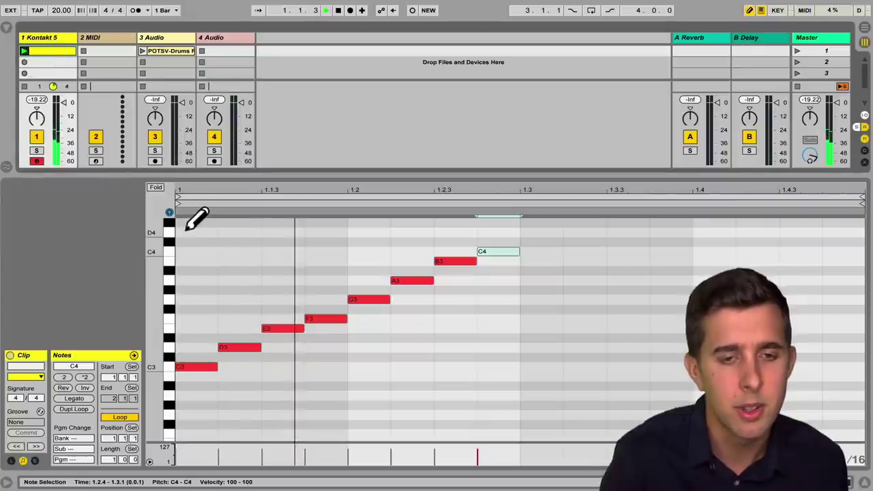
{"action": "scroll", "coordinate": [195, 218], "scroll_direction": "down", "scroll_amount": 10}
{"action": "scroll", "coordinate": [204, 244], "scroll_direction": "up", "scroll_amount": 10}
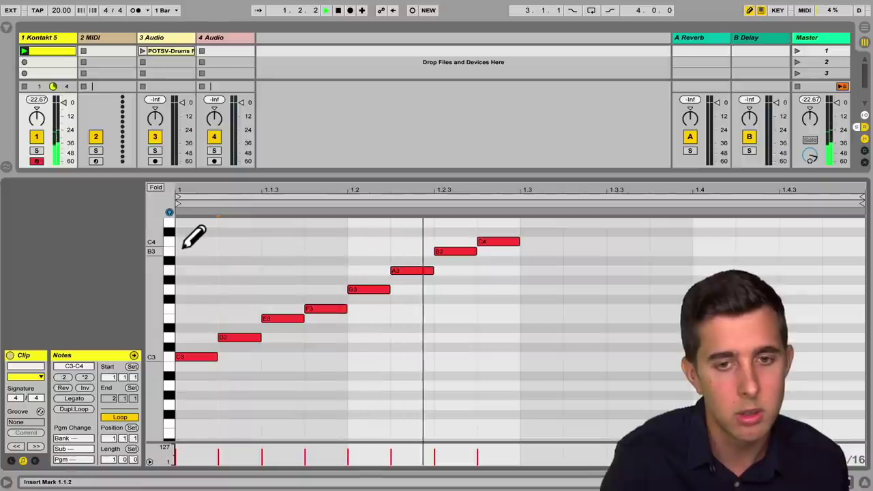
{"action": "key", "text": "space"}
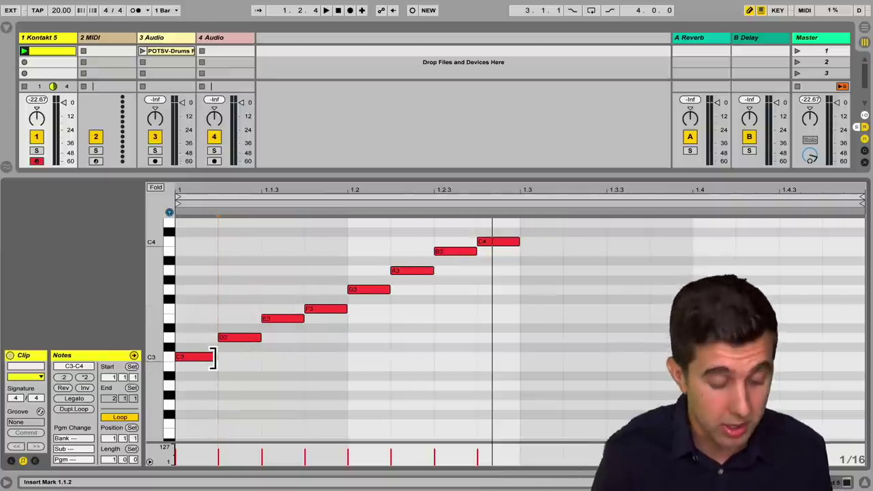
Transpose all the scale notes up two semitones so they run from D3 to D4, with note preview on, and deselect them.
{"action": "key", "text": "ctrl+a"}
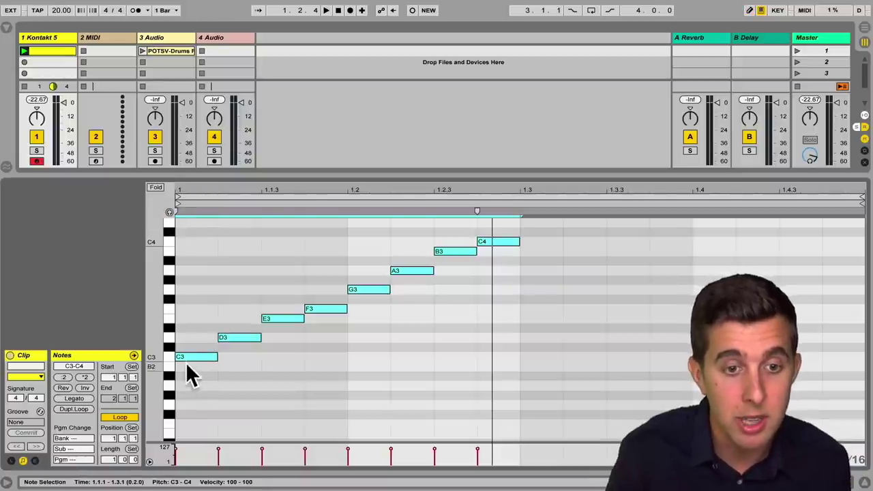
{"action": "left_click_drag", "start_coordinate": [189, 354], "coordinate": [189, 335]}
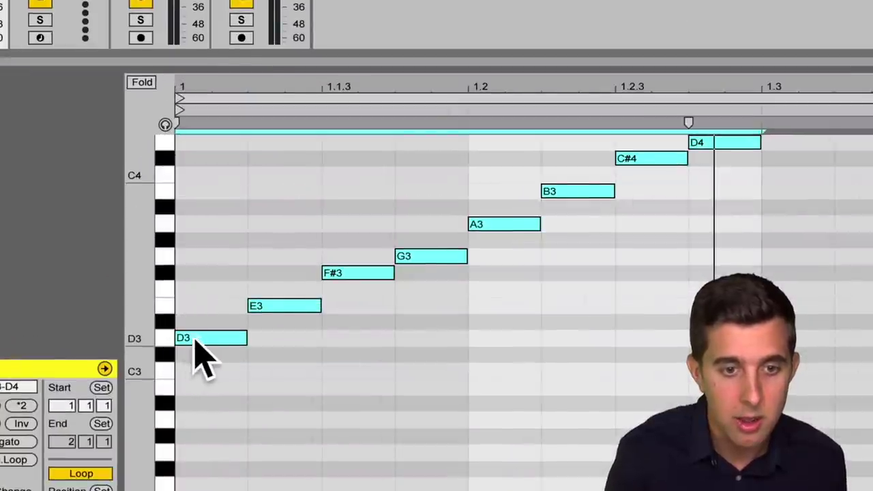
{"action": "left_click", "coordinate": [165, 124]}
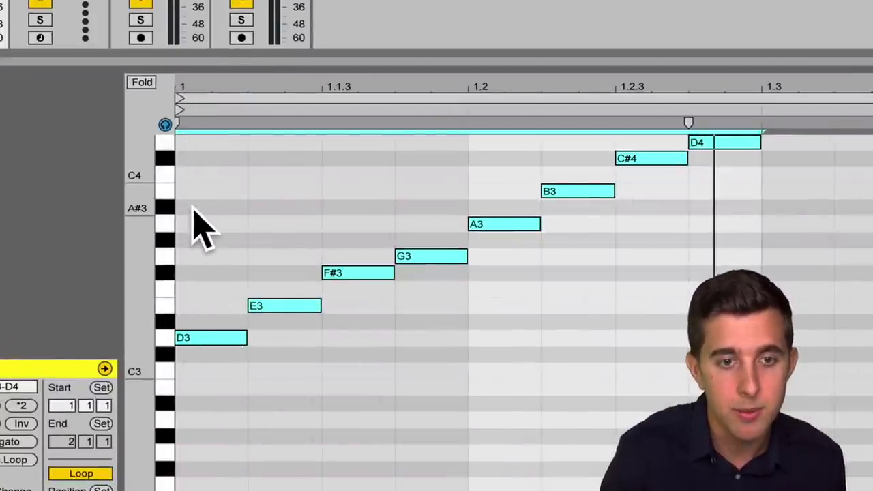
{"action": "left_click", "coordinate": [195, 213]}
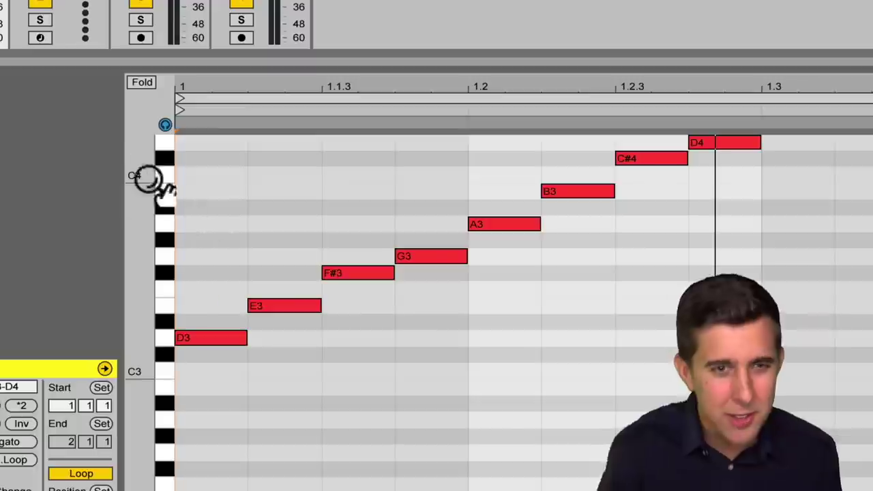
Turn off note preview and erase all eight notes of the D3 to D4 scale from the clip.
{"action": "left_click", "coordinate": [165, 125]}
{"action": "left_click", "coordinate": [208, 337]}
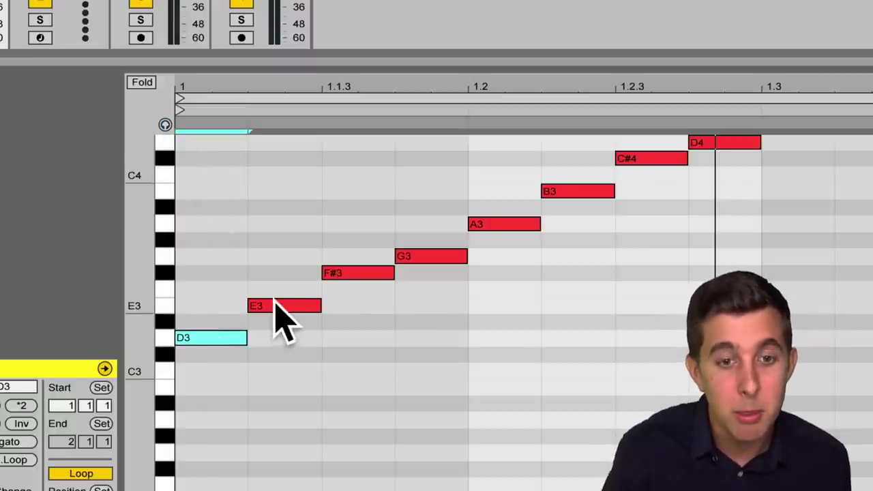
{"action": "key", "text": "b"}
{"action": "left_click", "coordinate": [238, 334]}
{"action": "left_click", "coordinate": [266, 305]}
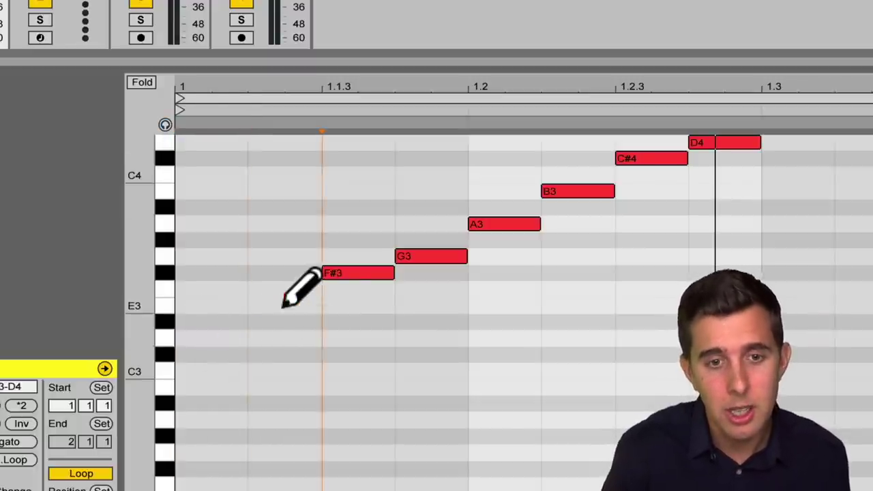
{"action": "left_click", "coordinate": [337, 273]}
{"action": "left_click", "coordinate": [409, 256]}
{"action": "left_click", "coordinate": [484, 224]}
{"action": "left_click", "coordinate": [569, 193]}
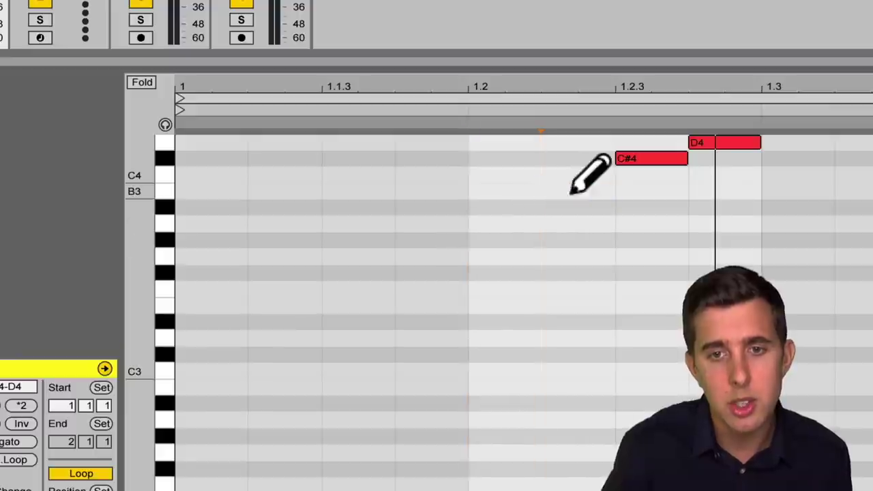
{"action": "left_click", "coordinate": [660, 157]}
{"action": "left_click", "coordinate": [702, 142]}
With note preview on, draw A2, B2, C#3 and D3 on consecutive sixteenth steps from beat 1 to 1.2.
{"action": "scroll", "coordinate": [300, 307], "scroll_direction": "down", "scroll_amount": 4}
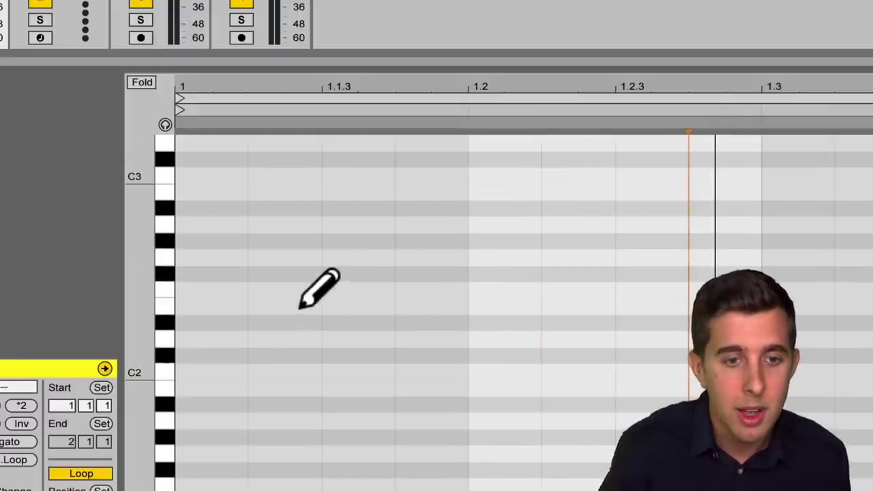
{"action": "scroll", "coordinate": [249, 279], "scroll_direction": "up", "scroll_amount": 2}
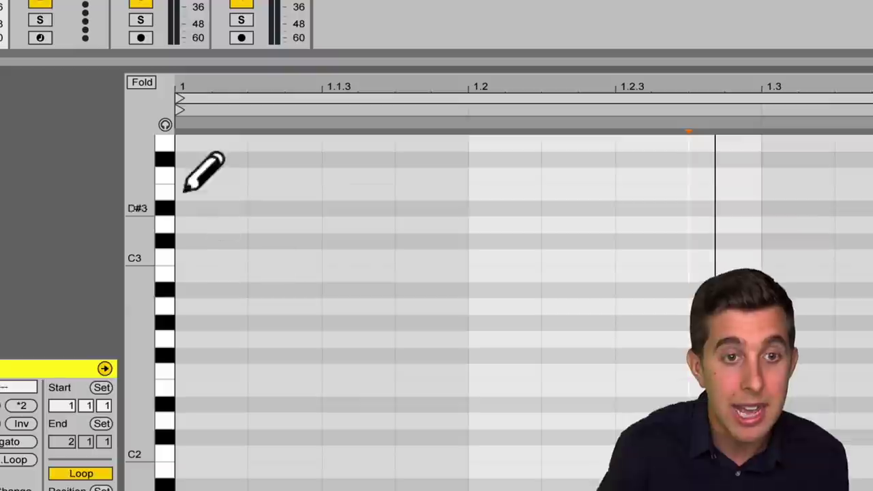
{"action": "left_click", "coordinate": [165, 124]}
{"action": "scroll", "coordinate": [253, 318], "scroll_direction": "up", "scroll_amount": 2}
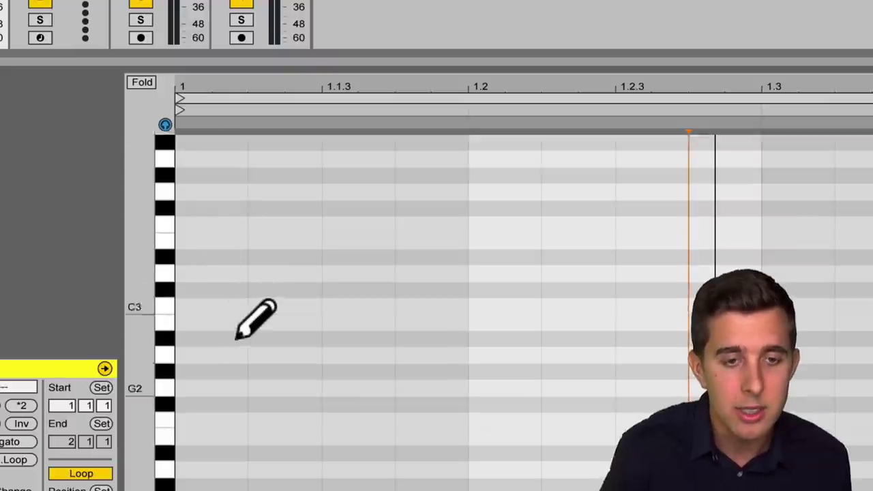
{"action": "left_click", "coordinate": [200, 386]}
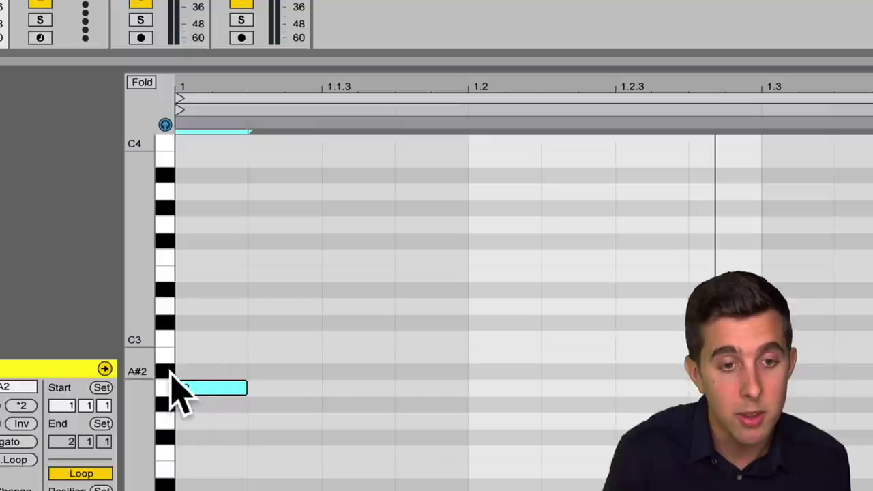
{"action": "left_click", "coordinate": [266, 354]}
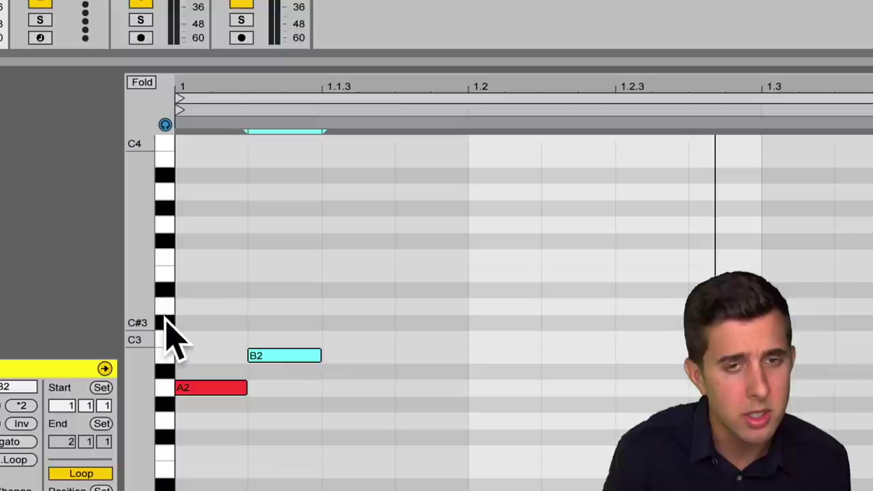
{"action": "left_click", "coordinate": [349, 323]}
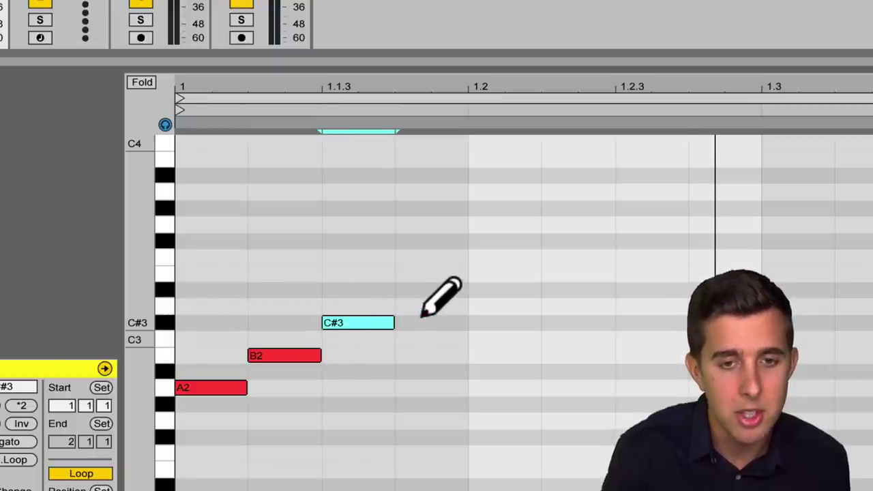
{"action": "left_click", "coordinate": [432, 305]}
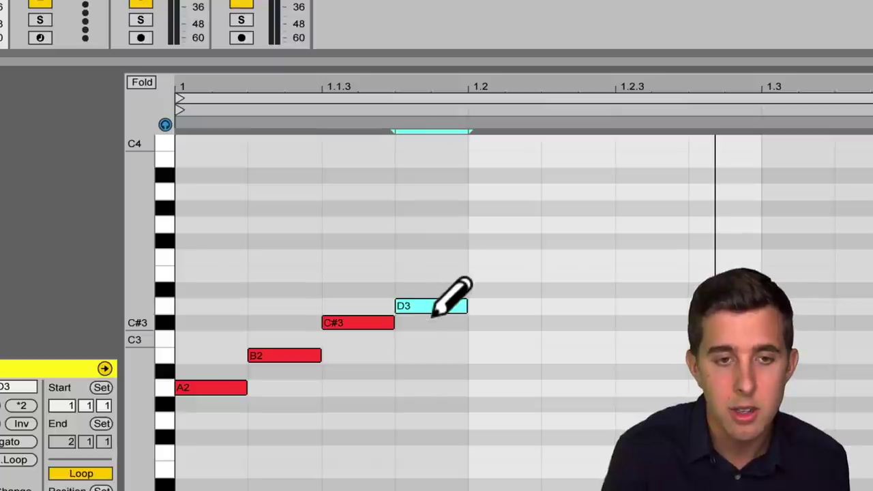
Complete the A major scale with E3, F#3, G#3 and A3 on consecutive sixteenth steps from beat 1.2 to 1.3.
{"action": "left_click", "coordinate": [492, 273]}
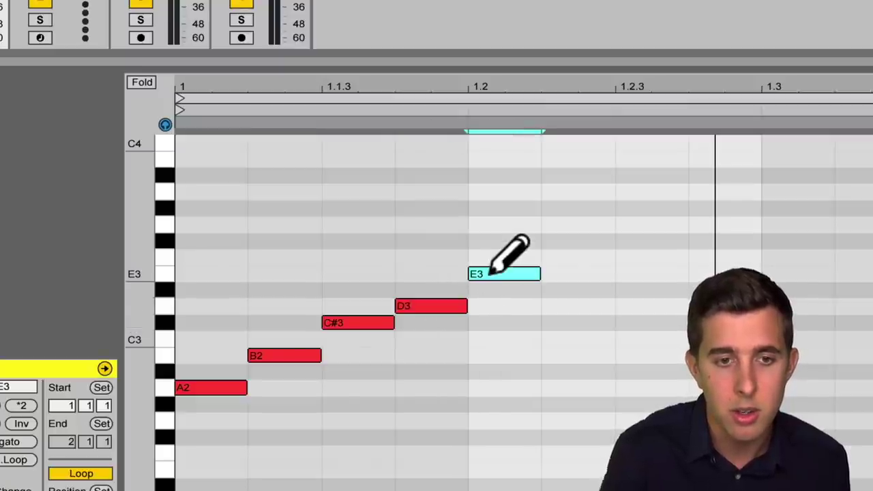
{"action": "left_click", "coordinate": [556, 240]}
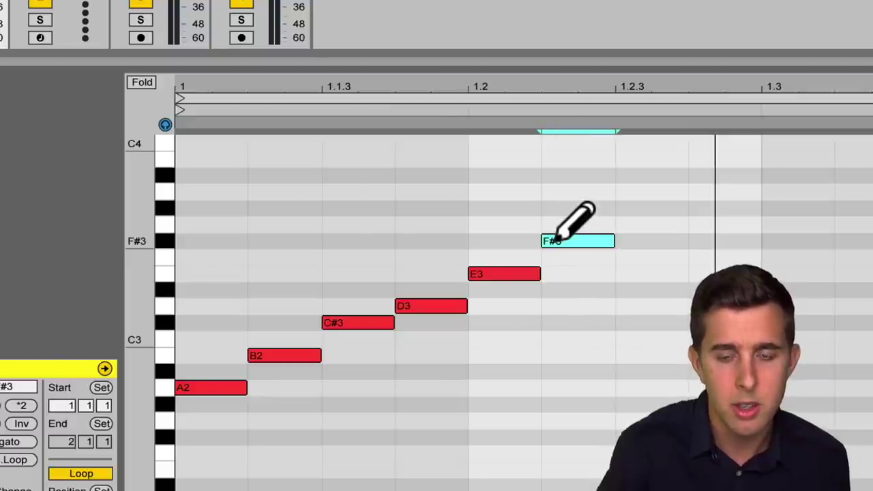
{"action": "left_click", "coordinate": [630, 224]}
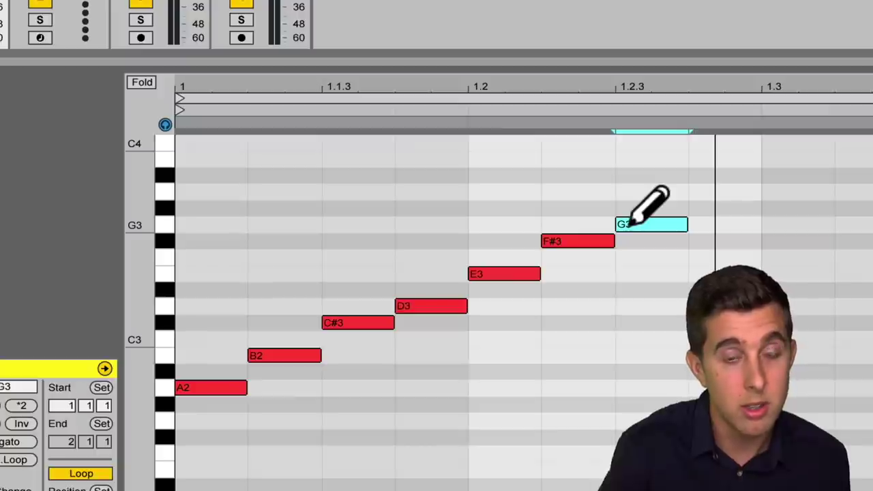
{"action": "left_click", "coordinate": [627, 225]}
{"action": "left_click", "coordinate": [640, 207]}
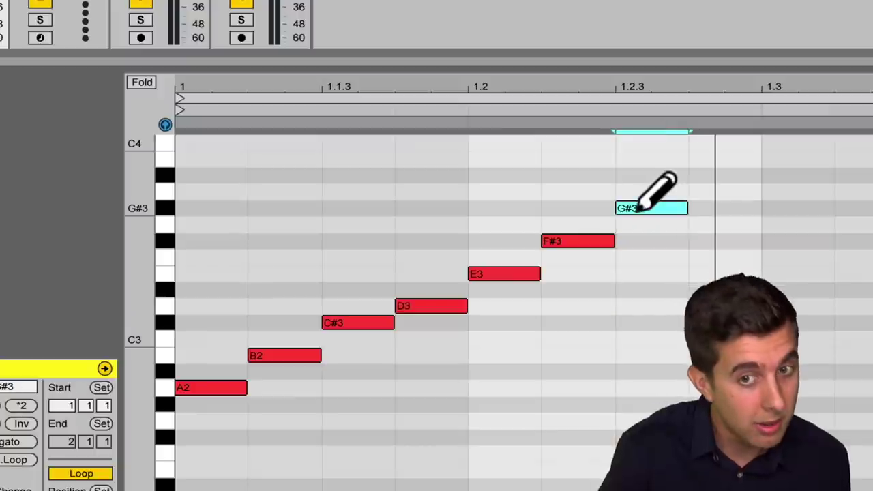
{"action": "left_click", "coordinate": [703, 192]}
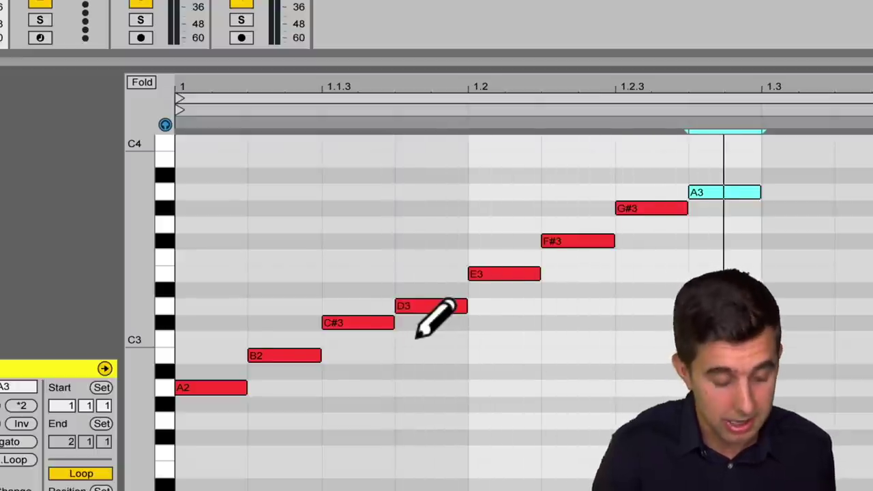
Transpose all the scale notes up two semitones so they run from B2 to B3, and play the clip with note preview on.
{"action": "key", "text": "ctrl+a"}
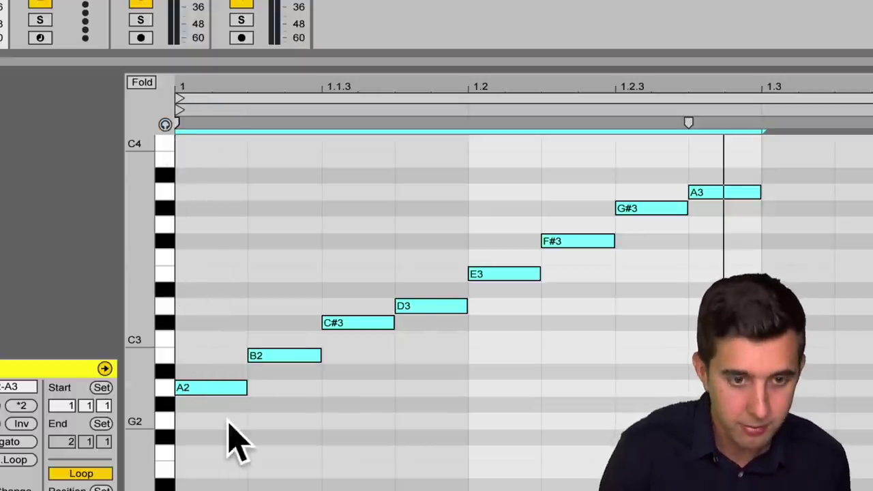
{"action": "left_click_drag", "start_coordinate": [214, 384], "coordinate": [212, 355]}
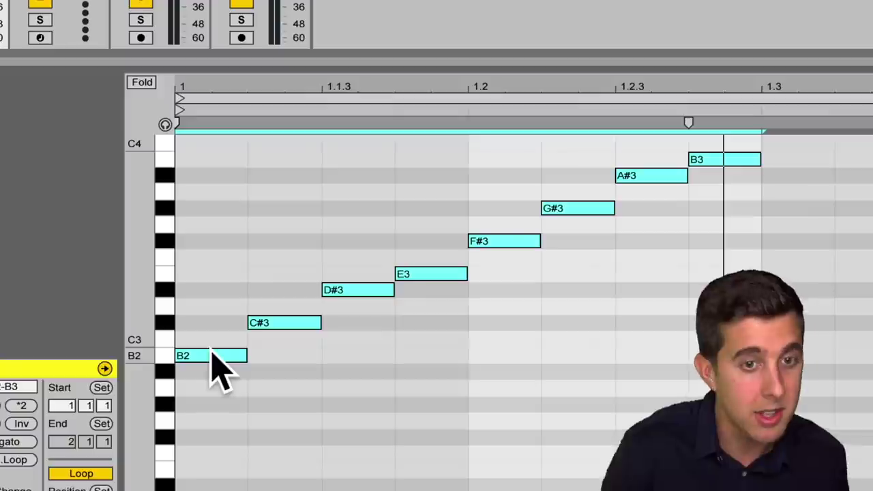
{"action": "left_click", "coordinate": [165, 125]}
{"action": "key", "text": "space"}
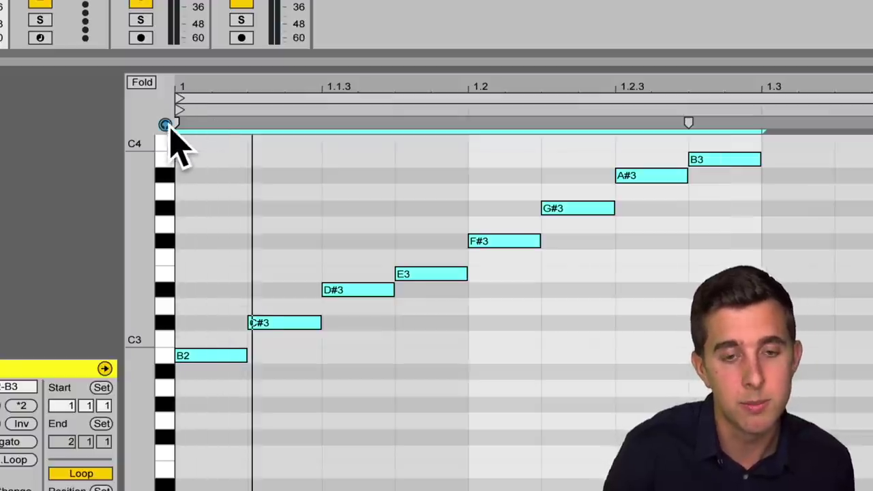
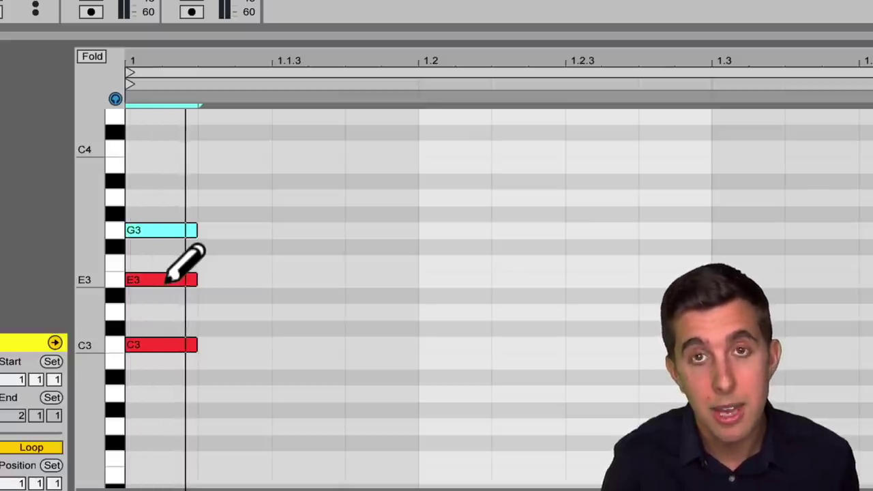
Erase E3 and G3 from the C major chord and build a C minor chord with D#3 and G3 above C3.
{"action": "left_click", "coordinate": [168, 279]}
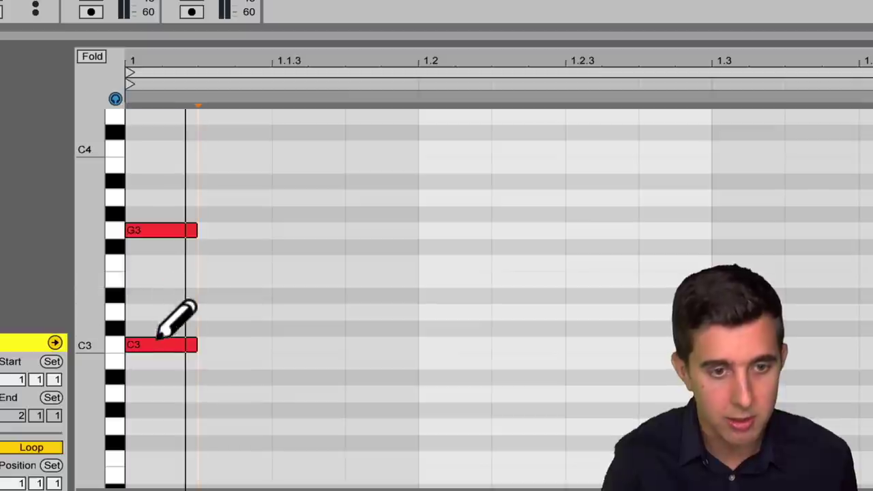
{"action": "left_click", "coordinate": [154, 229]}
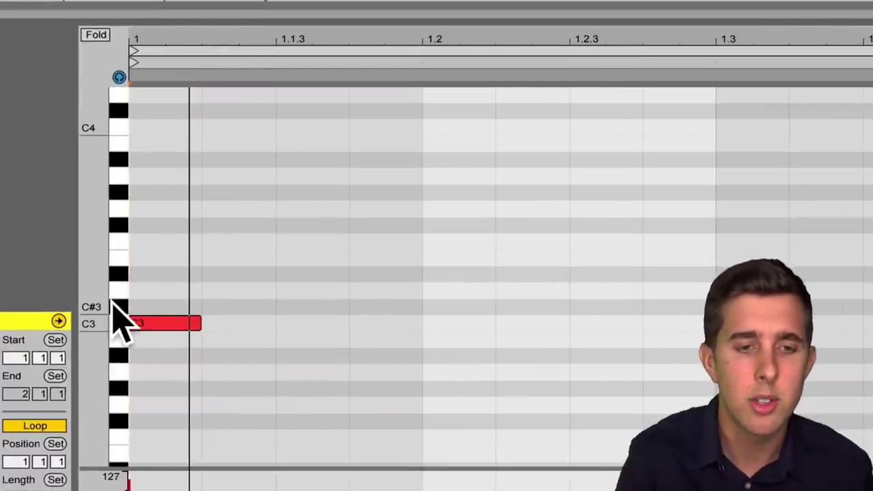
{"action": "left_click", "coordinate": [151, 272]}
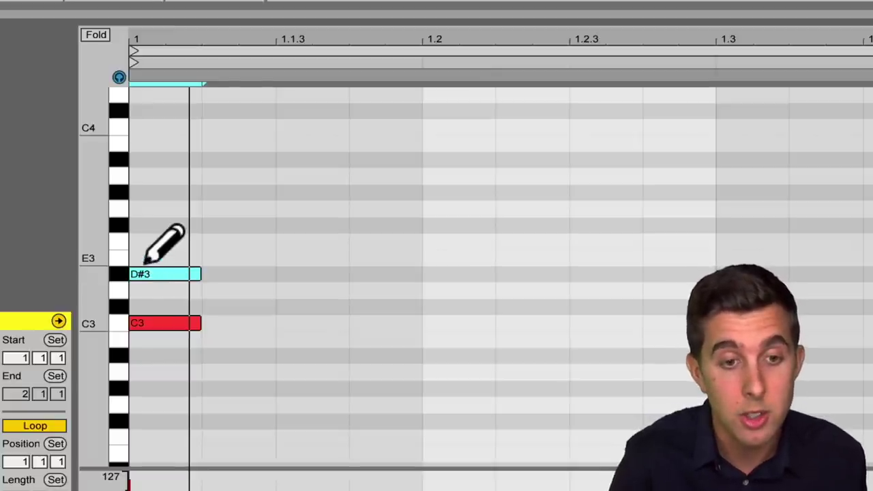
{"action": "left_click", "coordinate": [136, 223]}
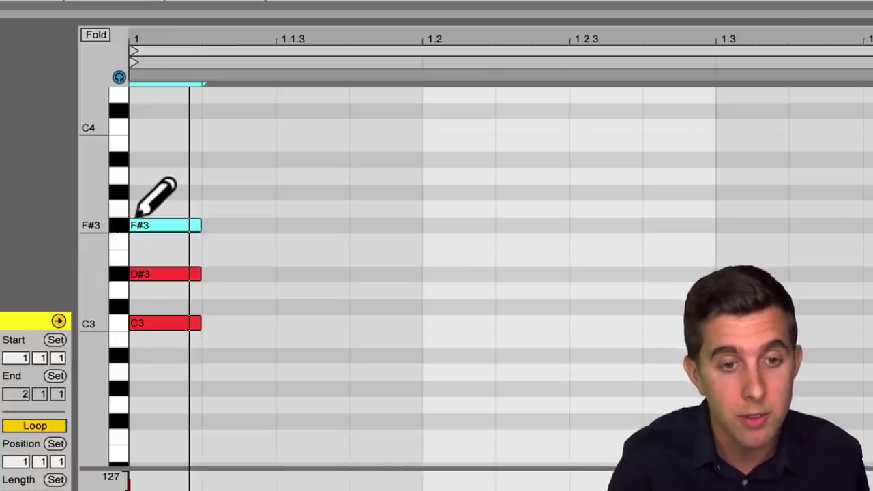
{"action": "left_click", "coordinate": [139, 221]}
{"action": "left_click", "coordinate": [140, 208]}
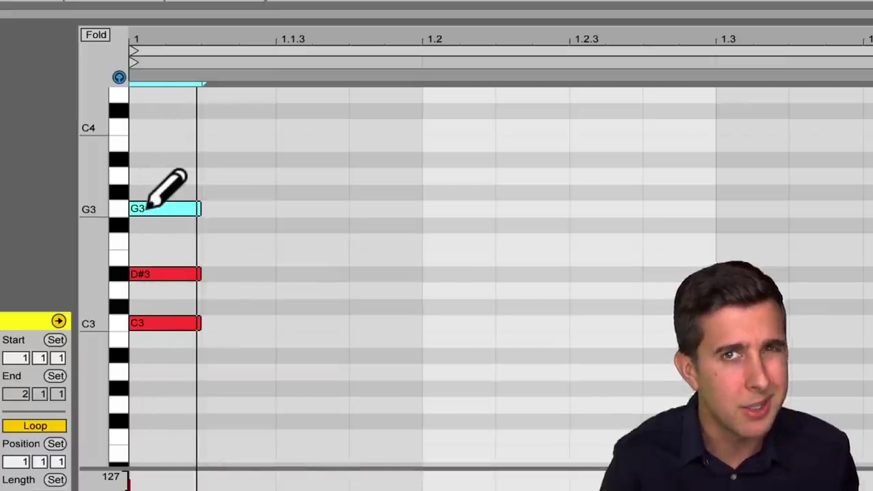
Swap the chord's D#3 for E3 and back to D#3 to compare the major and minor thirds.
{"action": "left_click", "coordinate": [151, 276]}
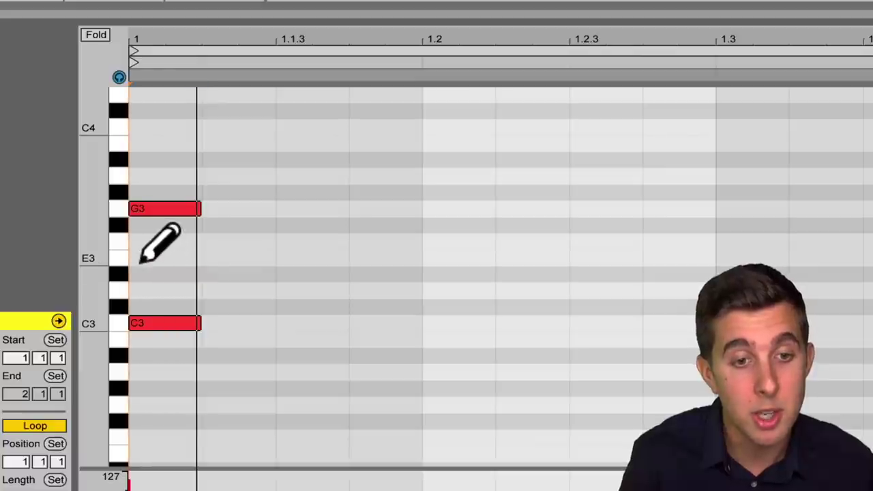
{"action": "left_click", "coordinate": [139, 257]}
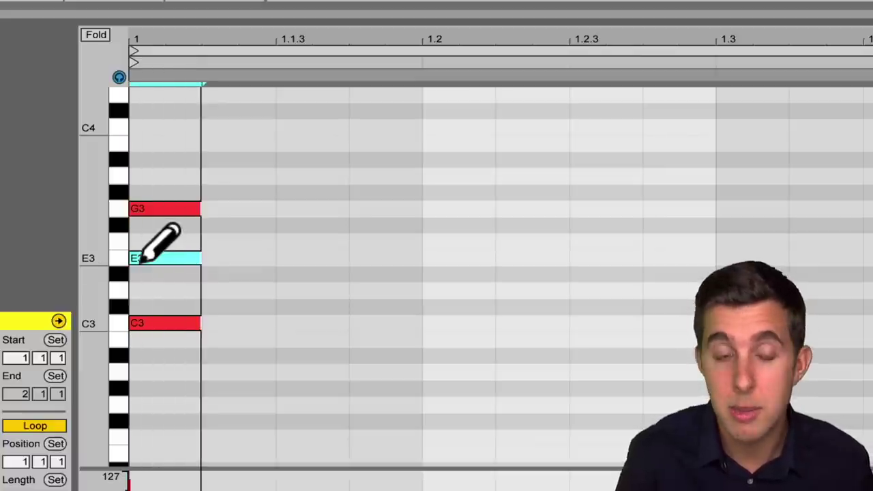
{"action": "left_click", "coordinate": [142, 258]}
{"action": "left_click", "coordinate": [140, 272]}
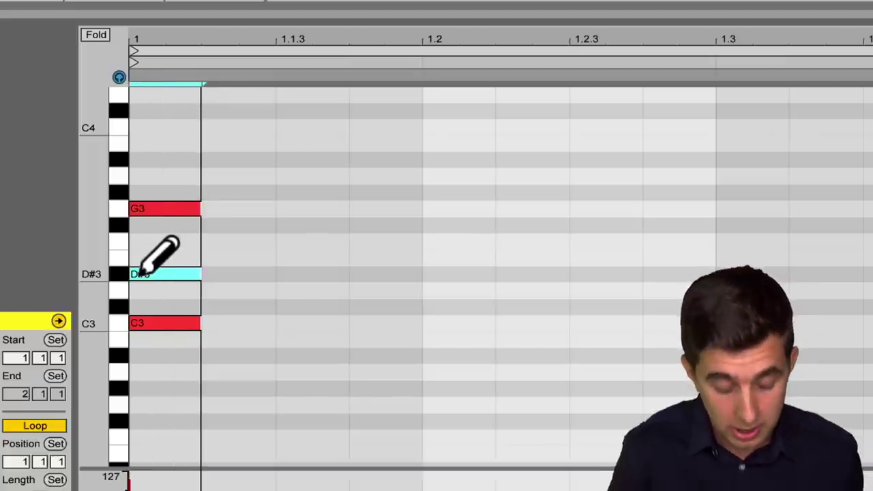
Turn off note preview and delete the C3, D#3 and G3 notes of the C minor chord.
{"action": "key", "text": "b"}
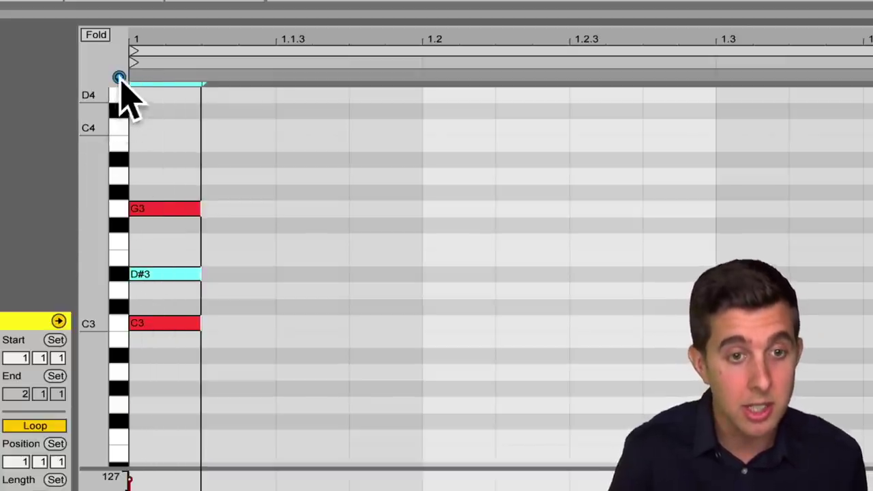
{"action": "left_click", "coordinate": [170, 324]}
{"action": "key", "text": "Delete"}
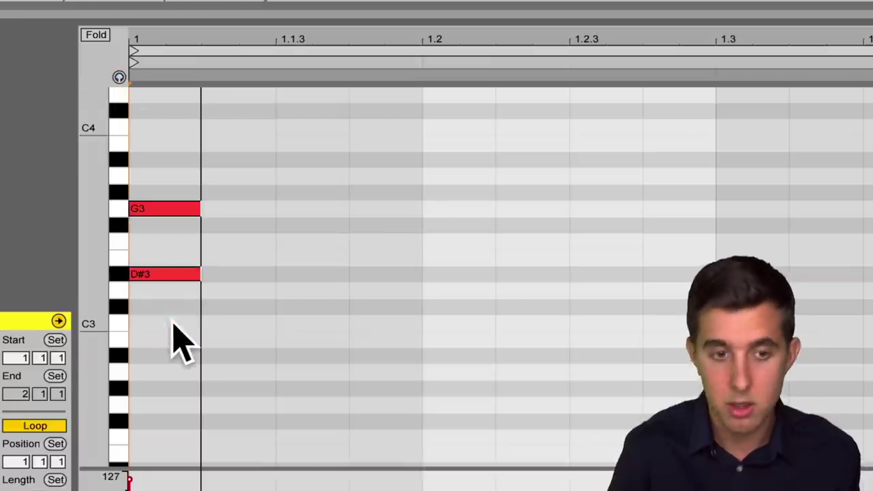
{"action": "left_click", "coordinate": [161, 273]}
{"action": "key", "text": "Delete"}
{"action": "left_click", "coordinate": [160, 208]}
{"action": "key", "text": "Delete"}
Draw a D major chord of D3, F#3 and A3 on the first sixteenth step, turning note preview on after D3.
{"action": "key", "text": "b"}
{"action": "left_click", "coordinate": [135, 290]}
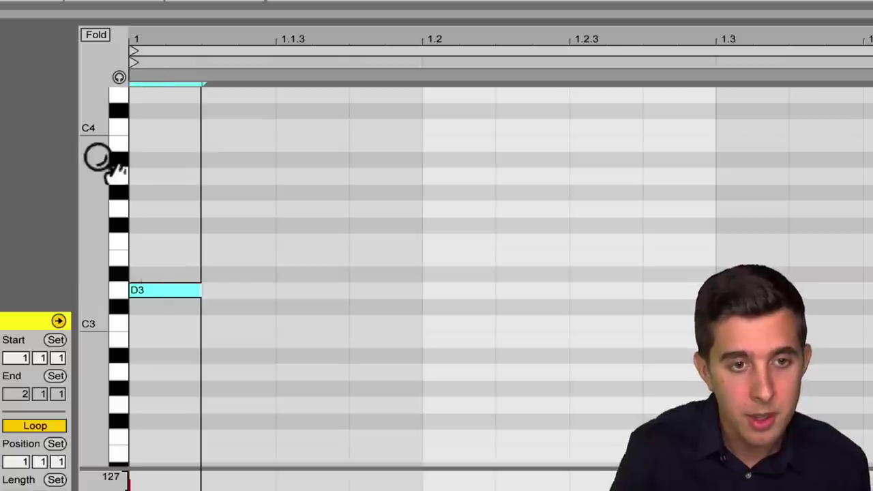
{"action": "left_click", "coordinate": [119, 77]}
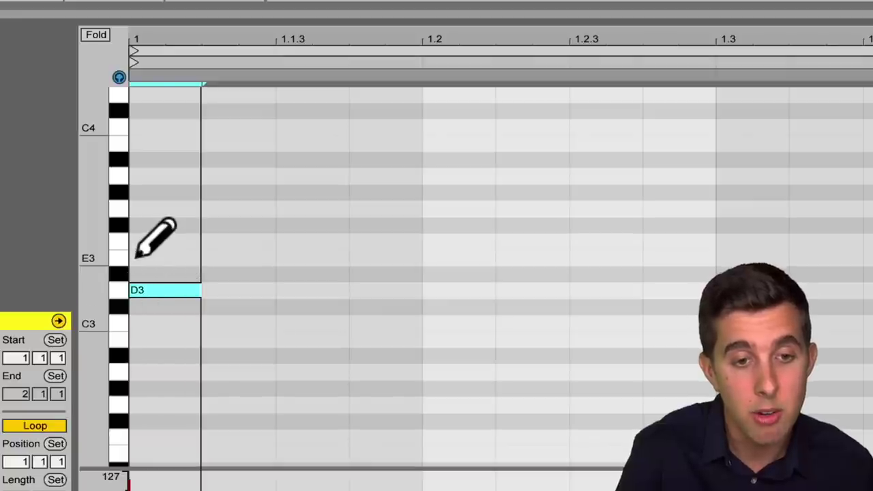
{"action": "left_click", "coordinate": [135, 226]}
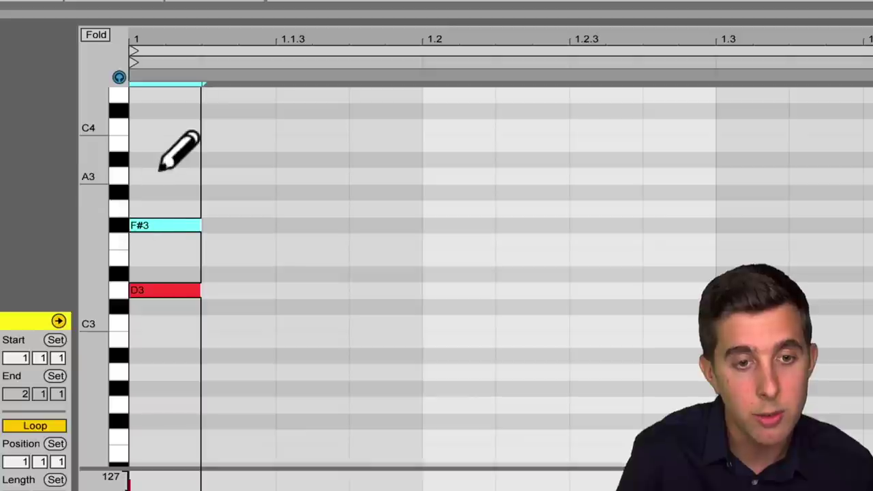
{"action": "left_click", "coordinate": [149, 176]}
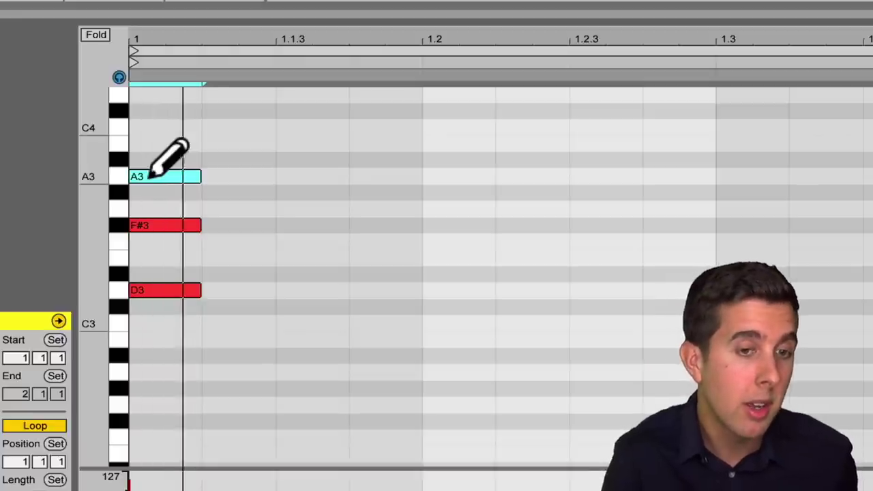
Replace the chord's F#3 with F3 to make it D minor.
{"action": "left_click", "coordinate": [145, 227]}
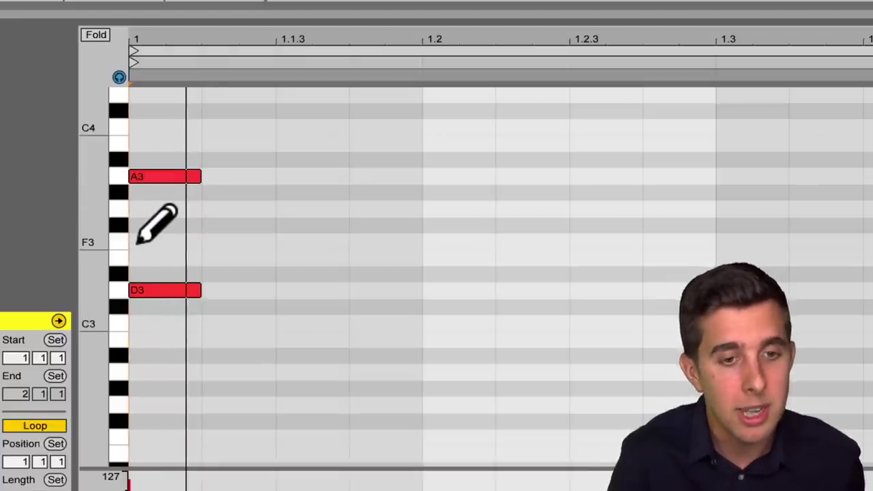
{"action": "left_click", "coordinate": [145, 226]}
{"action": "left_click", "coordinate": [141, 240]}
{"action": "left_click", "coordinate": [143, 226]}
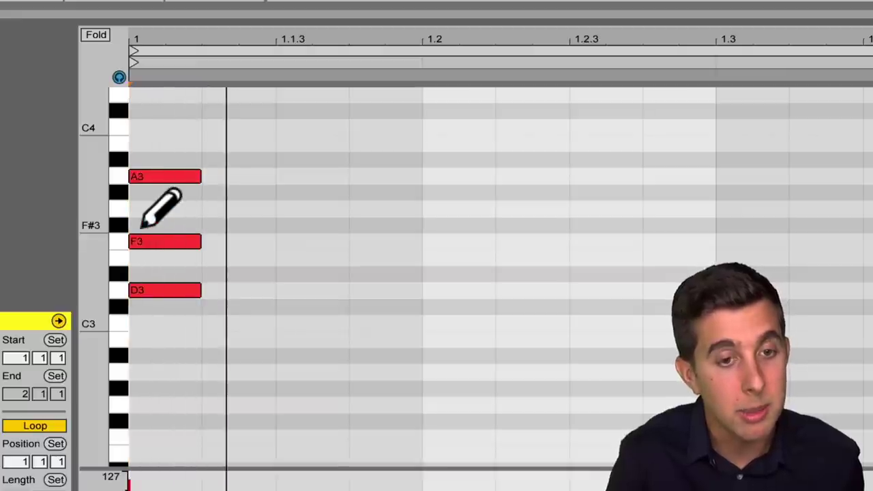
Erase F3 and A3, and redraw them above D3 to rebuild the D minor chord from its root.
{"action": "left_click", "coordinate": [145, 240]}
{"action": "left_click", "coordinate": [152, 178]}
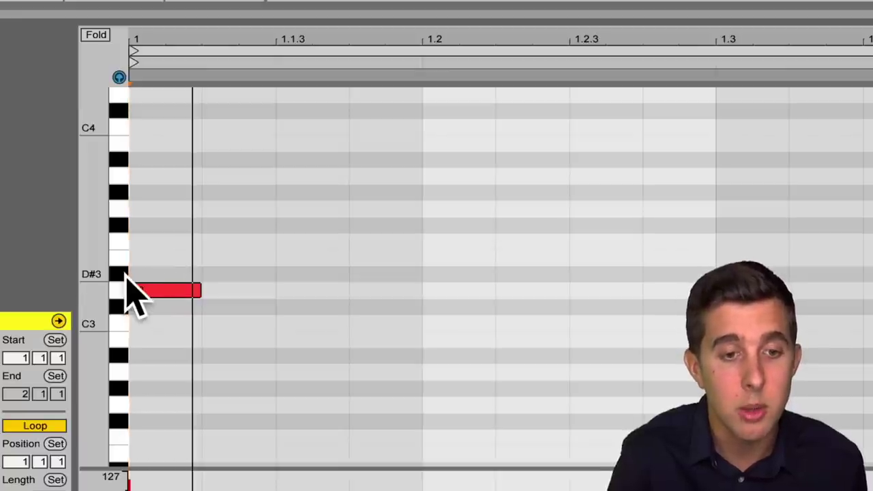
{"action": "left_click", "coordinate": [146, 240]}
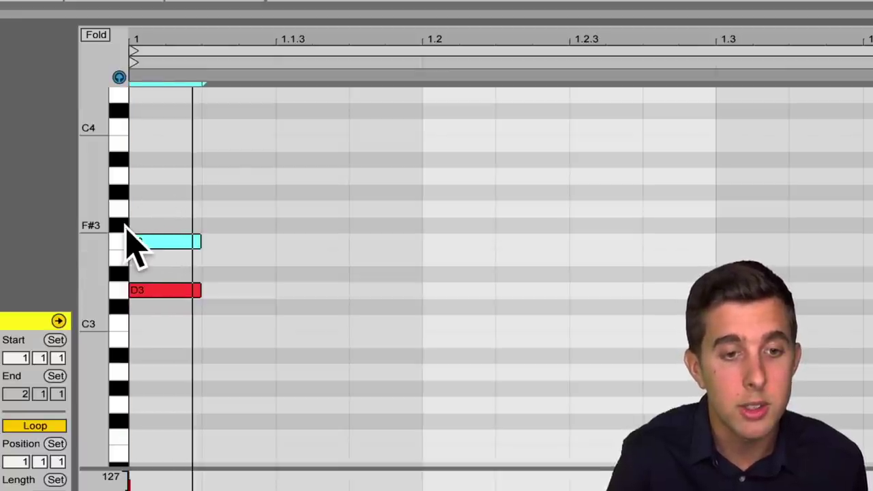
{"action": "left_click", "coordinate": [148, 176]}
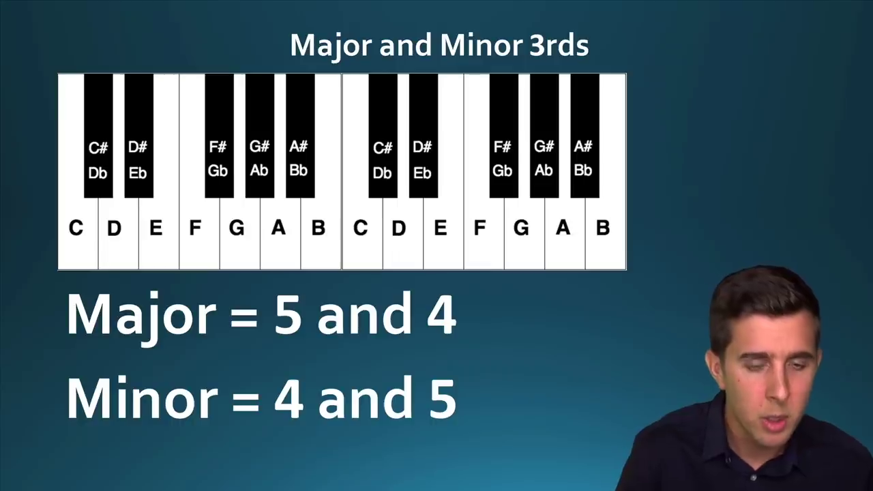
{"action": "key", "text": "Right"}
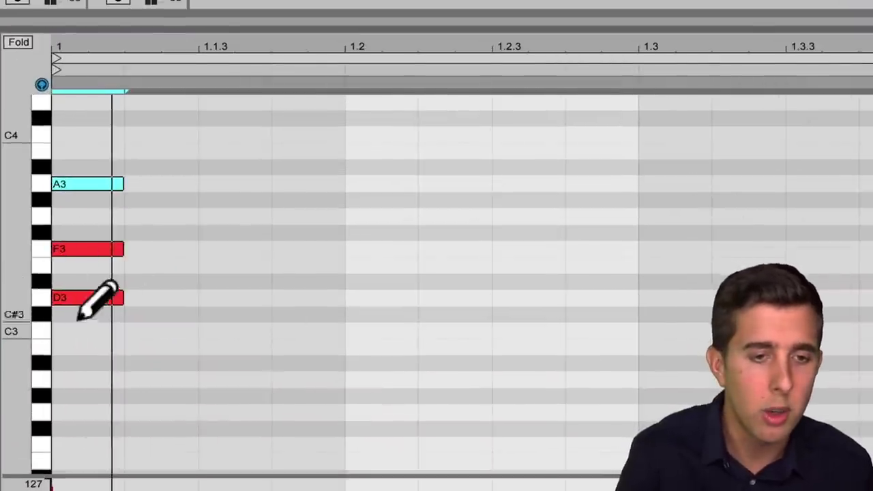
Erase the D3, F3 and A3 notes of the D minor chord.
{"action": "left_click", "coordinate": [72, 295]}
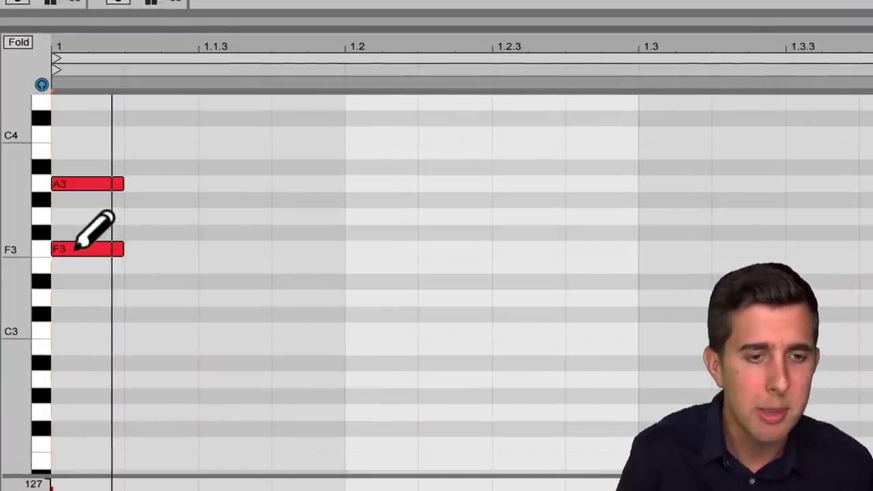
{"action": "left_click", "coordinate": [73, 249]}
{"action": "left_click", "coordinate": [79, 184]}
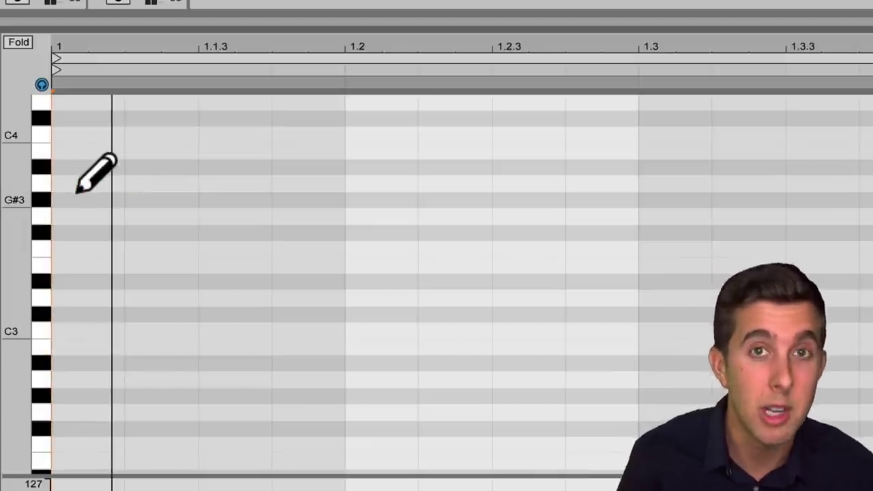
Draw a C augmented chord of C3, E3 and G#3 on the first sixteenth step.
{"action": "left_click", "coordinate": [72, 330]}
{"action": "left_click", "coordinate": [73, 330]}
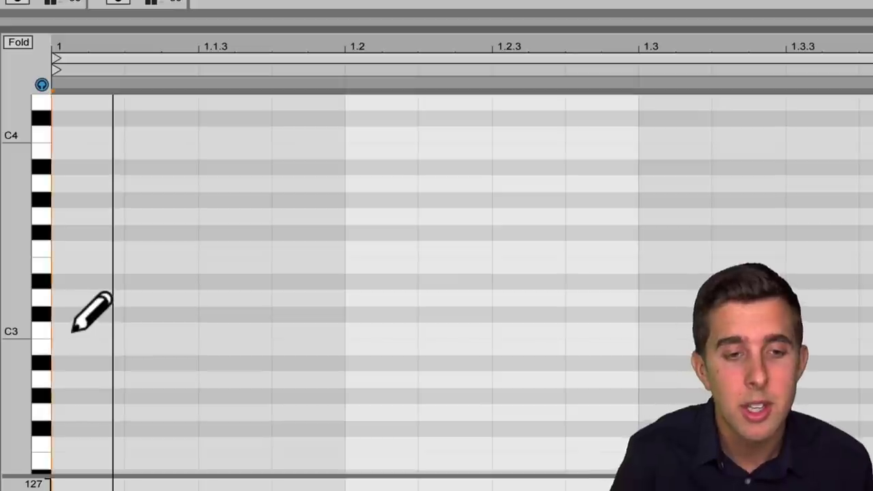
{"action": "left_click", "coordinate": [72, 329]}
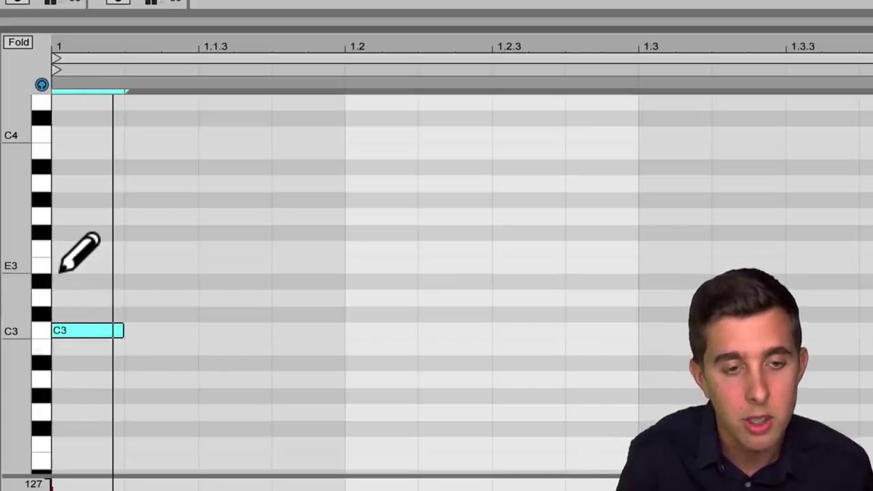
{"action": "left_click", "coordinate": [61, 266]}
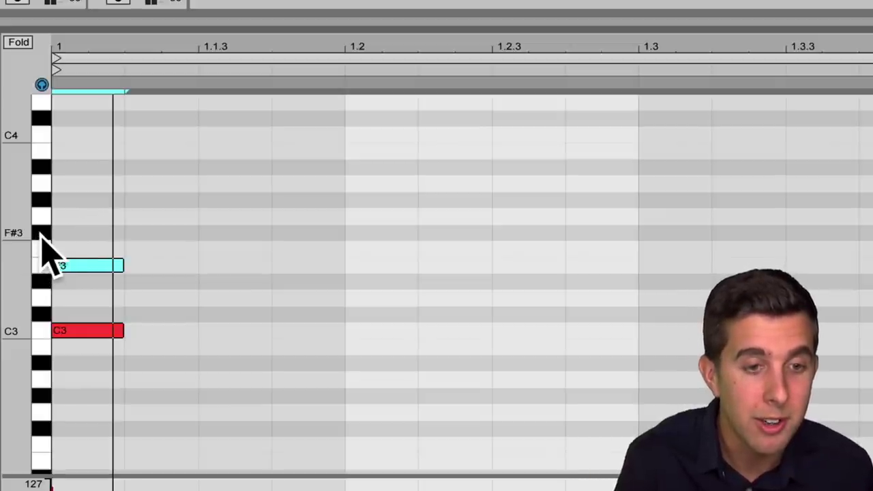
{"action": "left_click", "coordinate": [59, 200]}
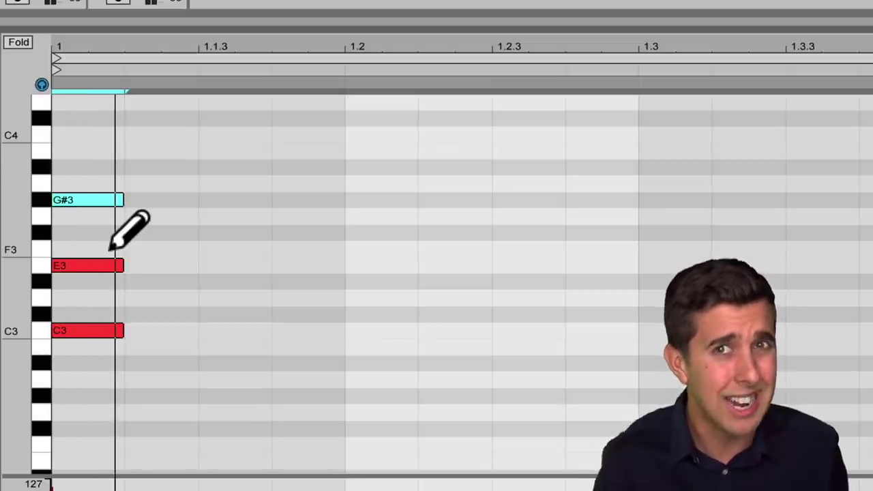
Replace the chord's E3 and G#3 with D#3 and F#3 to make it C diminished.
{"action": "left_click", "coordinate": [79, 266]}
{"action": "left_click", "coordinate": [84, 198]}
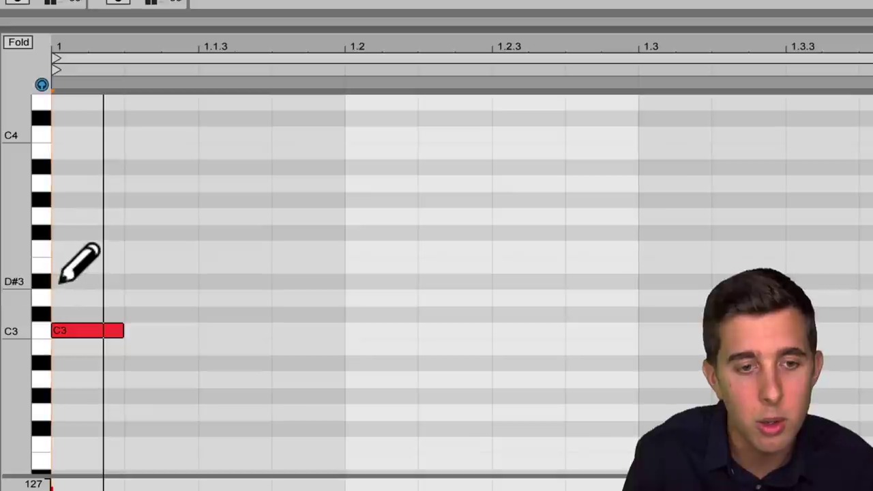
{"action": "left_click", "coordinate": [60, 281]}
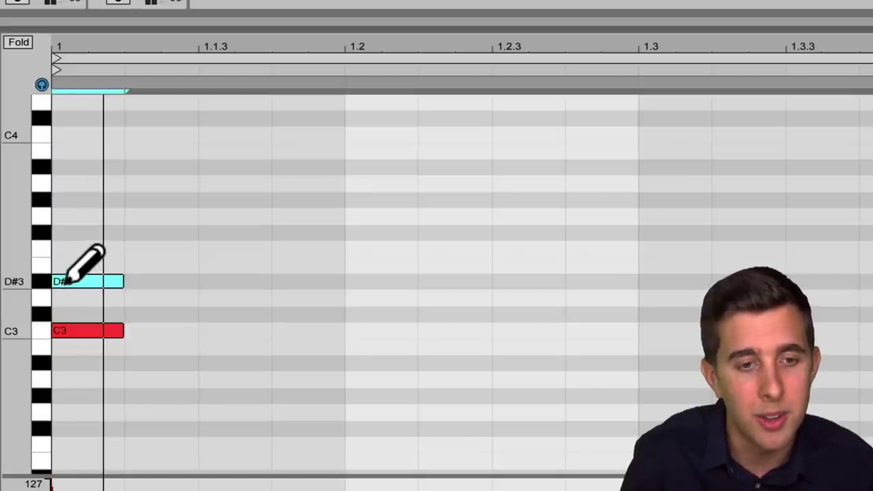
{"action": "left_click", "coordinate": [62, 232]}
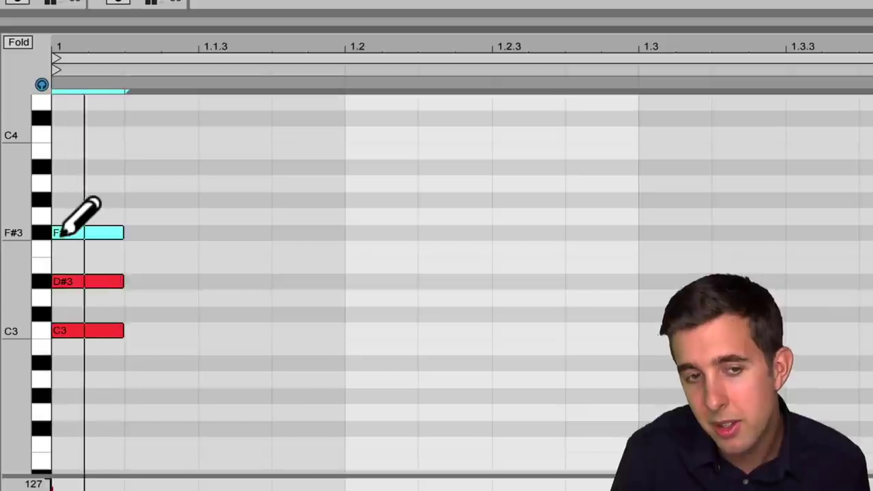
Erase the F#3, D#3 and C3 notes of the C diminished chord.
{"action": "left_click", "coordinate": [62, 232]}
{"action": "left_click", "coordinate": [60, 282]}
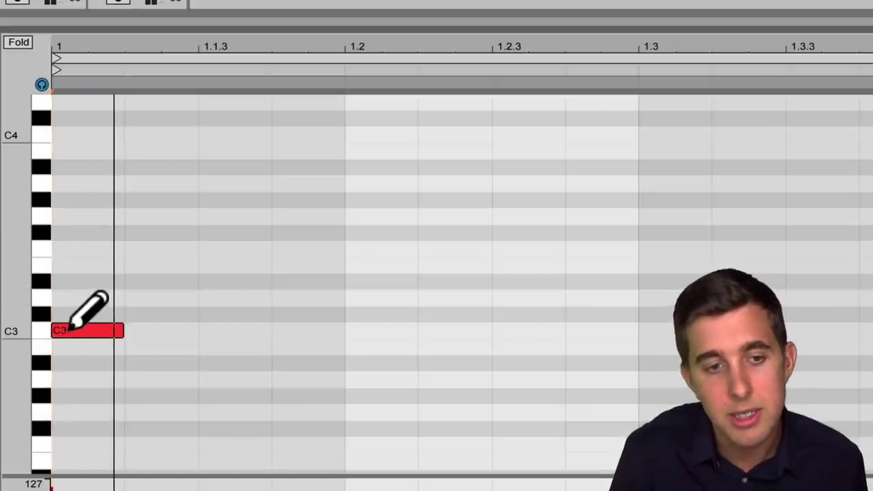
{"action": "left_click", "coordinate": [68, 331]}
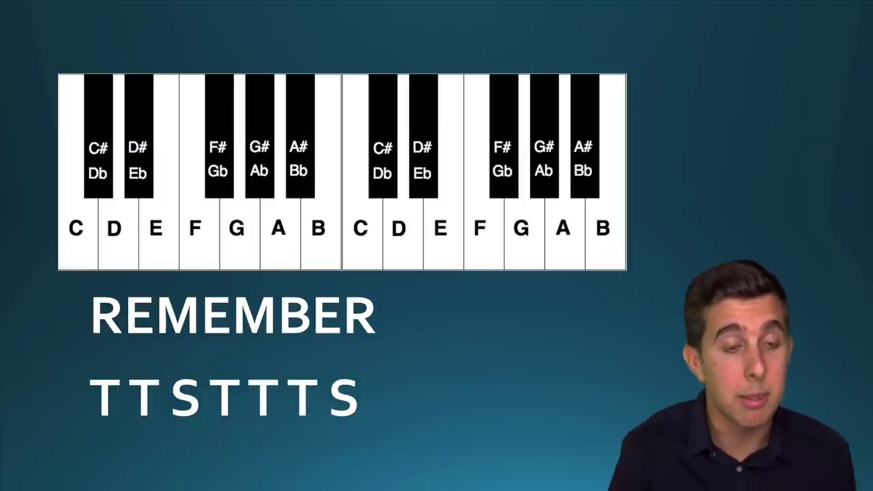
{"action": "key", "text": "Right"}
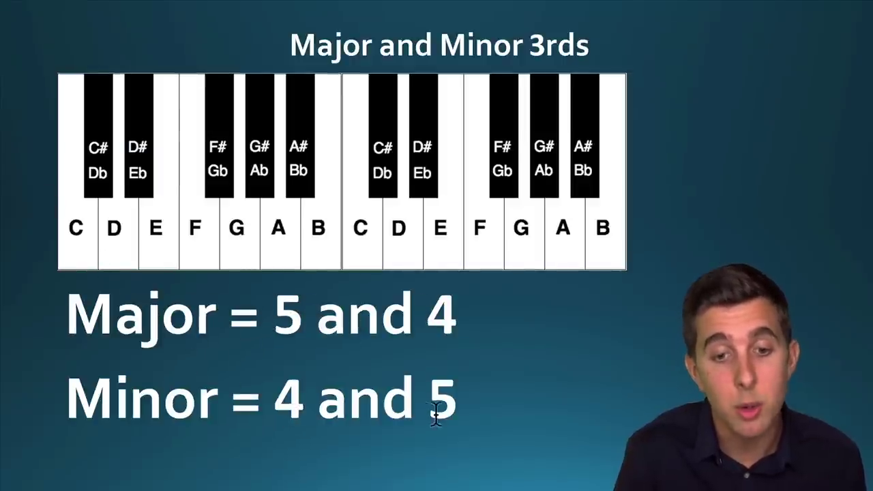
{"action": "key", "text": "Right"}
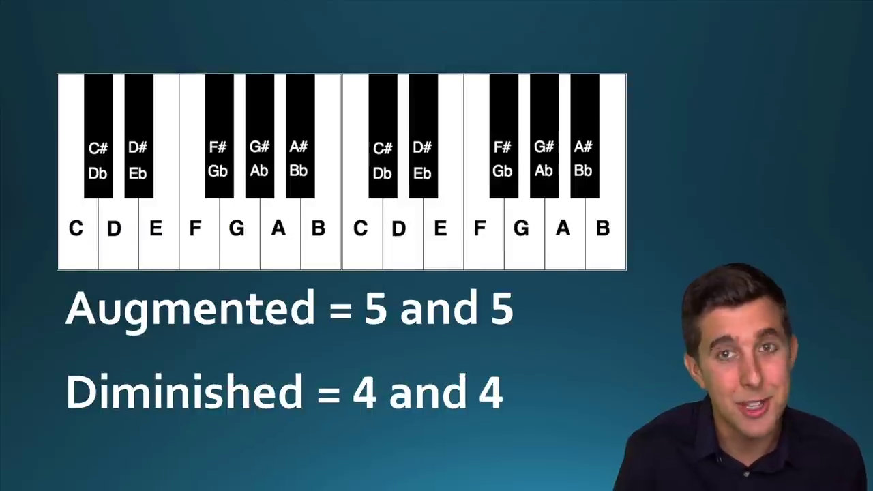
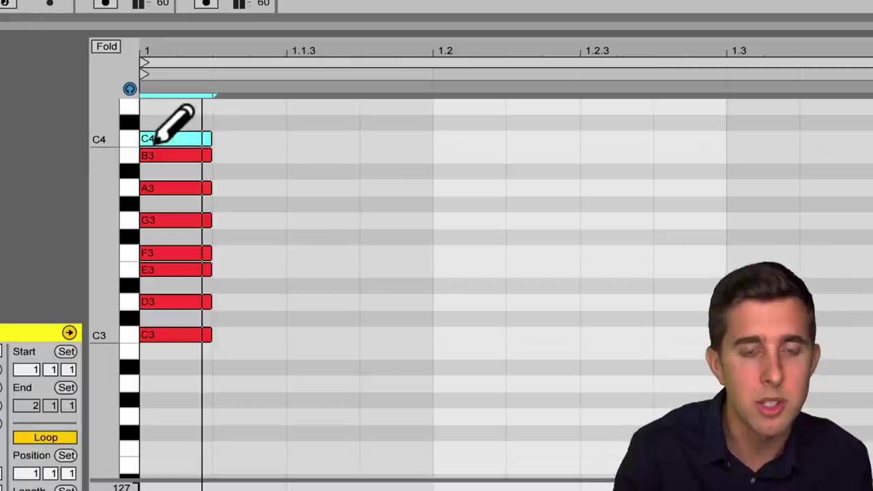
Extend the stacked C major scale by an octave, adding D4, E4, F4, G4, A4, B4 and C5 on the first sixteenth step.
{"action": "scroll", "coordinate": [216, 312], "scroll_direction": "up", "scroll_amount": 4}
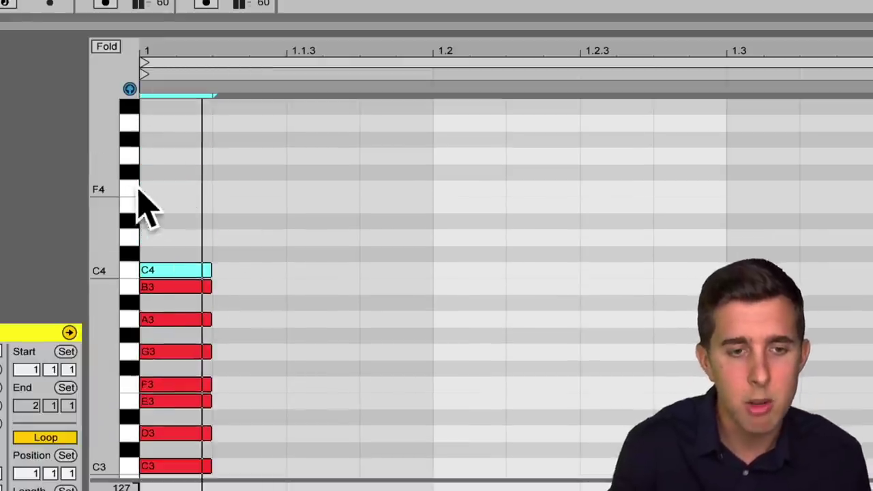
{"action": "left_click", "coordinate": [159, 238]}
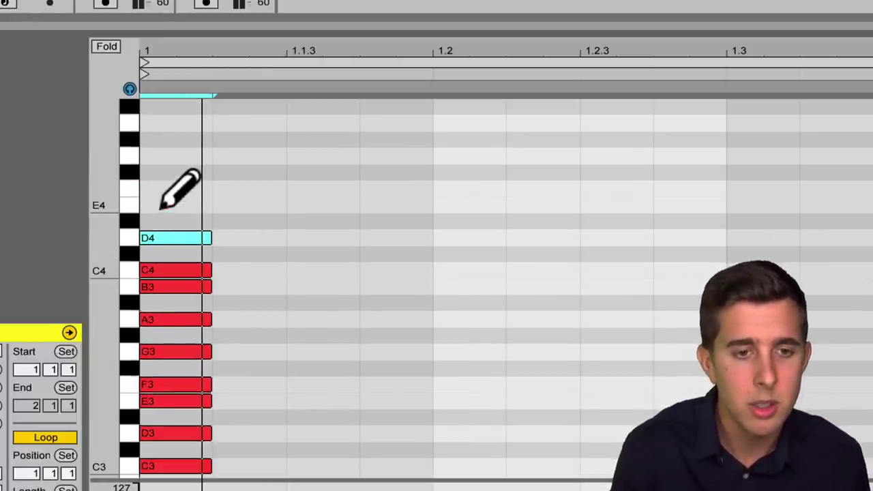
{"action": "left_click", "coordinate": [158, 204]}
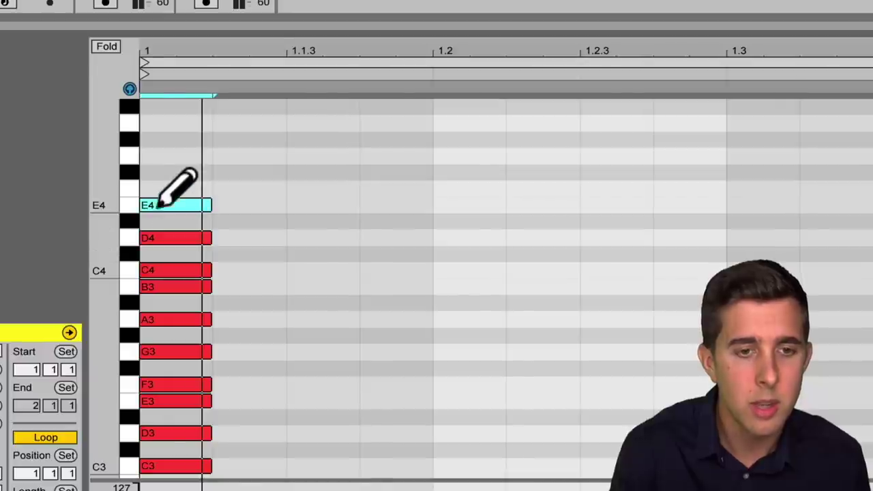
{"action": "left_click", "coordinate": [160, 188]}
{"action": "scroll", "coordinate": [167, 179], "scroll_direction": "up", "scroll_amount": 2}
{"action": "left_click", "coordinate": [159, 220]}
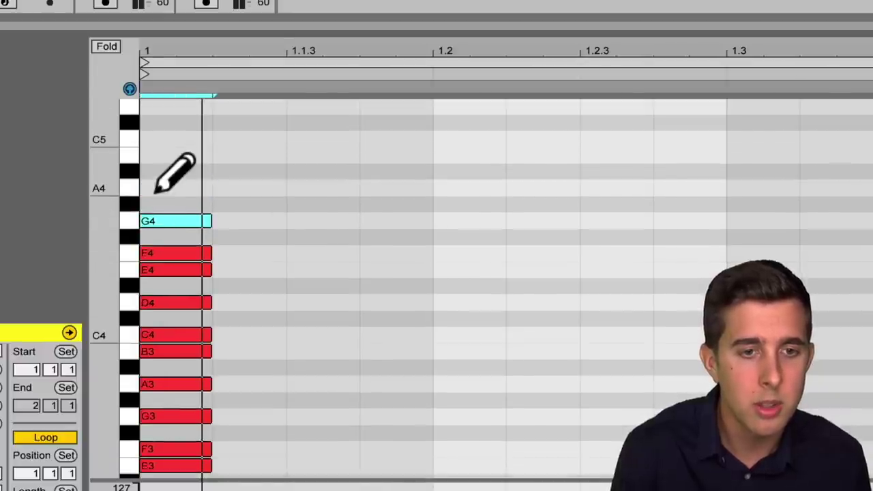
{"action": "left_click", "coordinate": [158, 188]}
{"action": "left_click", "coordinate": [159, 156]}
{"action": "left_click", "coordinate": [160, 139]}
Erase the stacked scale notes below A3: C3, D3, E3, F3 and G3.
{"action": "scroll", "coordinate": [225, 276], "scroll_direction": "down", "scroll_amount": 1}
{"action": "scroll", "coordinate": [223, 278], "scroll_direction": "down", "scroll_amount": 2}
{"action": "scroll", "coordinate": [223, 278], "scroll_direction": "up", "scroll_amount": 3}
{"action": "scroll", "coordinate": [223, 278], "scroll_direction": "down", "scroll_amount": 3}
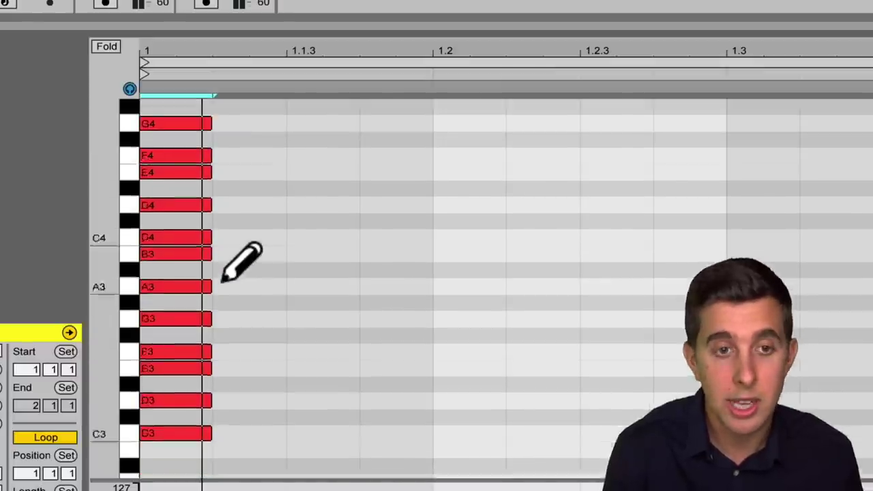
{"action": "scroll", "coordinate": [223, 278], "scroll_direction": "down", "scroll_amount": 4}
{"action": "scroll", "coordinate": [227, 275], "scroll_direction": "up", "scroll_amount": 3}
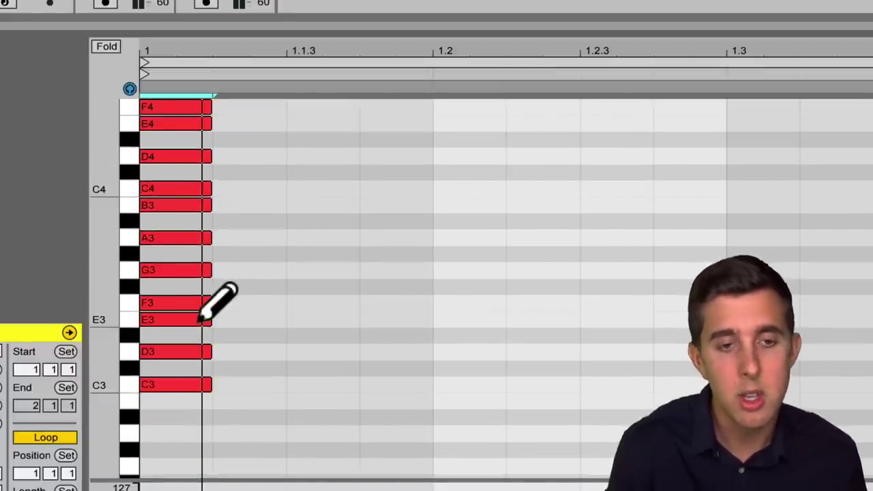
{"action": "left_click_drag", "start_coordinate": [176, 384], "coordinate": [174, 401]}
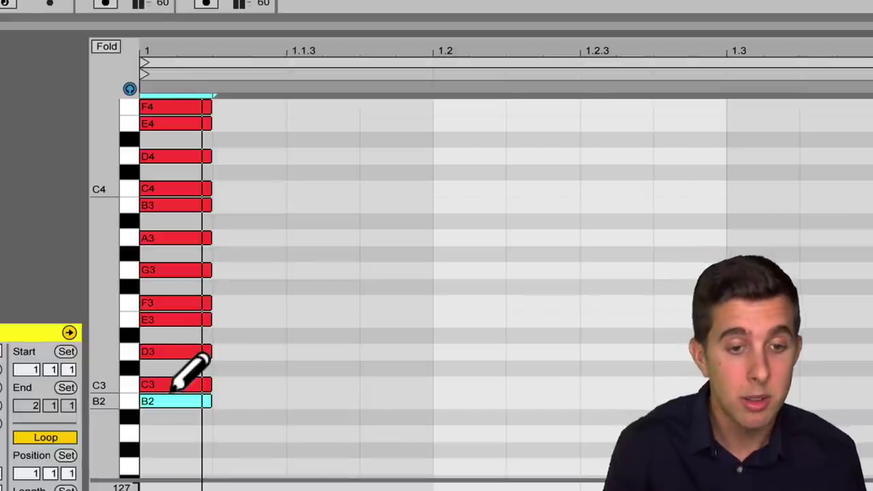
{"action": "left_click", "coordinate": [166, 351]}
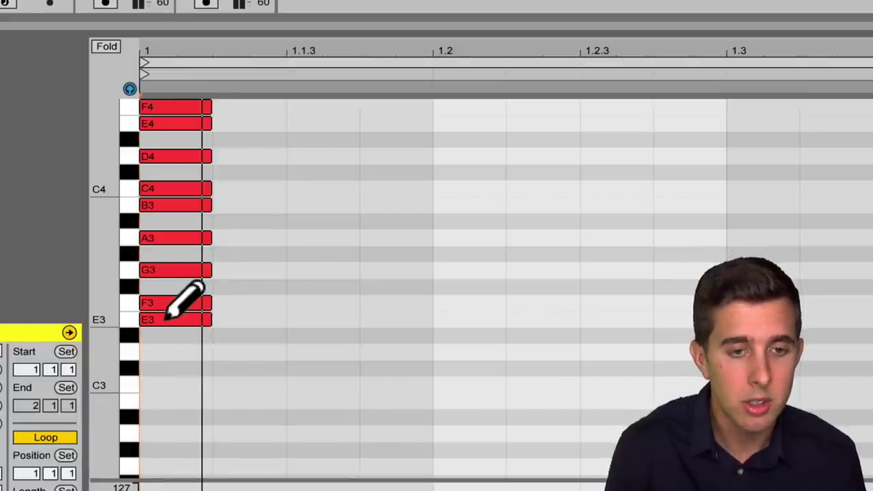
{"action": "left_click", "coordinate": [167, 318]}
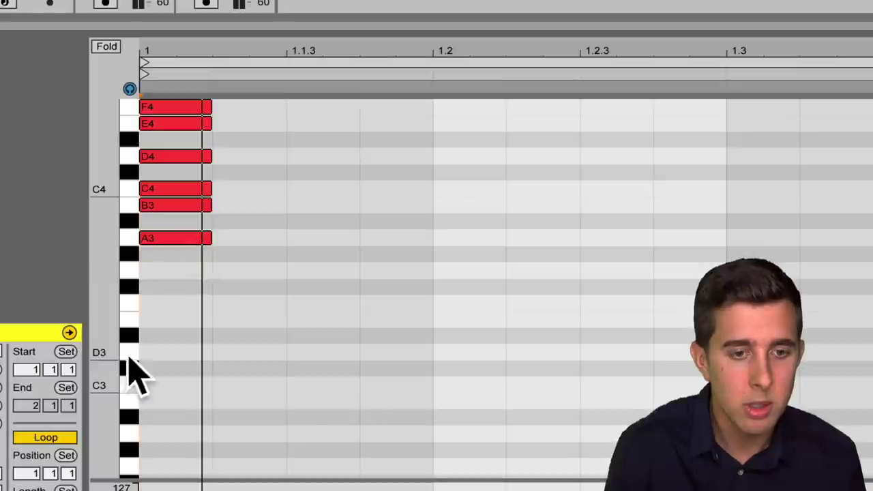
Erase C5 and B4 from the stack, leaving the A minor scale from A3 to A4.
{"action": "scroll", "coordinate": [164, 236], "scroll_direction": "up", "scroll_amount": 3}
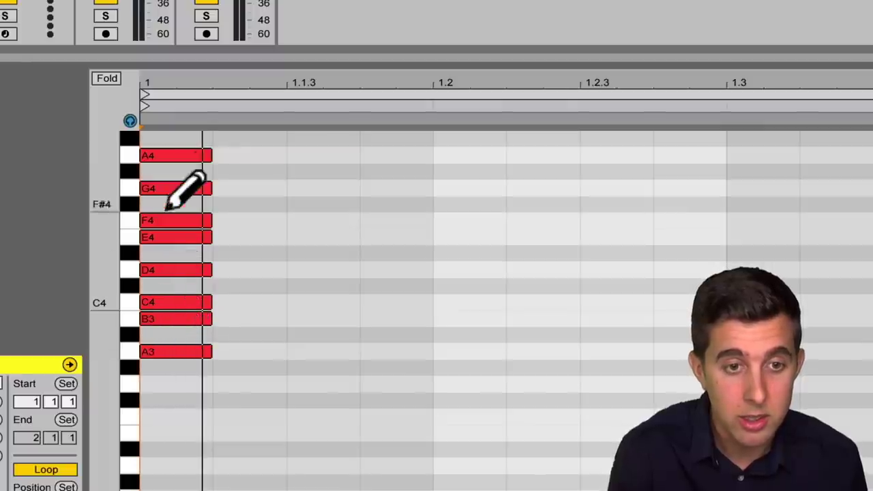
{"action": "scroll", "coordinate": [164, 181], "scroll_direction": "up", "scroll_amount": 3}
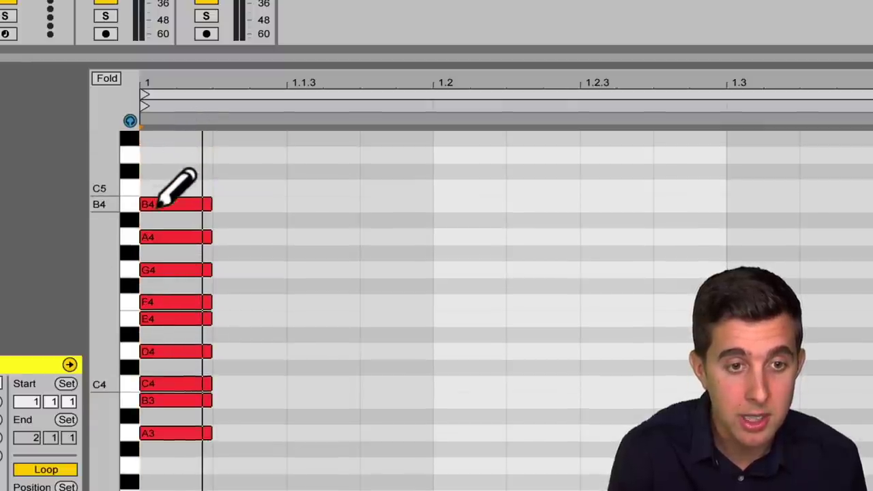
{"action": "left_click", "coordinate": [158, 204]}
{"action": "scroll", "coordinate": [191, 273], "scroll_direction": "down", "scroll_amount": 3}
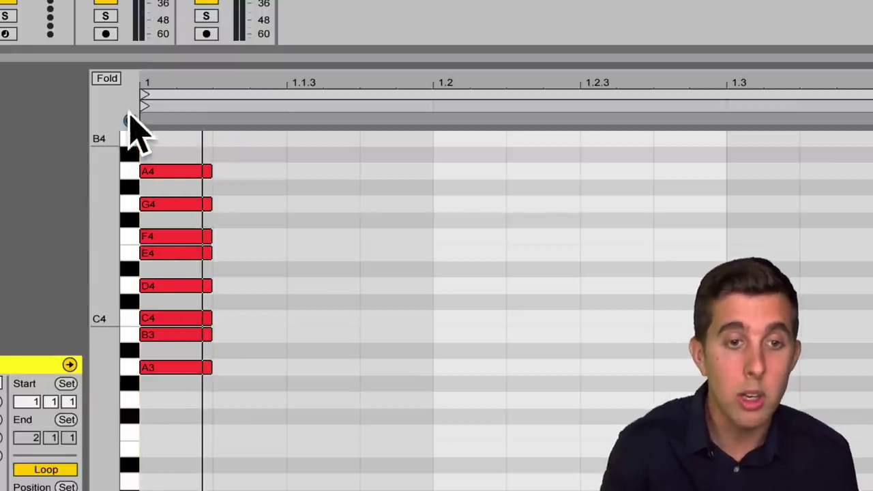
With note preview off, draw B3, C4, D4, E4, F4, G4 and A4 as consecutive sixteenths after A3, and erase their stacked copies above A3.
{"action": "left_click", "coordinate": [235, 334]}
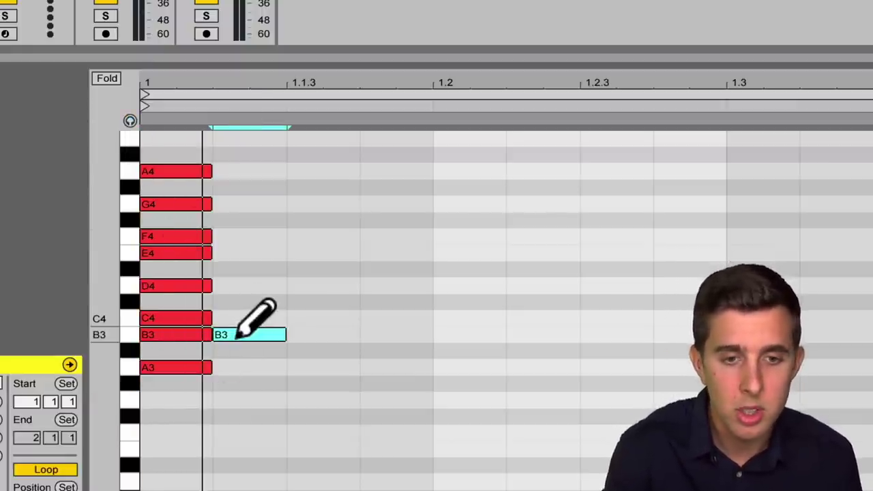
{"action": "left_click", "coordinate": [294, 318]}
{"action": "left_click", "coordinate": [371, 285]}
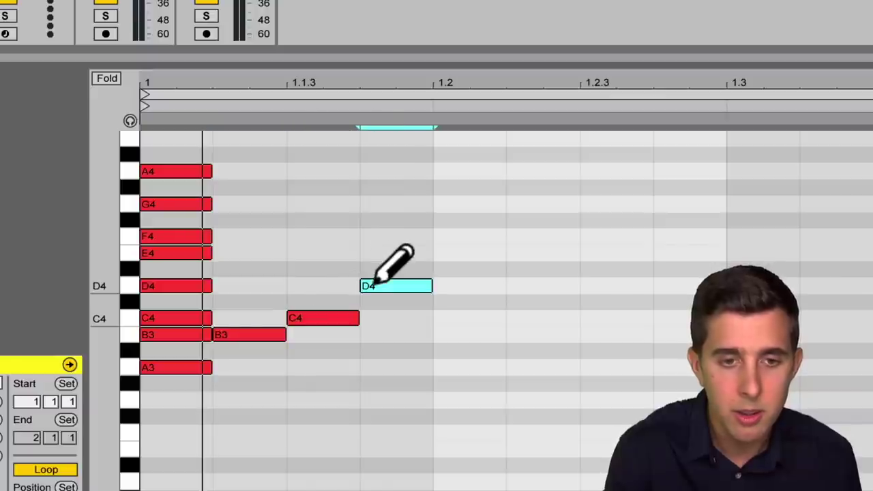
{"action": "left_click", "coordinate": [450, 253]}
{"action": "left_click", "coordinate": [517, 236]}
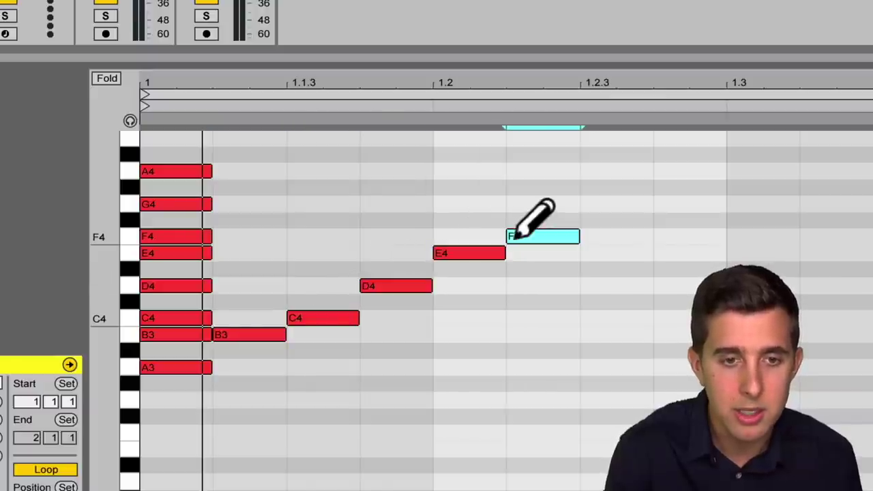
{"action": "left_click", "coordinate": [593, 204]}
{"action": "left_click", "coordinate": [678, 171]}
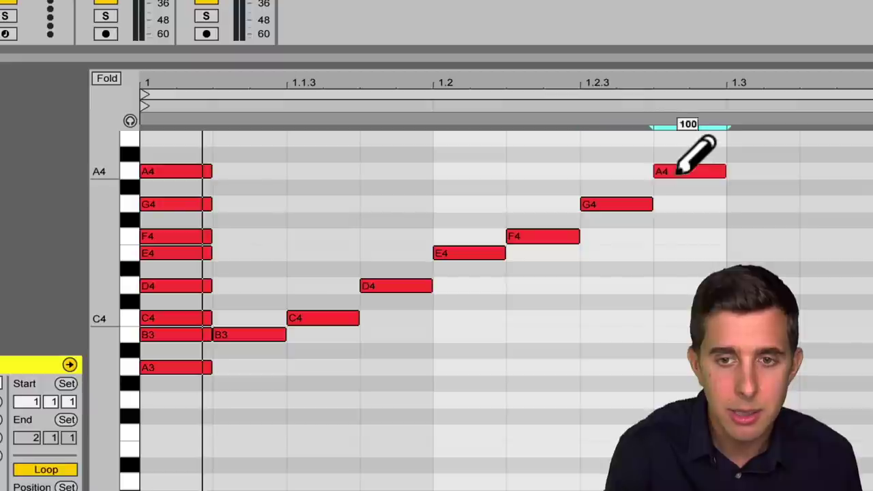
{"action": "mouse_move", "coordinate": [166, 332]}
{"action": "left_mouse_down"}
{"action": "mouse_move", "coordinate": [176, 207]}
{"action": "mouse_move", "coordinate": [172, 170]}
{"action": "left_mouse_up"}
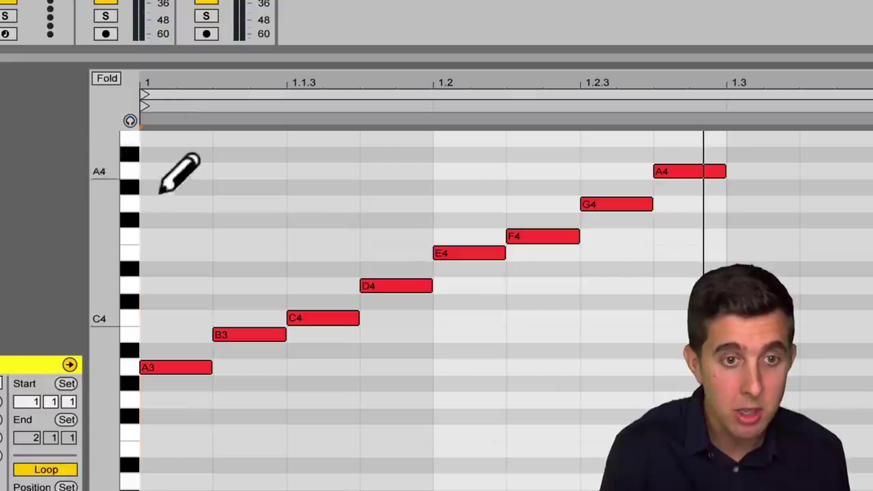
Delete all notes of the A minor scale and turn note preview back on.
{"action": "key", "text": "ctrl+a"}
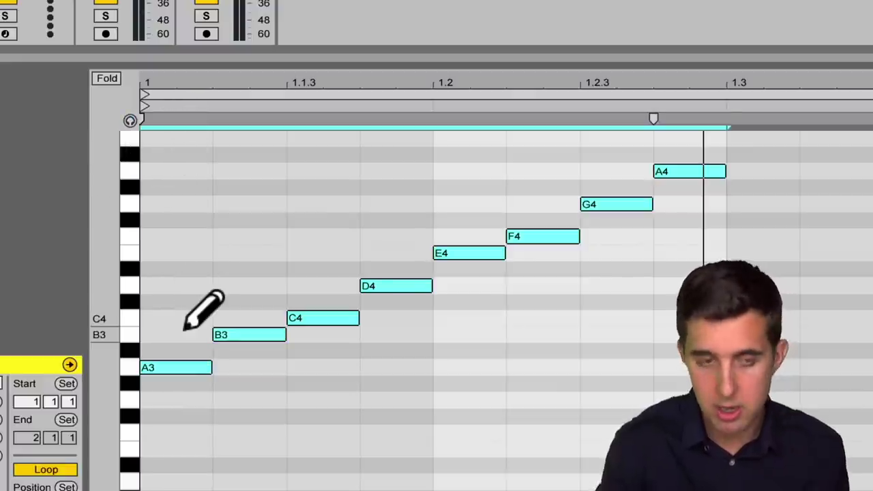
{"action": "key", "text": "Delete"}
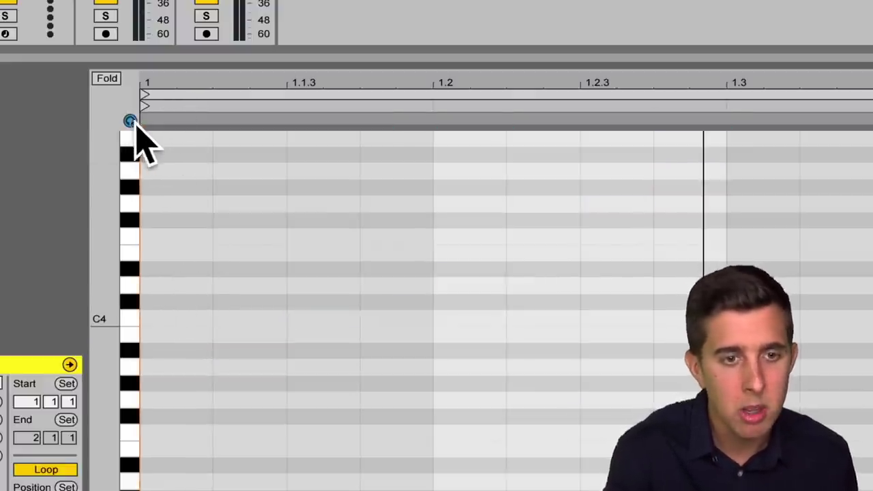
{"action": "scroll", "coordinate": [174, 293], "scroll_direction": "up", "scroll_amount": 2}
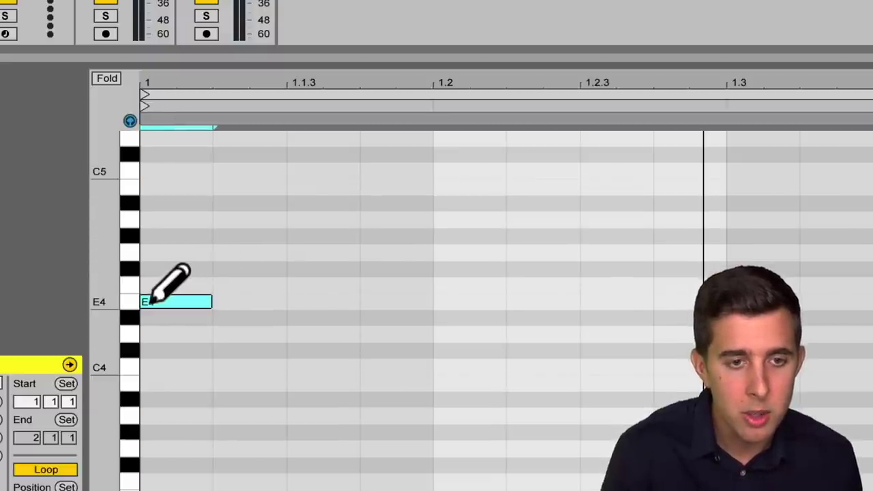
Draw the E major scale as consecutive sixteenths from bar 1 (E2, F#2, G#2, A2, B2, C#3, D#3, E3) and play it back.
{"action": "scroll", "coordinate": [174, 289], "scroll_direction": "down", "scroll_amount": 10}
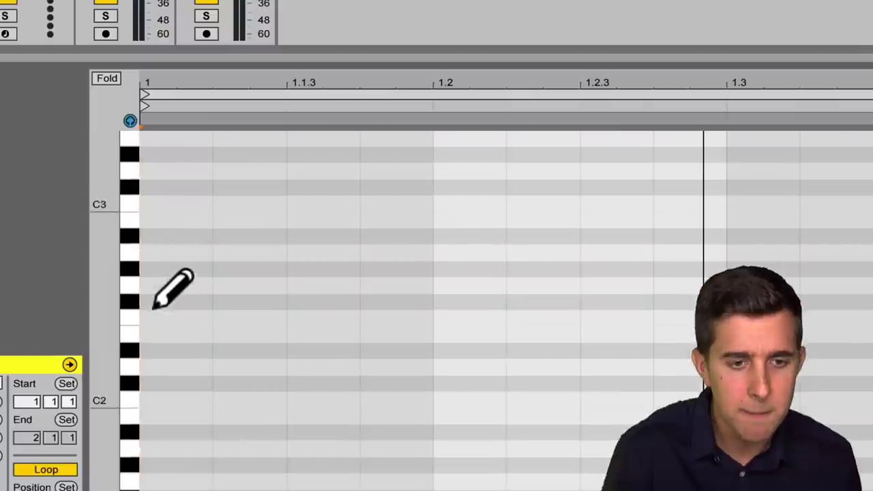
{"action": "scroll", "coordinate": [173, 289], "scroll_direction": "up", "scroll_amount": 2}
{"action": "left_click", "coordinate": [162, 302]}
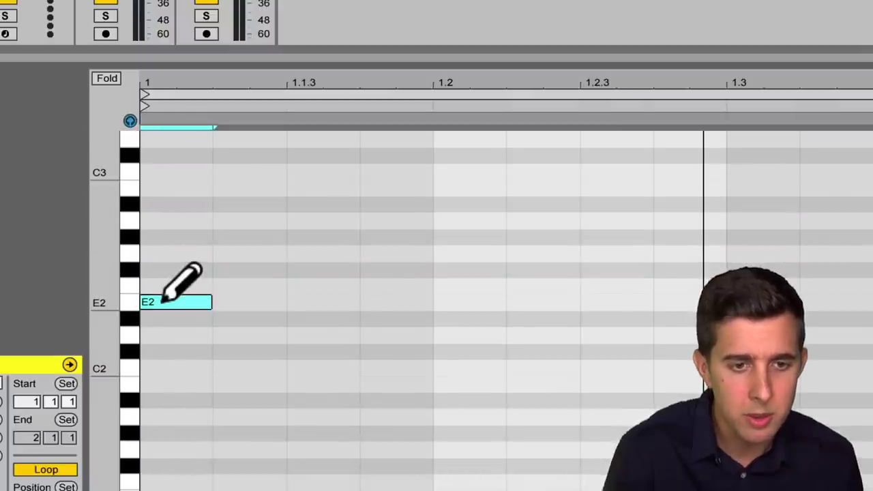
{"action": "left_click", "coordinate": [240, 270]}
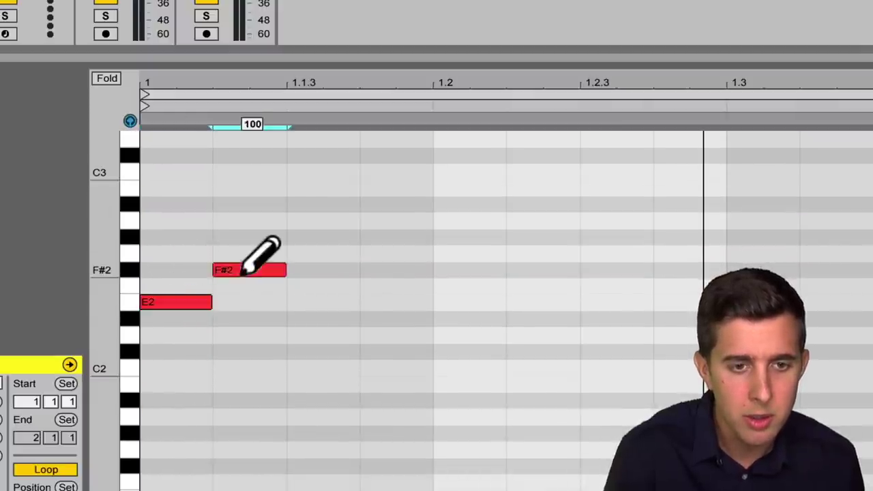
{"action": "left_click", "coordinate": [307, 237]}
{"action": "left_click", "coordinate": [365, 220]}
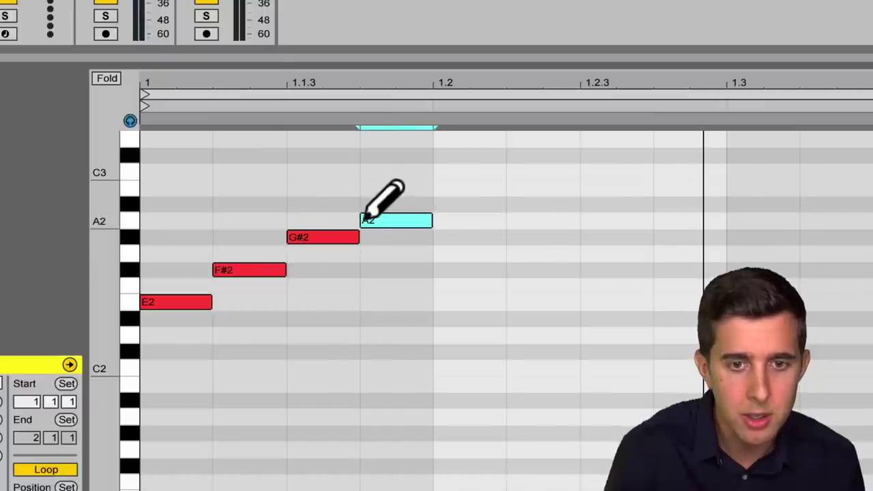
{"action": "left_click", "coordinate": [464, 189]}
{"action": "left_click", "coordinate": [525, 155]}
{"action": "scroll", "coordinate": [538, 163], "scroll_direction": "up", "scroll_amount": 5}
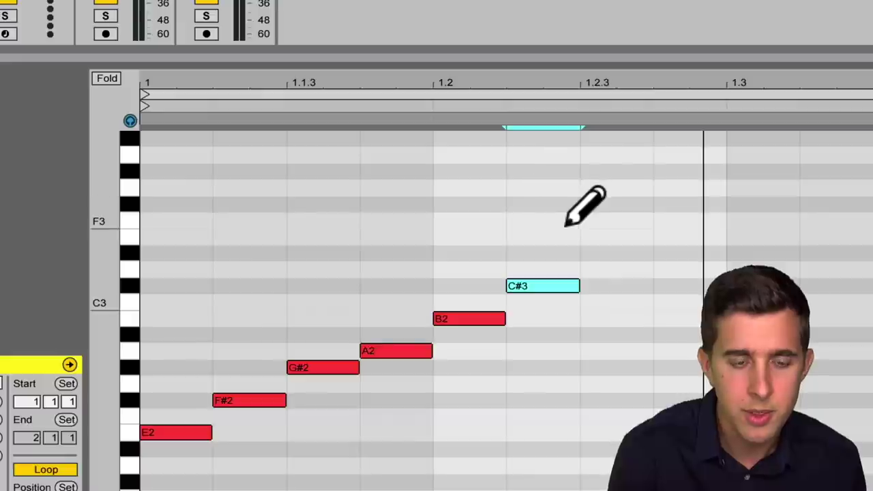
{"action": "left_click", "coordinate": [617, 251]}
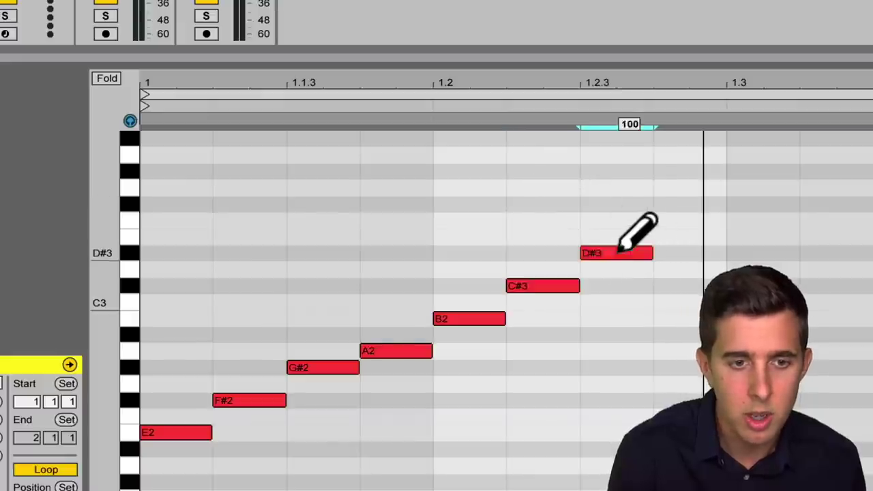
{"action": "left_click", "coordinate": [669, 236]}
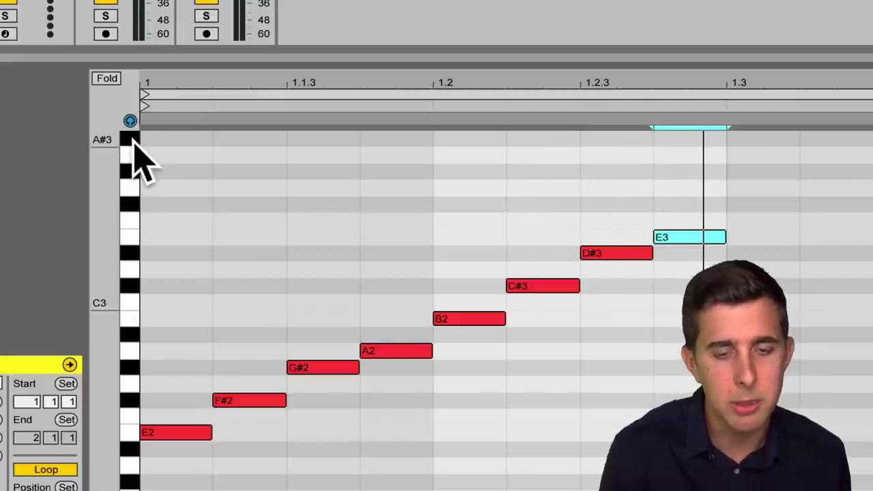
{"action": "key", "text": "space"}
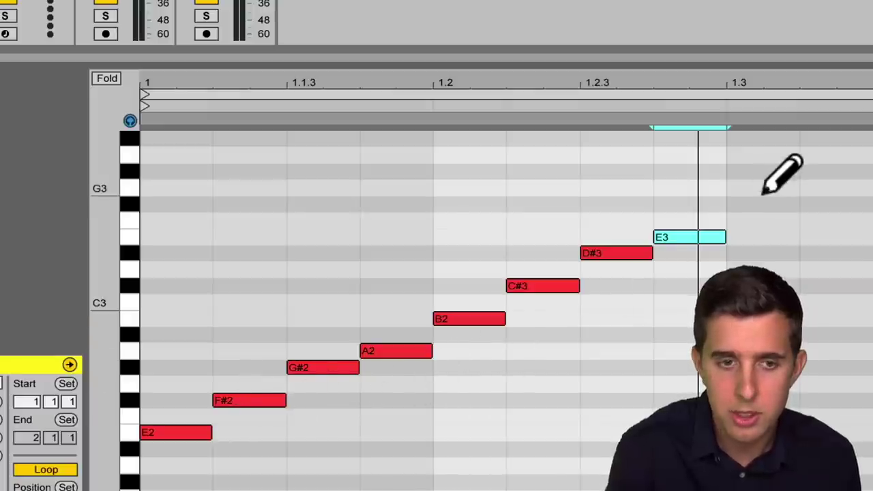
Extend the scale after E3 with F#3, G#3, A#3, B3 and C#4 as consecutive sixteenths.
{"action": "left_click", "coordinate": [745, 203]}
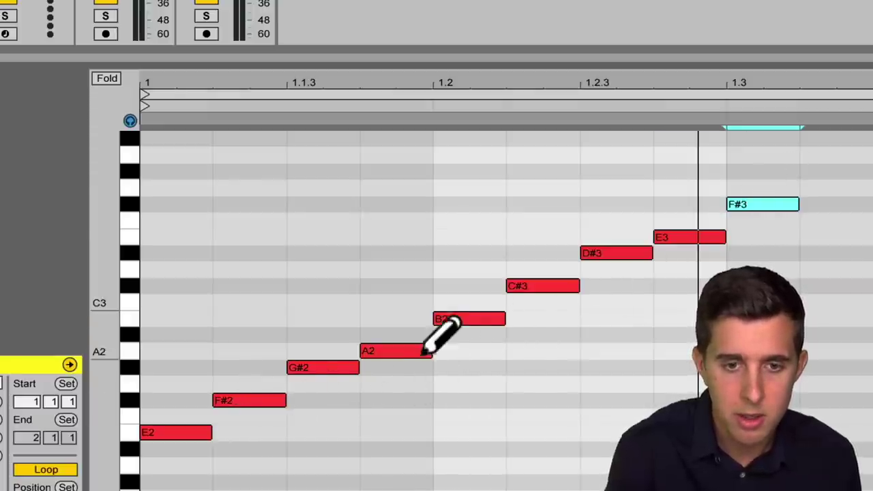
{"action": "left_click", "coordinate": [813, 171]}
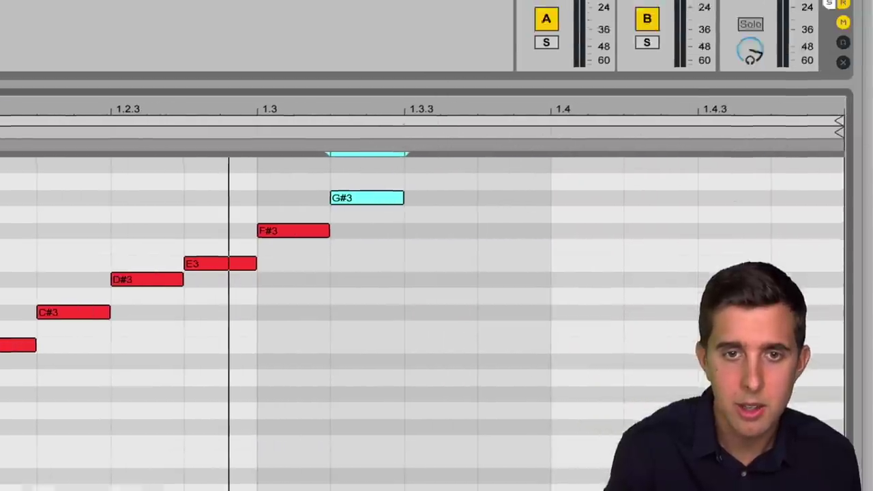
{"action": "scroll", "coordinate": [436, 245], "scroll_direction": "up", "scroll_amount": 3}
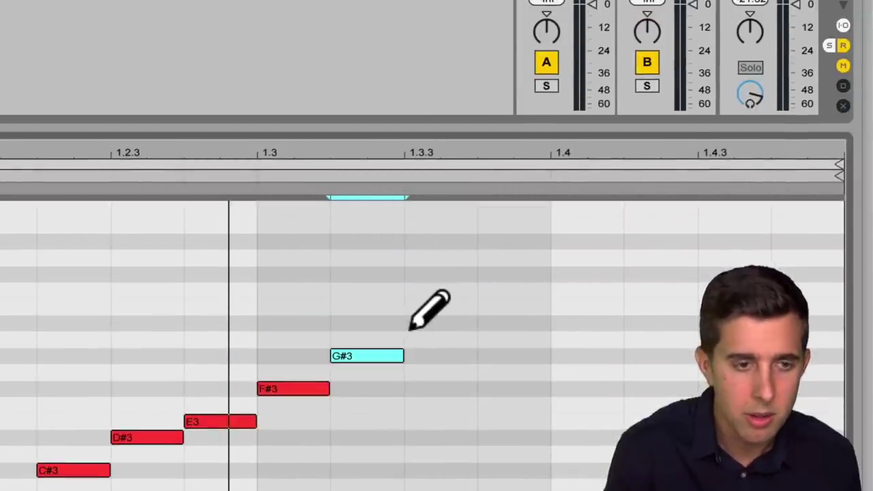
{"action": "left_click", "coordinate": [426, 322]}
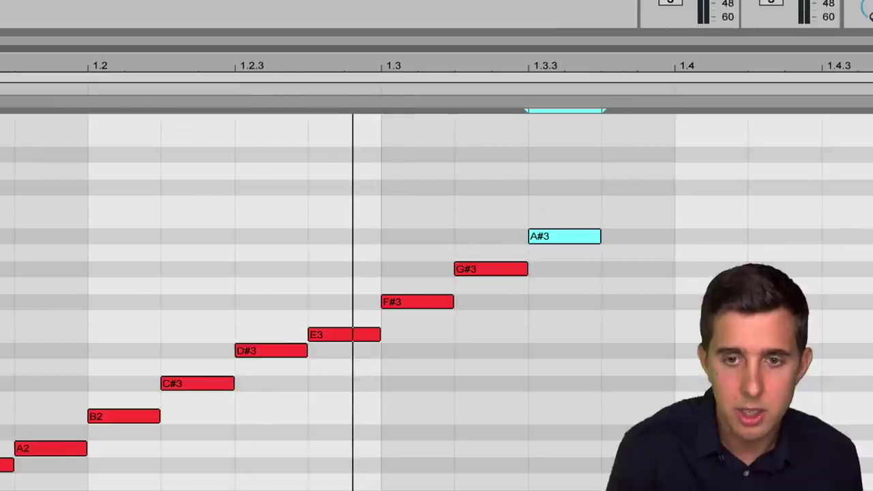
{"action": "left_click", "coordinate": [619, 199]}
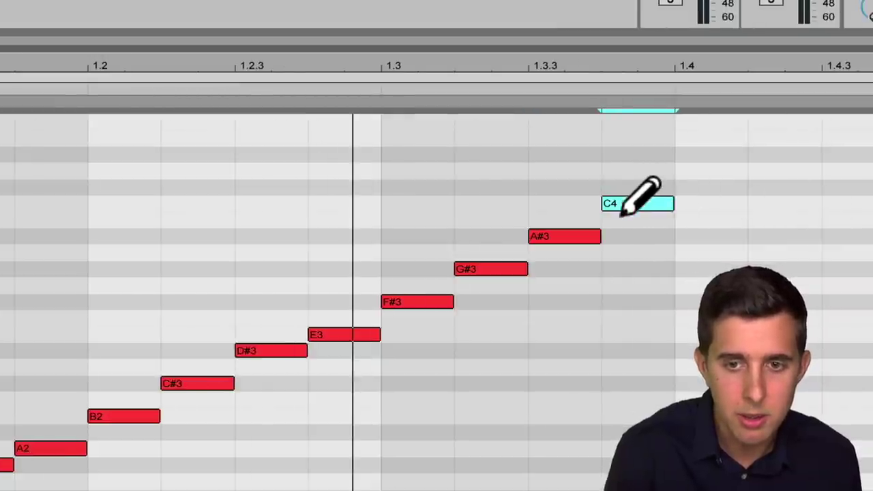
{"action": "key", "text": "Down"}
{"action": "left_click", "coordinate": [687, 187]}
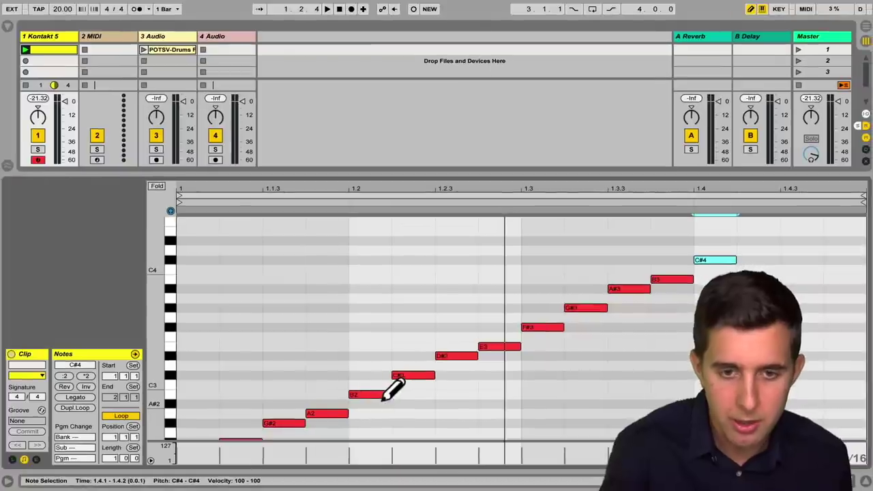
Delete the first five notes of the run, E2 to B2.
{"action": "scroll", "coordinate": [399, 392], "scroll_direction": "down", "scroll_amount": 5}
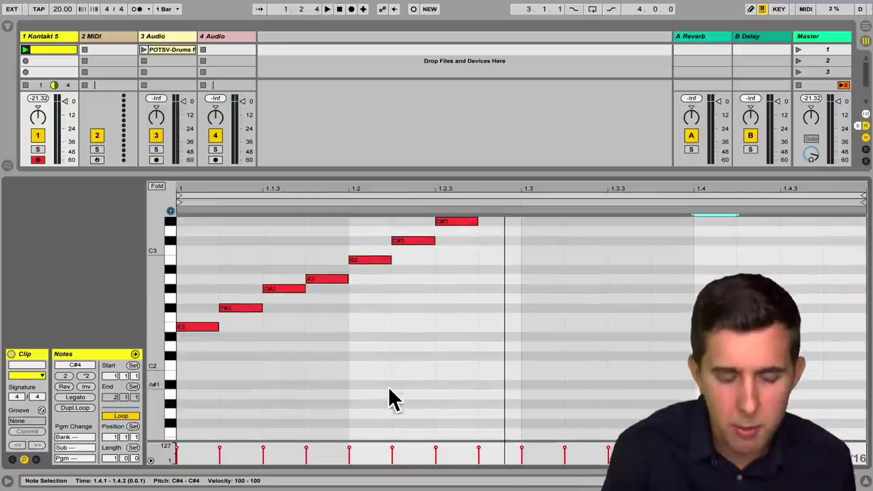
{"action": "left_click_drag", "start_coordinate": [369, 358], "coordinate": [201, 261]}
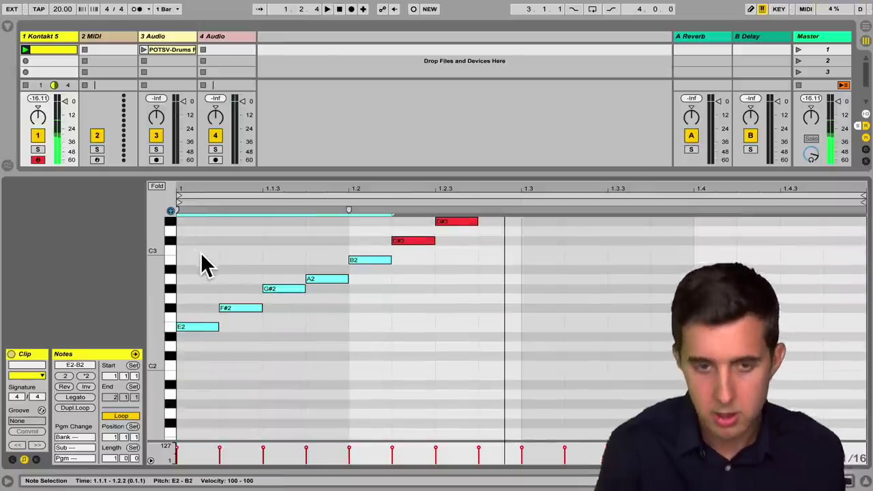
{"action": "key", "text": "Delete"}
Move all remaining notes, C#3 to C#4, back to the start of bar 1 and toggle note preview.
{"action": "scroll", "coordinate": [271, 285], "scroll_direction": "up", "scroll_amount": 4}
{"action": "key", "text": "ctrl+a"}
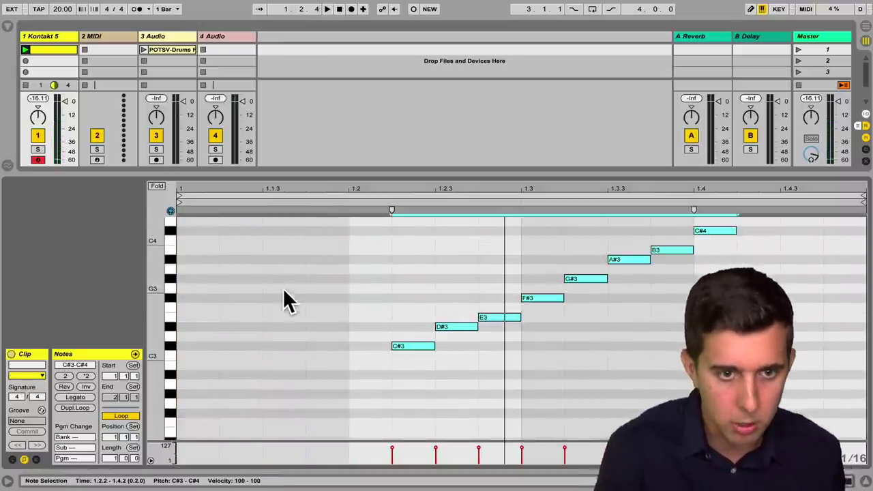
{"action": "left_click_drag", "start_coordinate": [408, 346], "coordinate": [187, 344]}
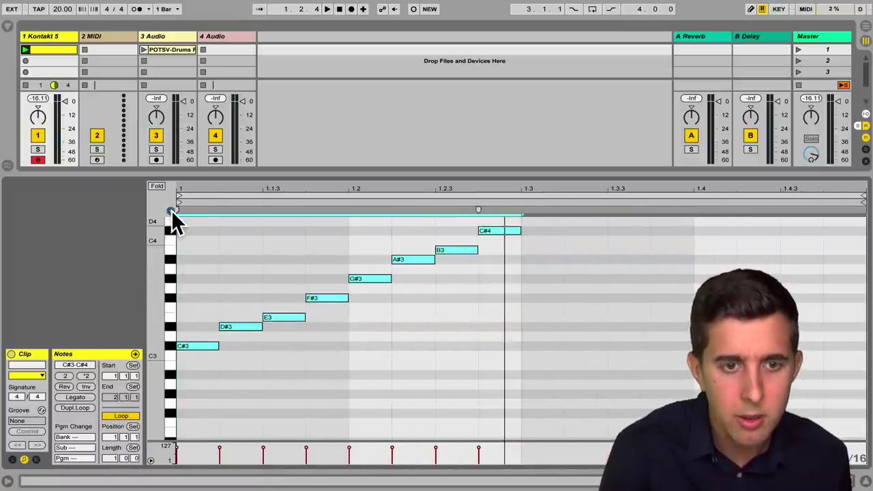
{"action": "left_click", "coordinate": [171, 210]}
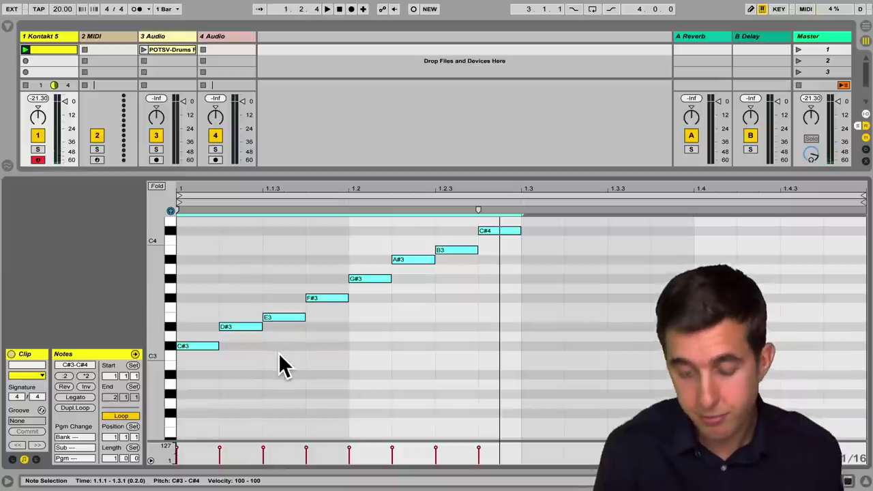
Replace the notes with the C minor scale in consecutive sixteenths (C3, D3, D#3, F3, G3, G#3, A#3, C4) and play it back.
{"action": "key", "text": "Delete"}
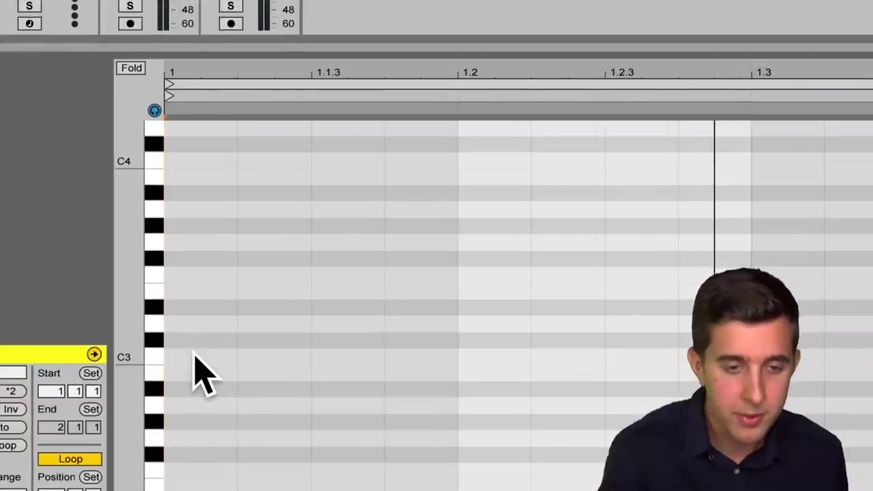
{"action": "key", "text": "b"}
{"action": "left_click", "coordinate": [175, 354]}
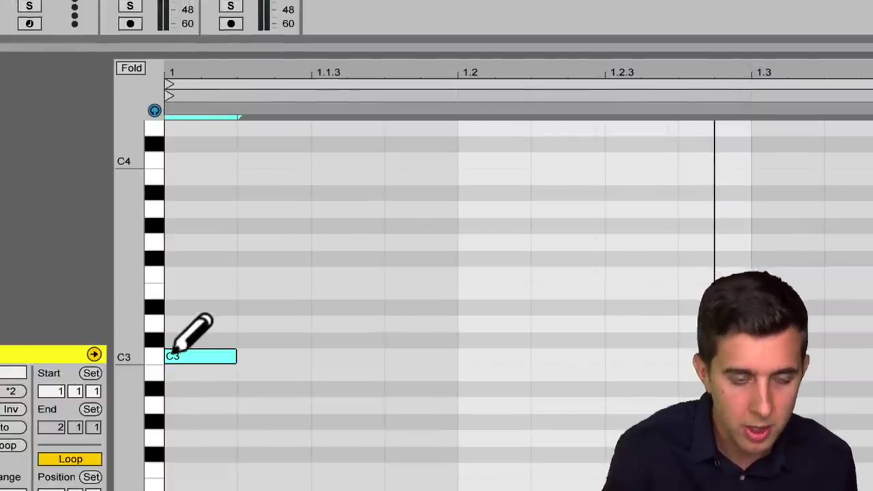
{"action": "left_click", "coordinate": [255, 323]}
{"action": "left_click", "coordinate": [333, 306]}
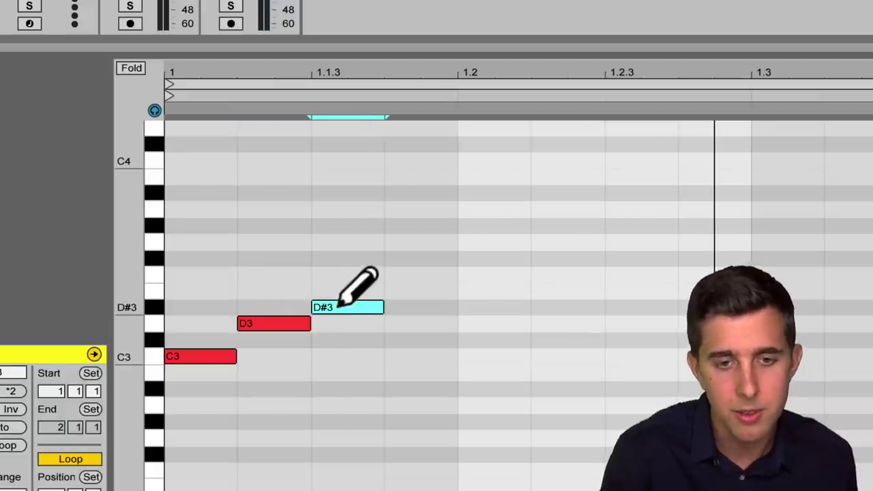
{"action": "left_click", "coordinate": [399, 273]}
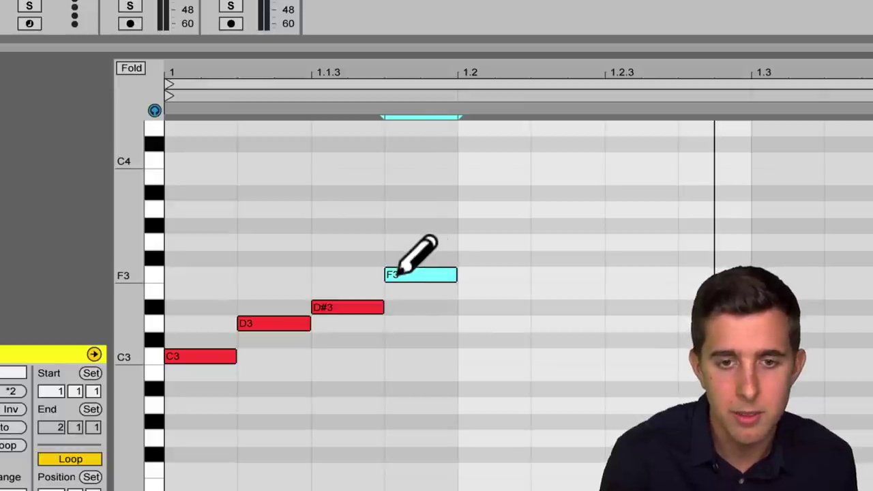
{"action": "left_click", "coordinate": [487, 242]}
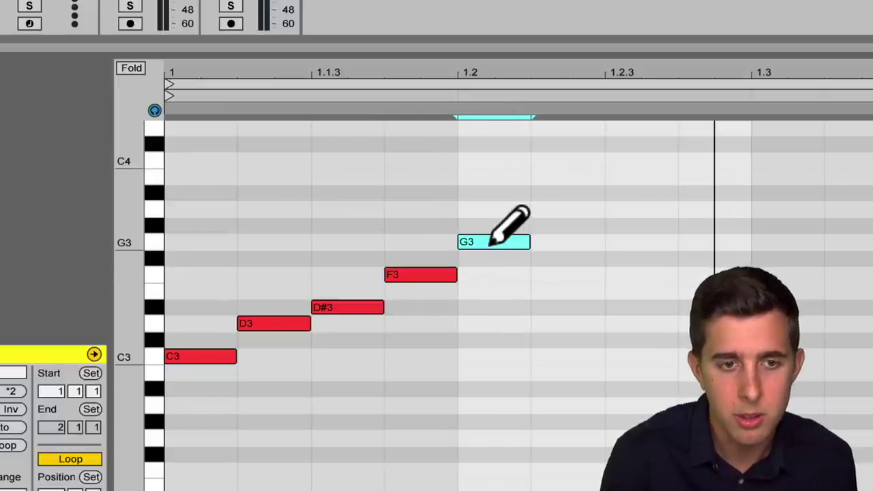
{"action": "left_click", "coordinate": [545, 225]}
{"action": "left_click", "coordinate": [611, 193]}
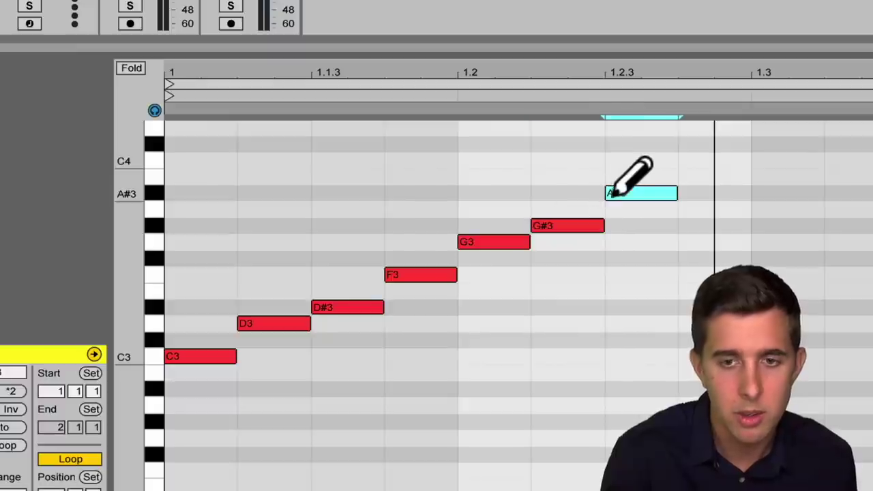
{"action": "left_click", "coordinate": [688, 162]}
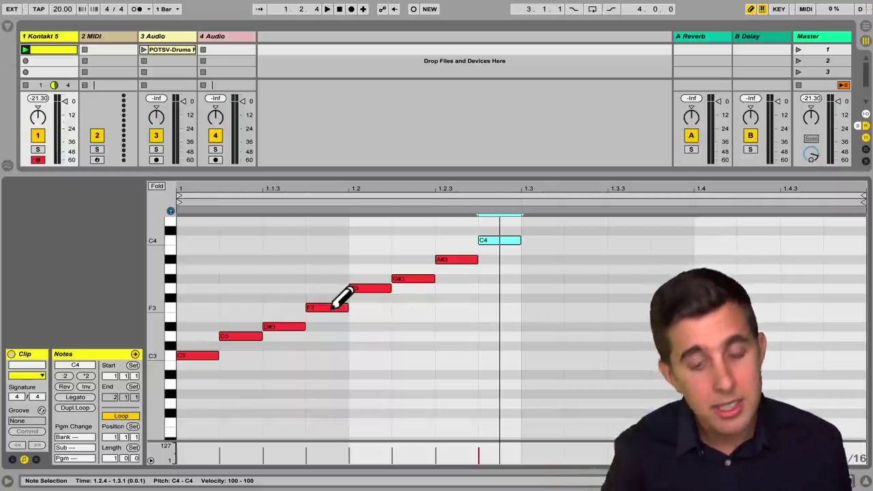
{"action": "key", "text": "space"}
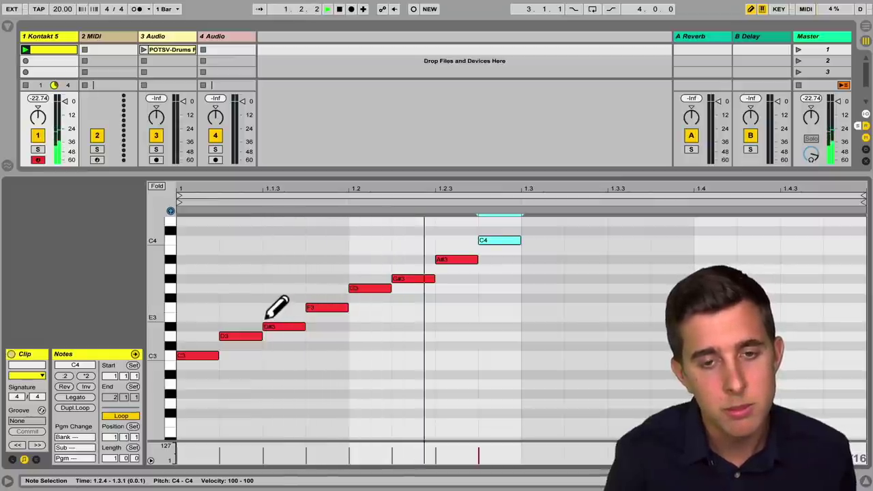
{"action": "key", "text": "space"}
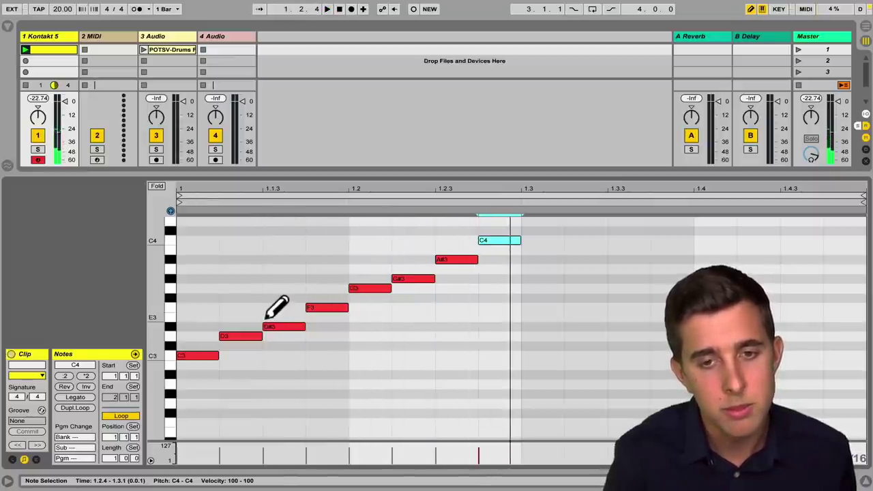
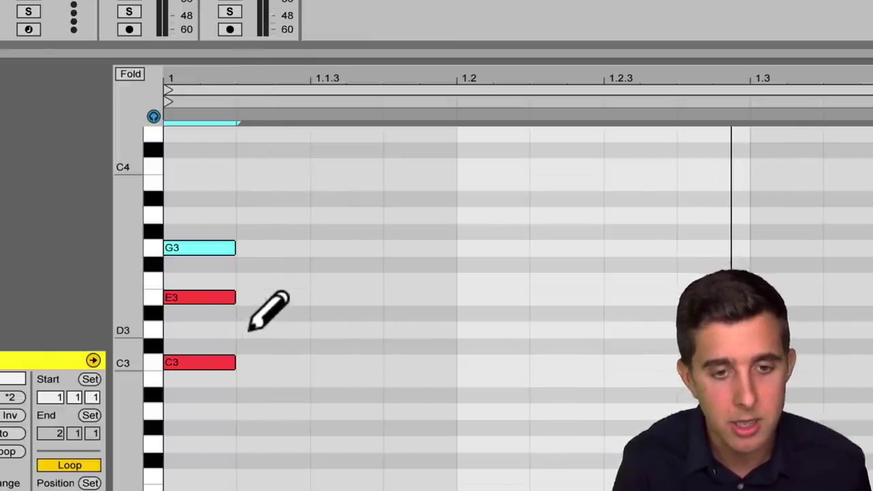
Draw D3, E3, F3, G3, A3, B3 and C4 as consecutive sixteenths after the C major chord.
{"action": "left_click", "coordinate": [249, 329]}
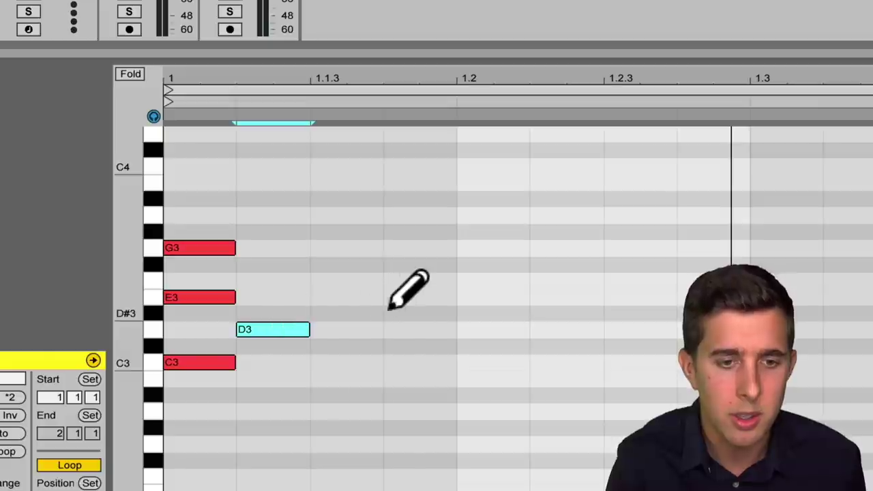
{"action": "left_click", "coordinate": [334, 297]}
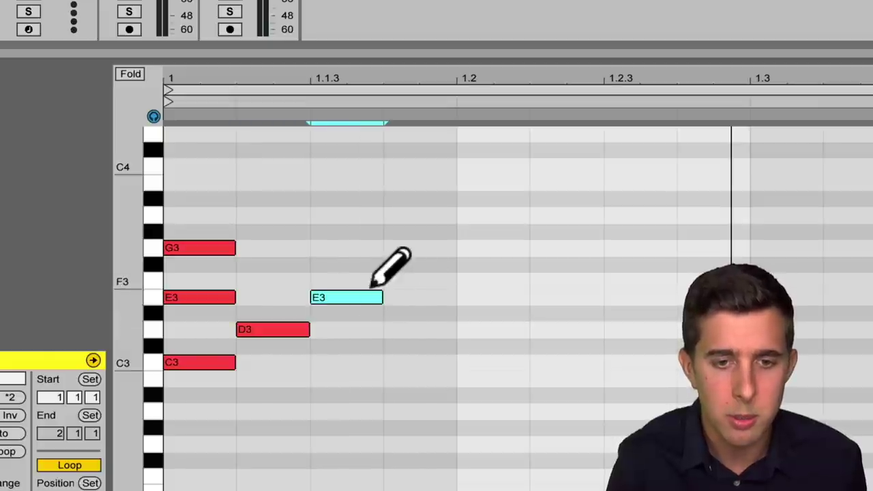
{"action": "left_click", "coordinate": [407, 278]}
{"action": "left_click", "coordinate": [488, 247]}
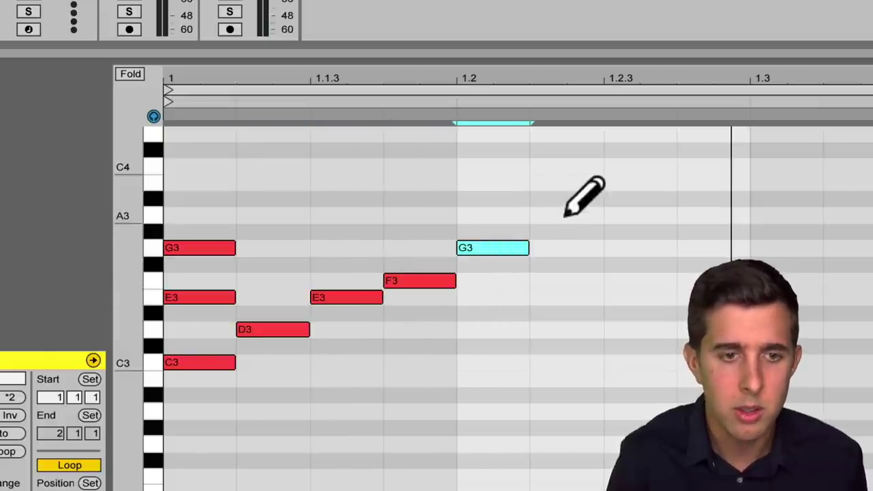
{"action": "left_click", "coordinate": [565, 215]}
{"action": "left_click", "coordinate": [638, 183]}
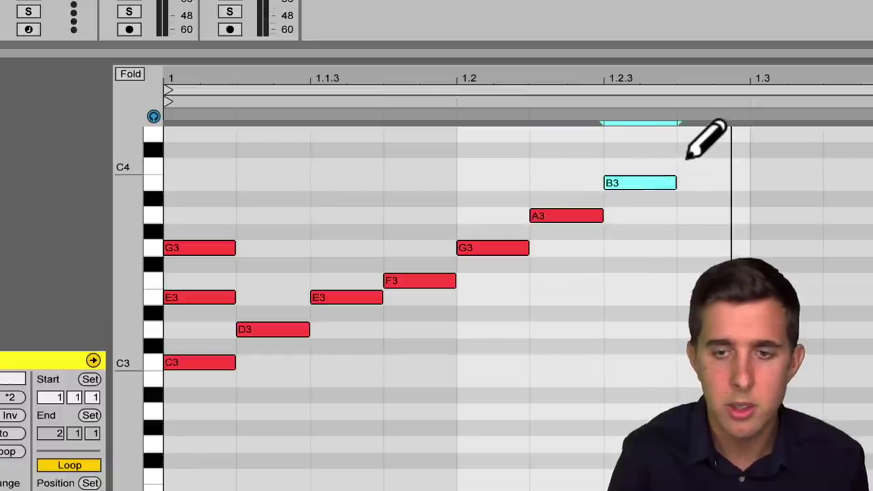
{"action": "left_click", "coordinate": [690, 166]}
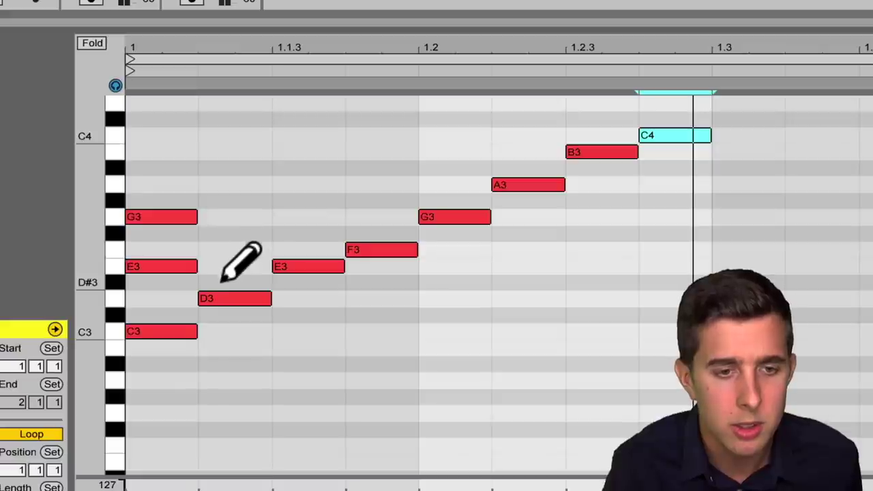
Draw F3 and A3 above D3 in the second sixteenth to form the D minor chord.
{"action": "left_click", "coordinate": [222, 234]}
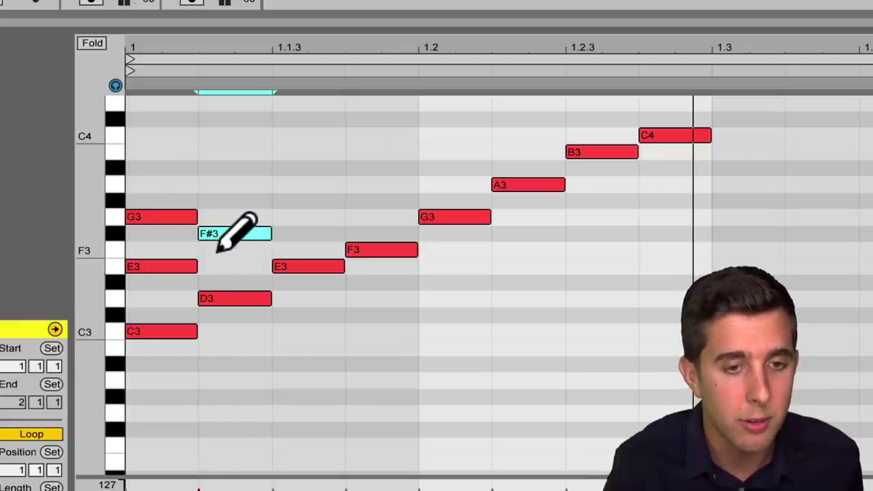
{"action": "key", "text": "ctrl+z"}
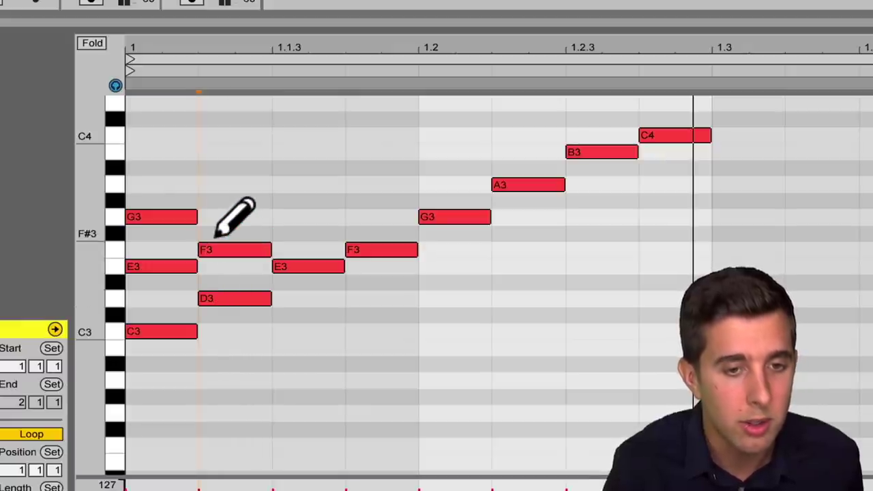
{"action": "left_click", "coordinate": [227, 187]}
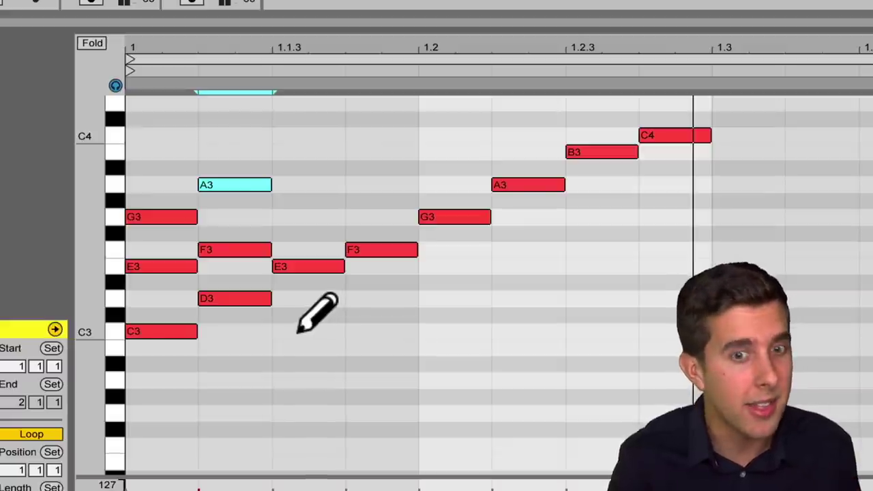
{"action": "mouse_move", "coordinate": [221, 249]}
{"action": "left_mouse_down"}
{"action": "mouse_move", "coordinate": [224, 234]}
{"action": "mouse_move", "coordinate": [219, 249]}
{"action": "left_mouse_up"}
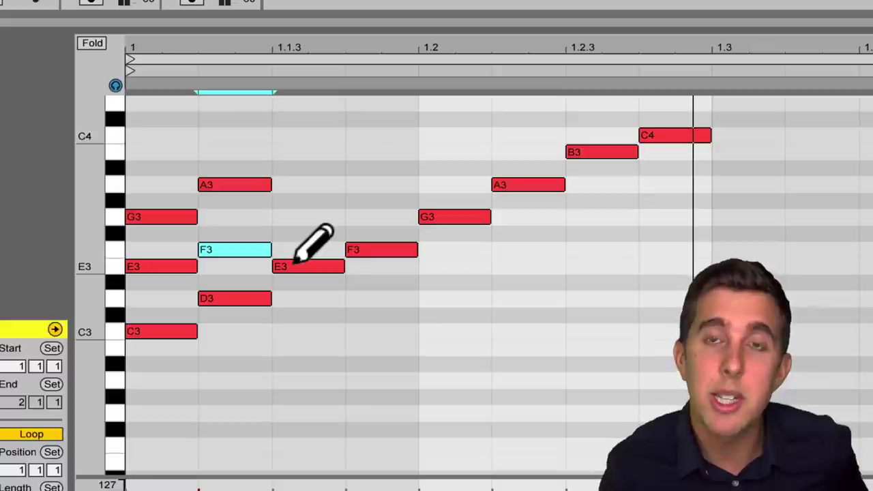
Build chords on the next two scale notes: add G3 and B3 above E3, and A3 and C4 above F3.
{"action": "left_click", "coordinate": [294, 219]}
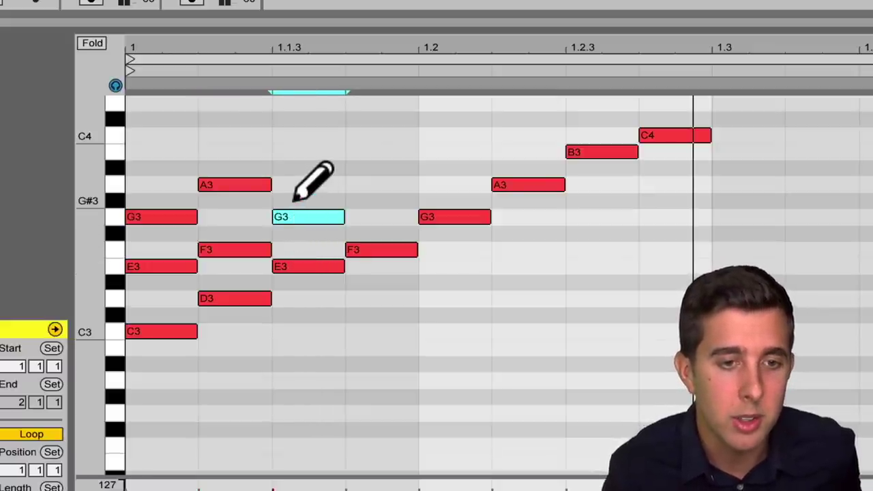
{"action": "left_click", "coordinate": [293, 151]}
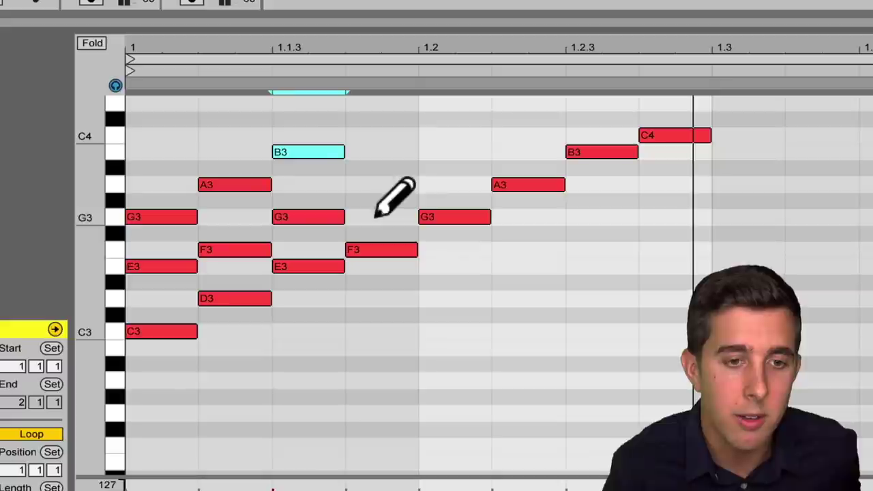
{"action": "left_click", "coordinate": [377, 185]}
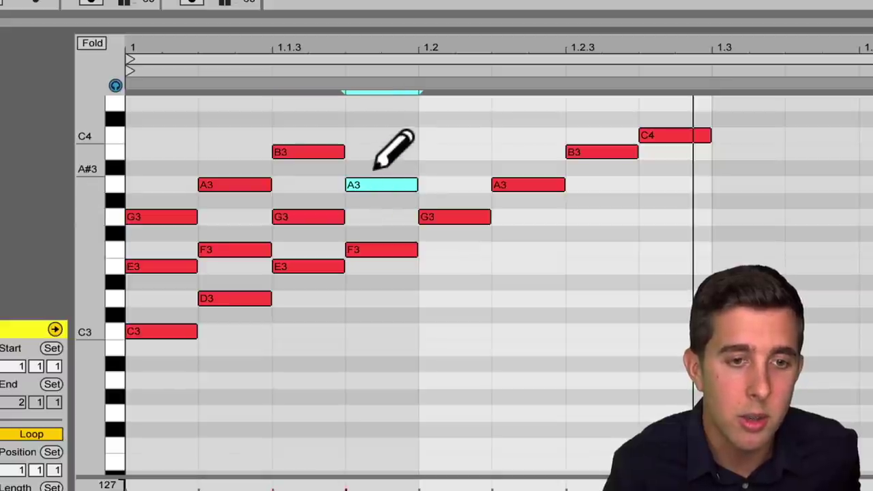
{"action": "left_click", "coordinate": [374, 135]}
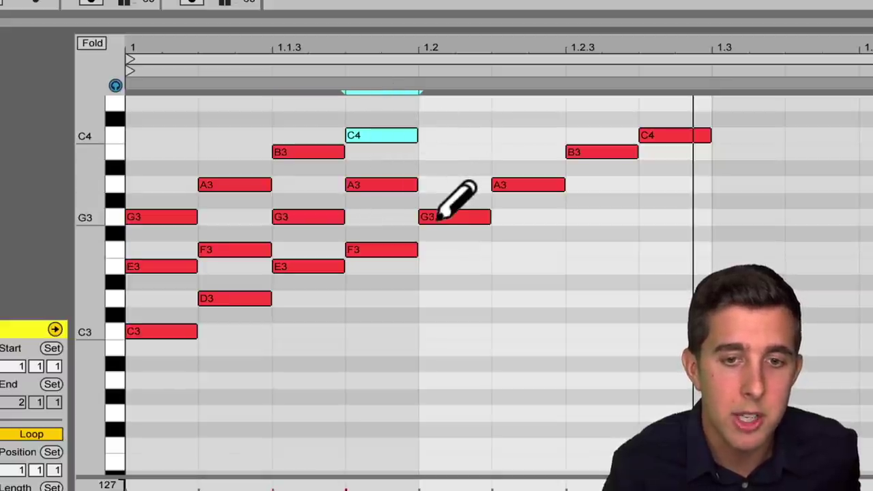
Build chords on the fifth and sixth scale notes: add B3 and D4 above G3, and C4 and E4 above A3.
{"action": "scroll", "coordinate": [441, 216], "scroll_direction": "up", "scroll_amount": 3}
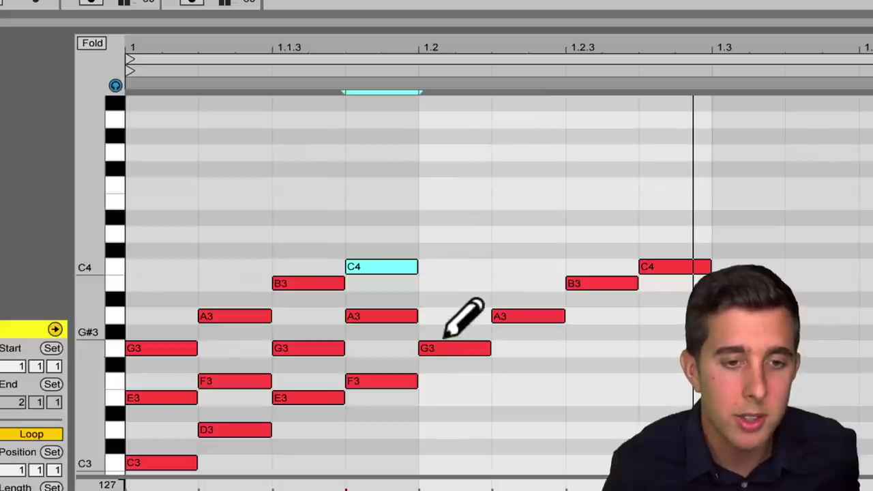
{"action": "left_click", "coordinate": [446, 284]}
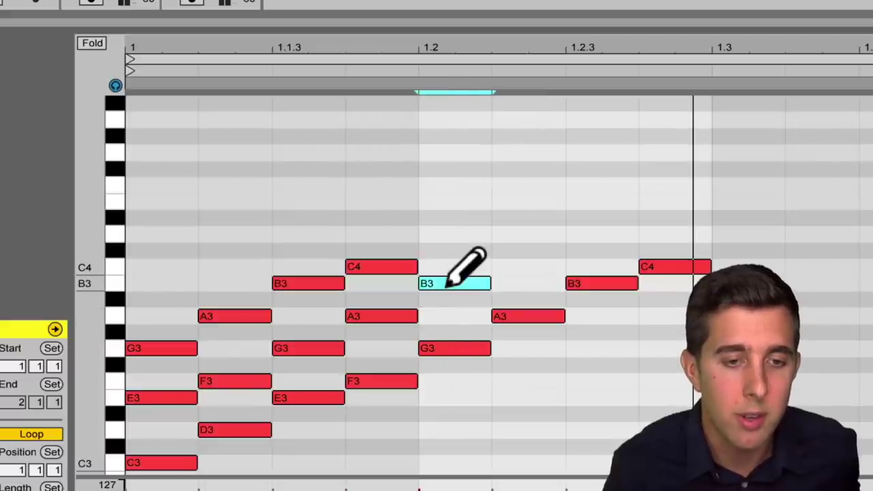
{"action": "left_click", "coordinate": [449, 235]}
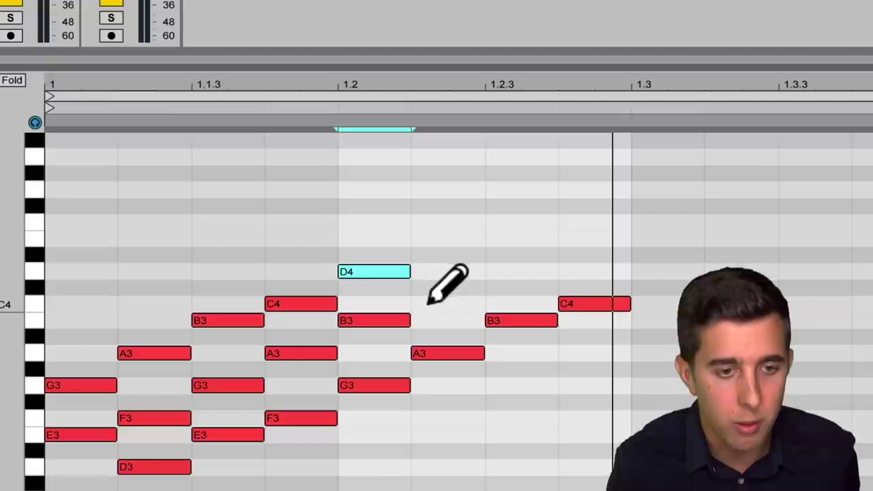
{"action": "left_click", "coordinate": [427, 304]}
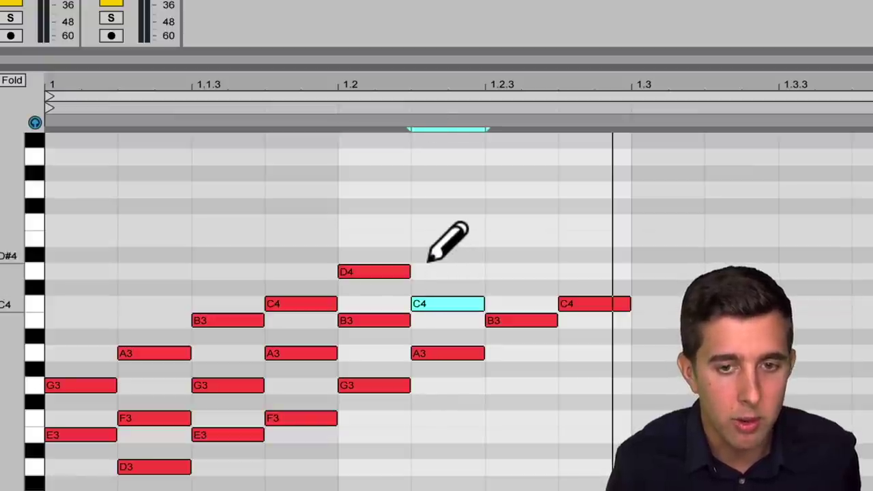
{"action": "left_click", "coordinate": [429, 238]}
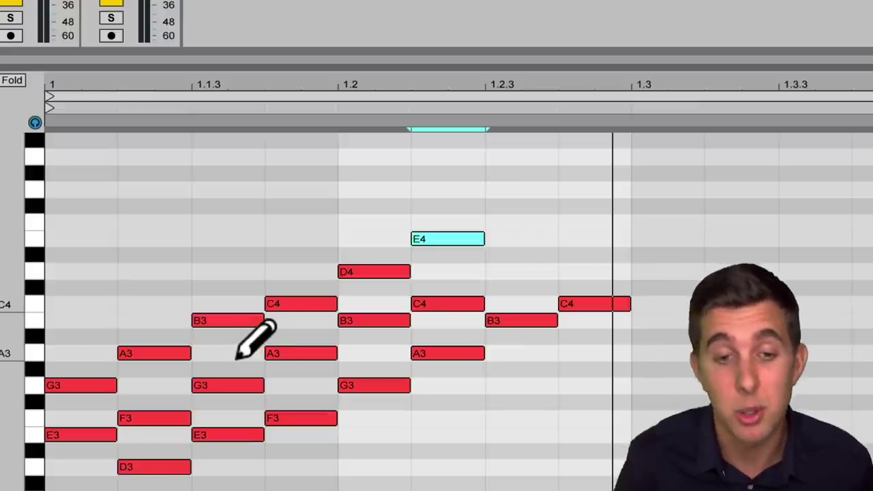
Add D4 and F4 above B3 and E4 and G4 above the last C4, and play back the chords.
{"action": "left_click", "coordinate": [501, 271]}
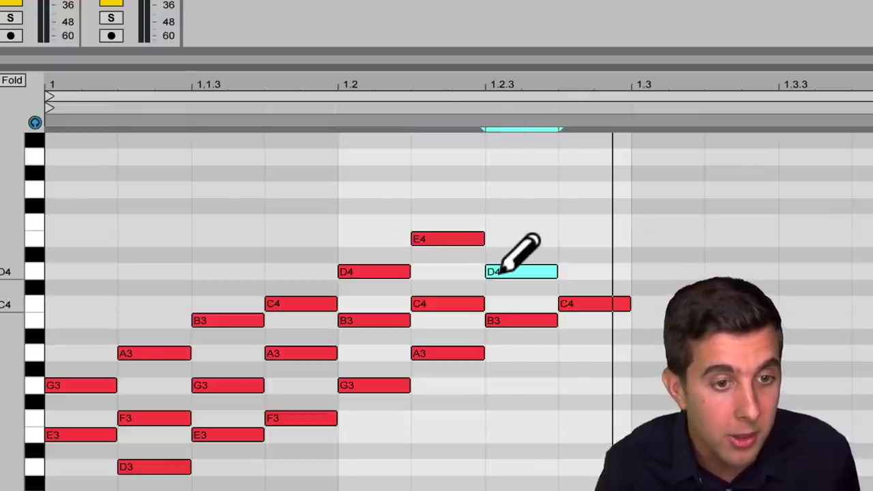
{"action": "left_click", "coordinate": [512, 222]}
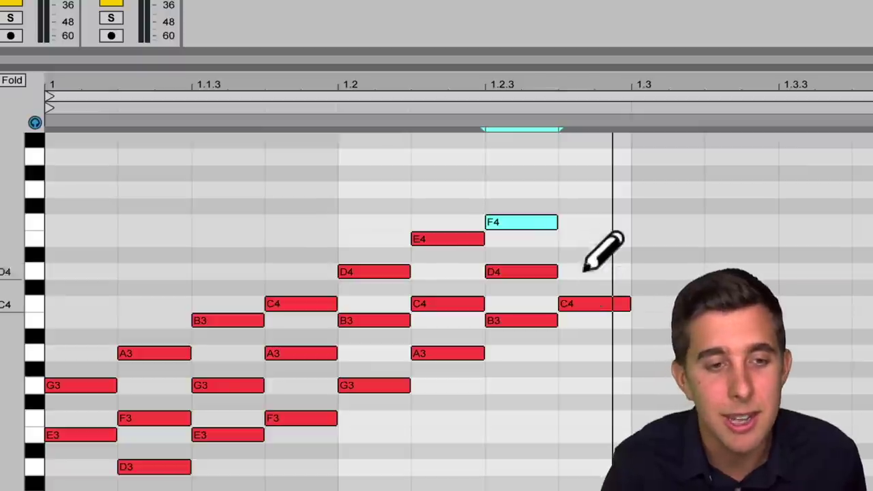
{"action": "left_click", "coordinate": [590, 238]}
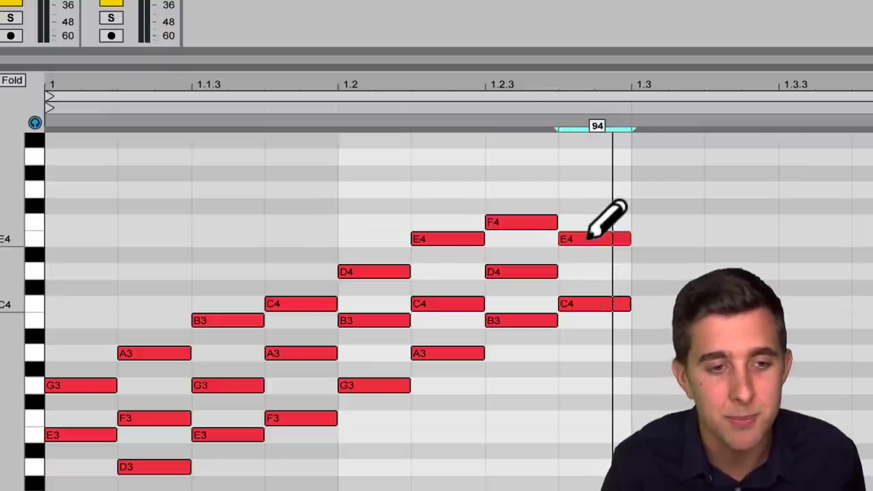
{"action": "left_click", "coordinate": [589, 190]}
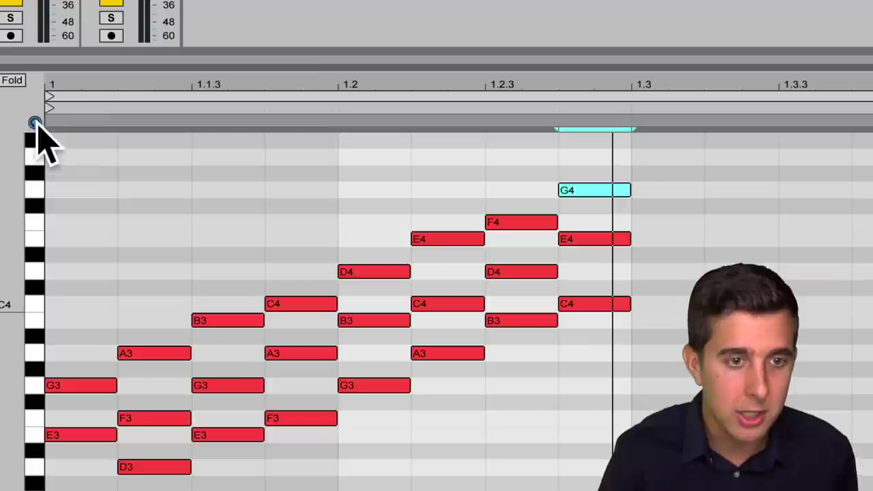
{"action": "key", "text": "space"}
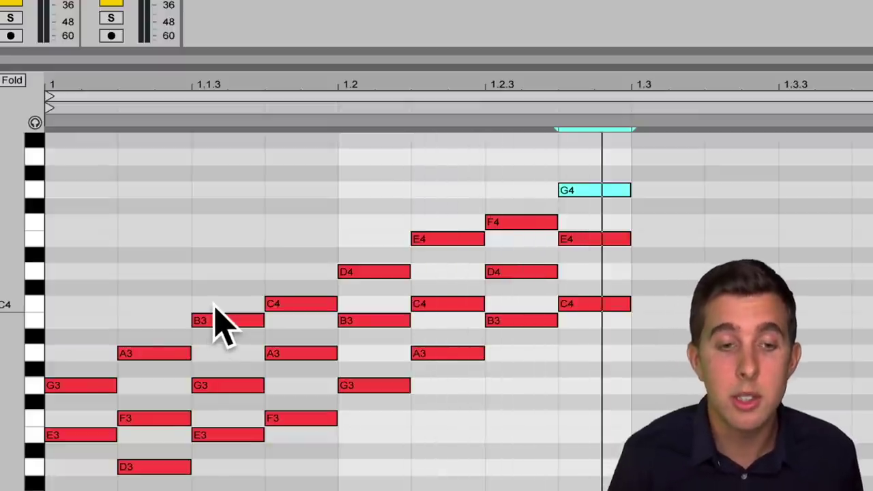
Move the D minor and E minor chords out to 1.3 and the F major chord into the second sixteenth.
{"action": "scroll", "coordinate": [218, 321], "scroll_direction": "down", "scroll_amount": 2}
{"action": "scroll", "coordinate": [218, 321], "scroll_direction": "up", "scroll_amount": 1}
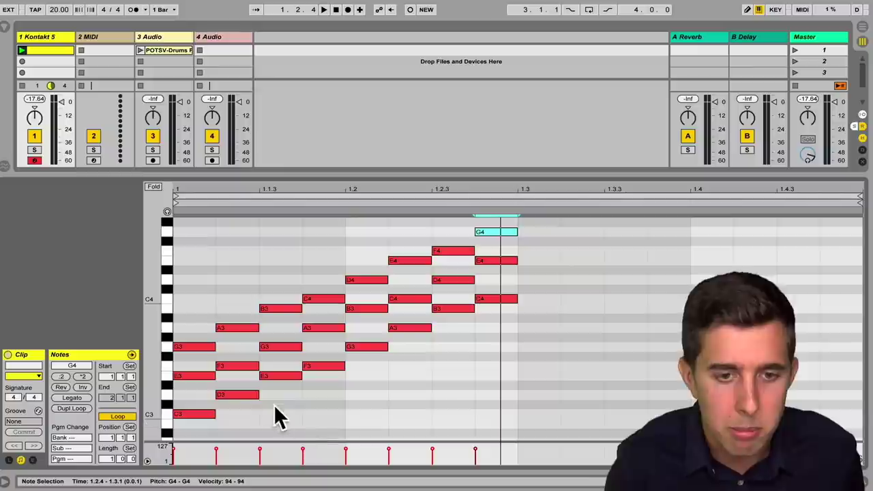
{"action": "left_click", "coordinate": [239, 394]}
{"action": "left_click_drag", "start_coordinate": [266, 296], "coordinate": [303, 297]}
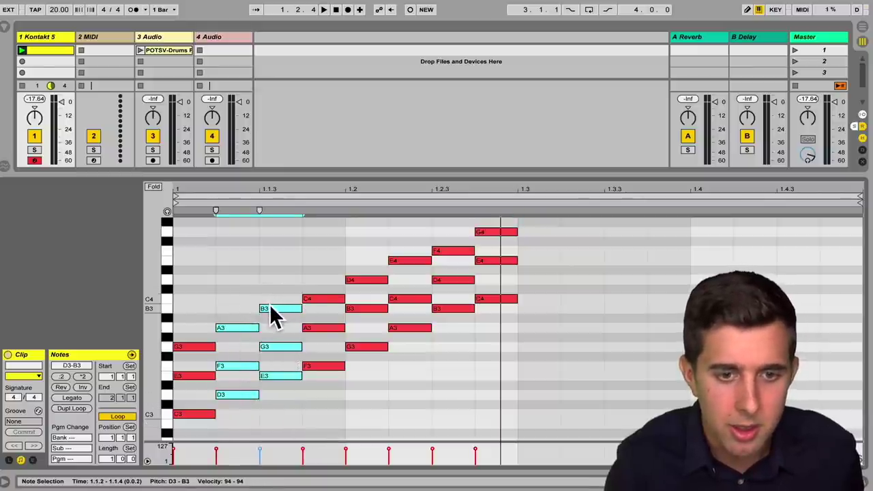
{"action": "left_click_drag", "start_coordinate": [228, 399], "coordinate": [532, 400]}
{"action": "left_click_drag", "start_coordinate": [318, 402], "coordinate": [250, 300]}
Move the A minor chord to the third sixteenth and the G major chord to the fourth, and play the progression.
{"action": "left_click", "coordinate": [404, 351]}
{"action": "left_click_drag", "start_coordinate": [406, 256], "coordinate": [276, 273]}
{"action": "left_click", "coordinate": [315, 344]}
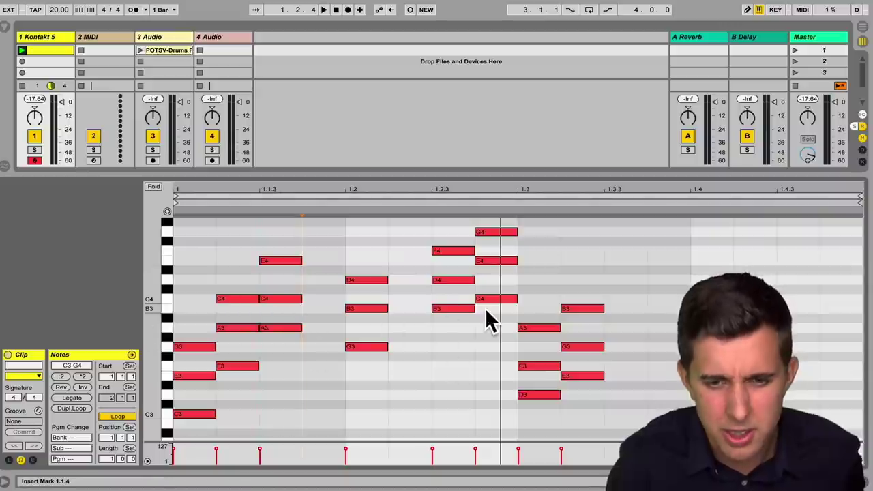
{"action": "left_click", "coordinate": [361, 347]}
{"action": "left_click_drag", "start_coordinate": [365, 279], "coordinate": [327, 280]}
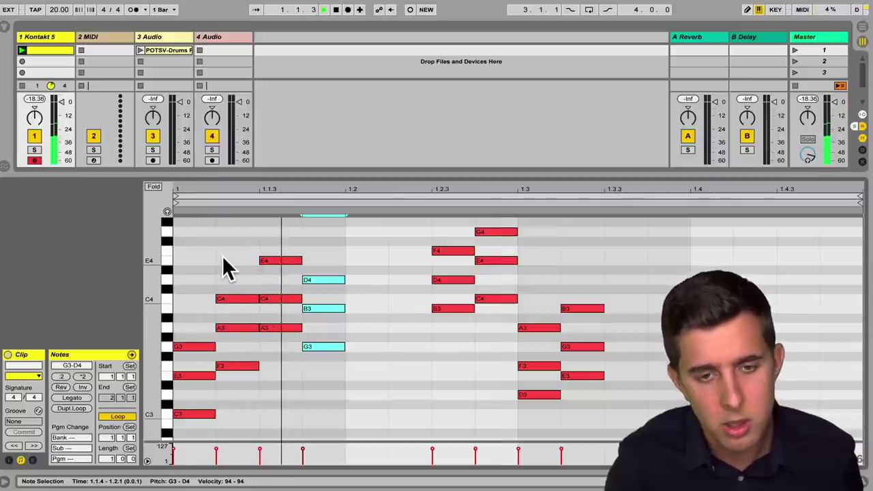
Delete the leftover chords from 1.2.3 onward and duplicate the four-chord progression to 1.2.
{"action": "left_click_drag", "start_coordinate": [401, 224], "coordinate": [589, 406]}
{"action": "key", "text": "Delete"}
{"action": "left_click_drag", "start_coordinate": [360, 423], "coordinate": [208, 307]}
{"action": "left_click_drag", "start_coordinate": [190, 240], "coordinate": [321, 429]}
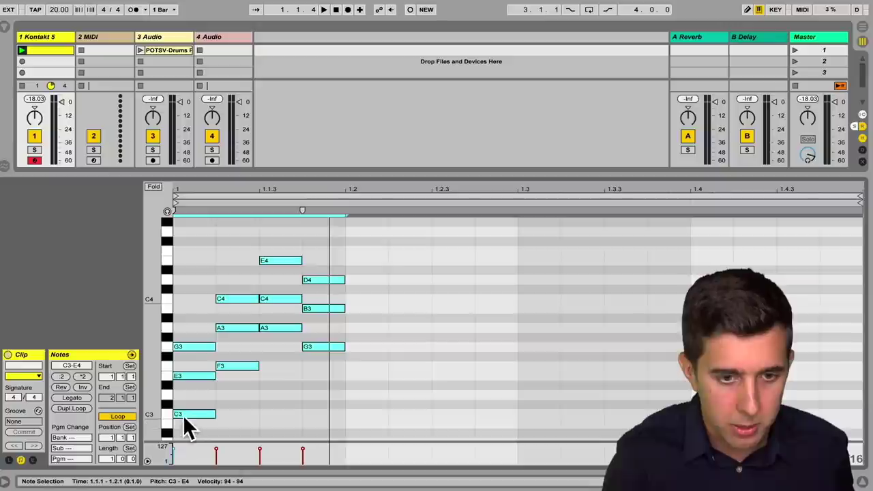
{"action": "left_click_drag", "start_coordinate": [186, 413], "coordinate": [361, 411]}
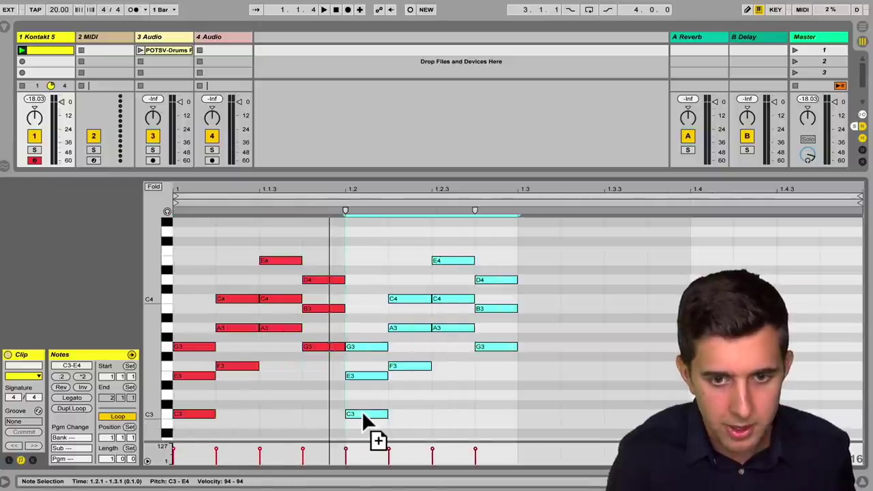
{"action": "left_click", "coordinate": [429, 416]}
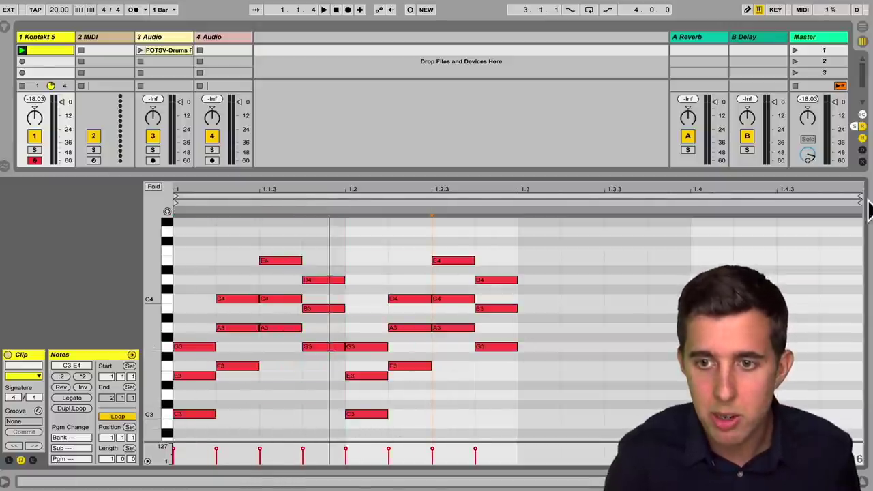
Shorten the clip loop to end at 1.3 and play the looped progression.
{"action": "mouse_move", "coordinate": [853, 198]}
{"action": "left_mouse_down"}
{"action": "mouse_move", "coordinate": [559, 198]}
{"action": "mouse_move", "coordinate": [519, 212]}
{"action": "left_mouse_up"}
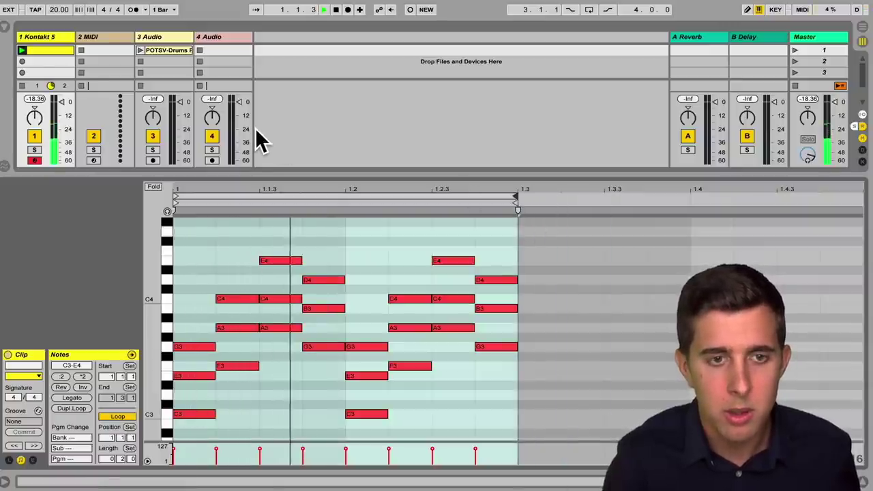
{"action": "left_click", "coordinate": [430, 188]}
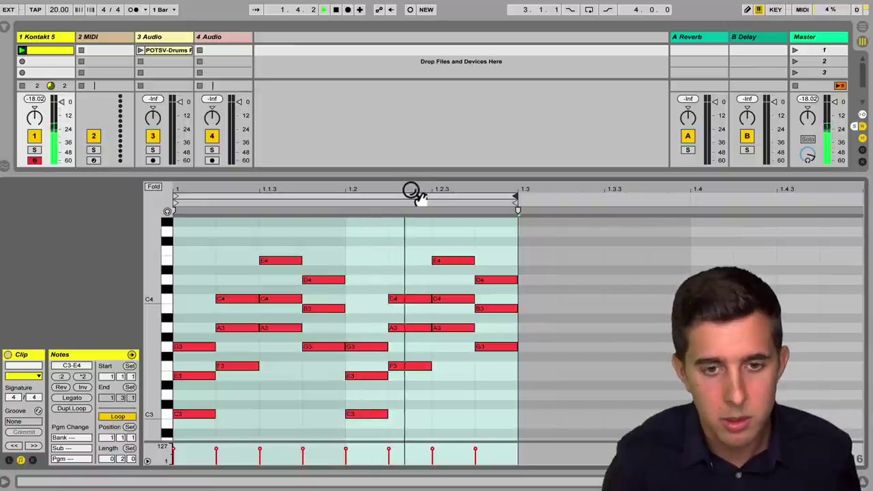
{"action": "key", "text": "space"}
Move the duplicated four chords from 1.2 to 1.3, outside the loop.
{"action": "left_click", "coordinate": [494, 394]}
{"action": "left_click_drag", "start_coordinate": [536, 424], "coordinate": [192, 264]}
{"action": "left_click", "coordinate": [233, 389]}
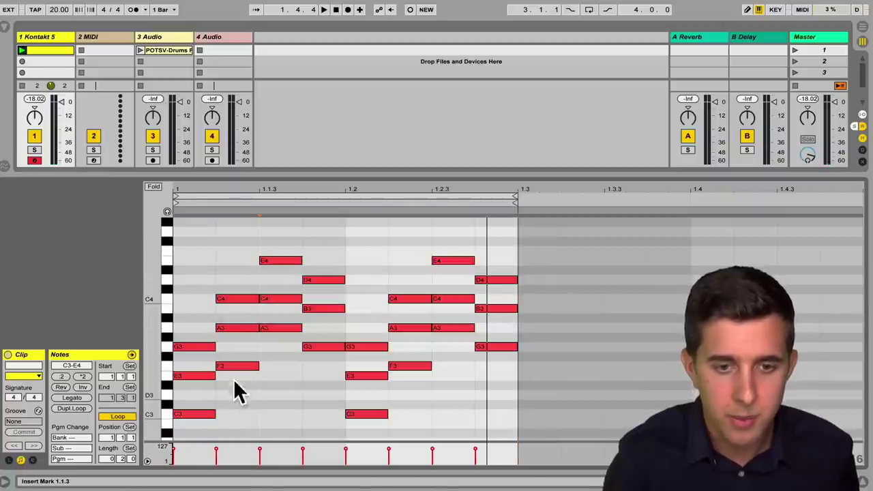
{"action": "left_click_drag", "start_coordinate": [362, 428], "coordinate": [493, 263]}
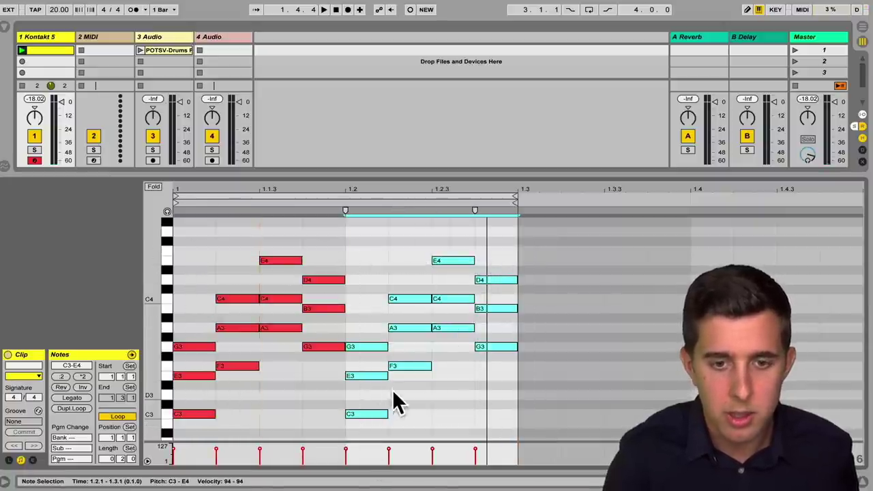
{"action": "left_click_drag", "start_coordinate": [368, 419], "coordinate": [527, 413]}
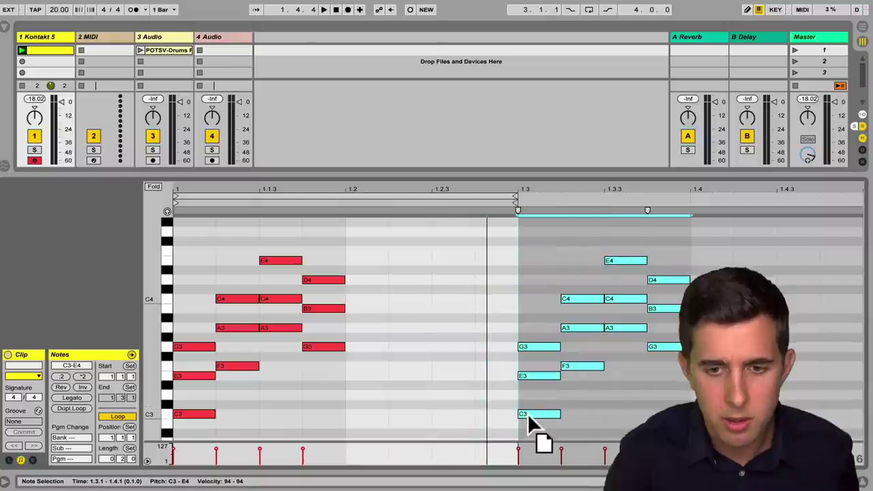
Spread out the first progression: F major to 1.1.3, A minor to 1.2 and G major to 1.2.4.
{"action": "left_click", "coordinate": [474, 424]}
{"action": "left_click_drag", "start_coordinate": [265, 378], "coordinate": [367, 260]}
{"action": "mouse_move", "coordinate": [224, 413]}
{"action": "left_mouse_down"}
{"action": "mouse_move", "coordinate": [239, 300]}
{"action": "mouse_move", "coordinate": [288, 307]}
{"action": "left_mouse_up"}
{"action": "left_click", "coordinate": [269, 387]}
{"action": "left_click_drag", "start_coordinate": [414, 390], "coordinate": [491, 285]}
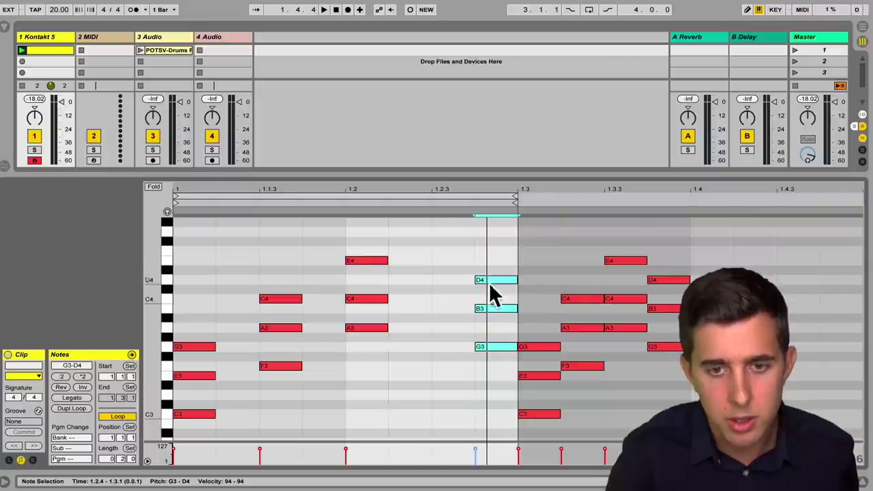
Lengthen the C major and F major chords to two sixteenths and the A minor chord to three sixteenths.
{"action": "left_click", "coordinate": [394, 374]}
{"action": "left_click_drag", "start_coordinate": [451, 409], "coordinate": [205, 254]}
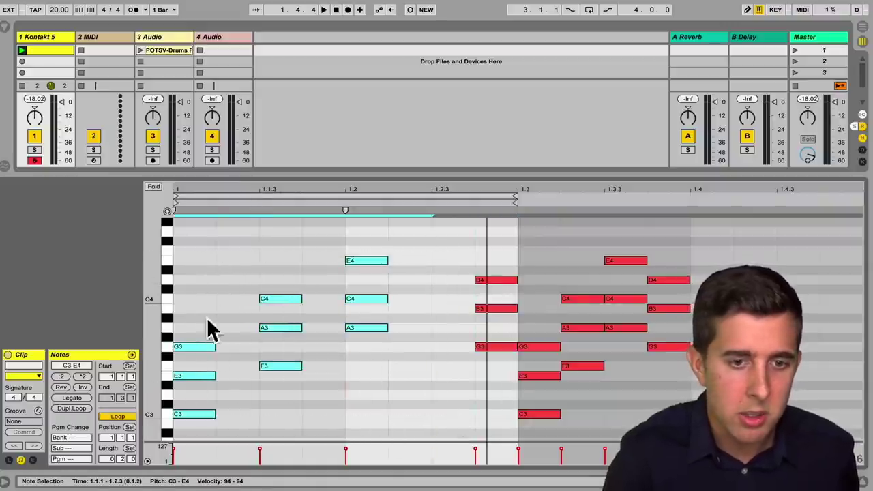
{"action": "left_click_drag", "start_coordinate": [212, 347], "coordinate": [260, 346]}
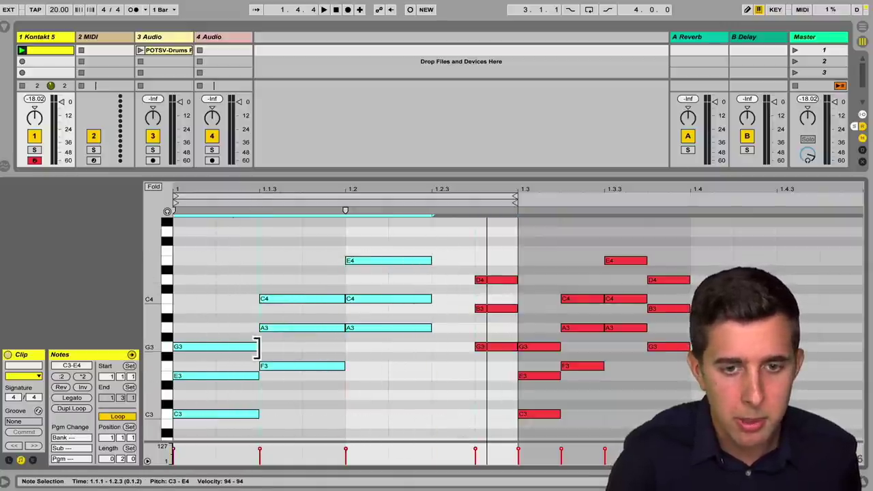
{"action": "left_click", "coordinate": [405, 364]}
{"action": "left_click_drag", "start_coordinate": [432, 354], "coordinate": [454, 260]}
Delete the spare chord copies after 1.3 and play the looped progression.
{"action": "left_click_drag", "start_coordinate": [534, 243], "coordinate": [719, 399]}
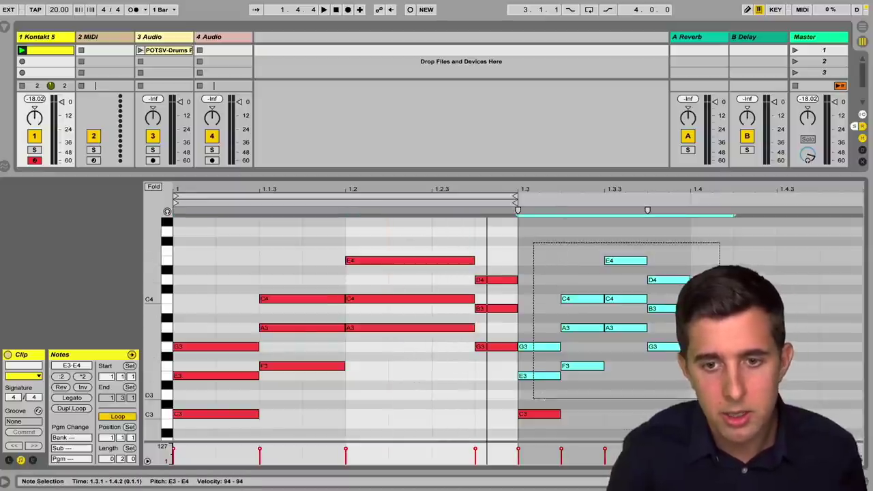
{"action": "key", "text": "Delete"}
{"action": "key", "text": "space"}
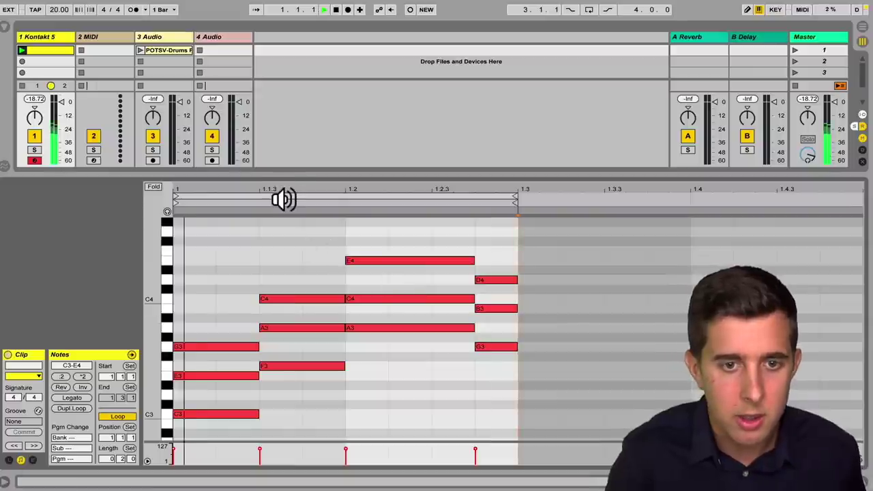
Set the tempo to 111 BPM and launch scene 1 to play the chords with the drum loop.
{"action": "left_click_drag", "start_coordinate": [60, 14], "coordinate": [59, 9]}
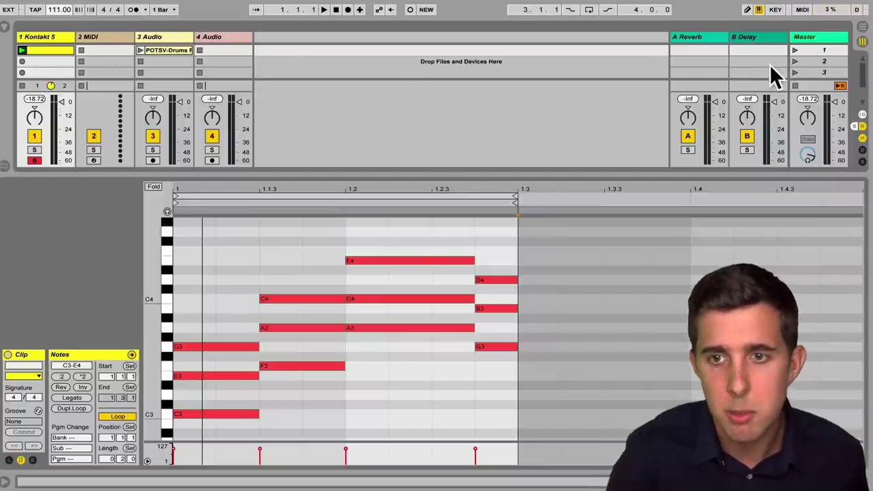
{"action": "left_click", "coordinate": [795, 49]}
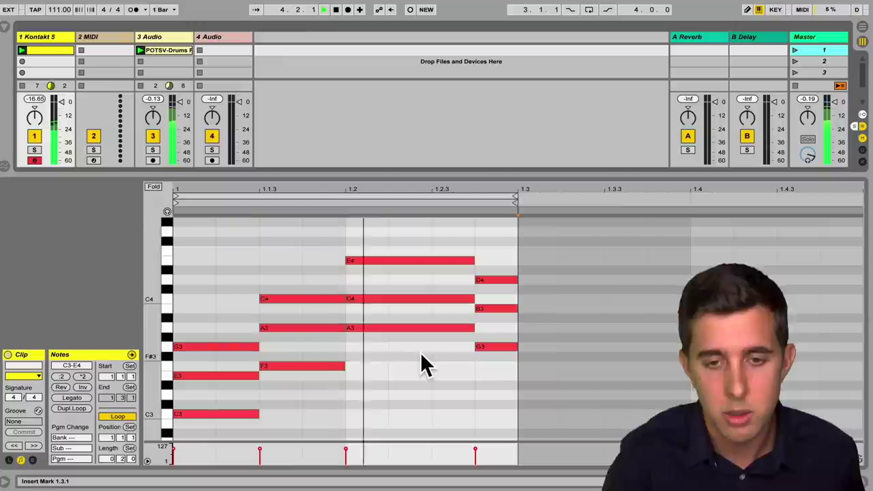
Extend the loop to one bar, copy G major chords to 1.3.2, 1.3.3 and 1.4 and F major to 1.4.3, and play it.
{"action": "left_click_drag", "start_coordinate": [517, 198], "coordinate": [858, 204]}
{"action": "mouse_move", "coordinate": [499, 377]}
{"action": "left_mouse_down"}
{"action": "mouse_move", "coordinate": [501, 273]}
{"action": "mouse_move", "coordinate": [704, 286]}
{"action": "left_mouse_up"}
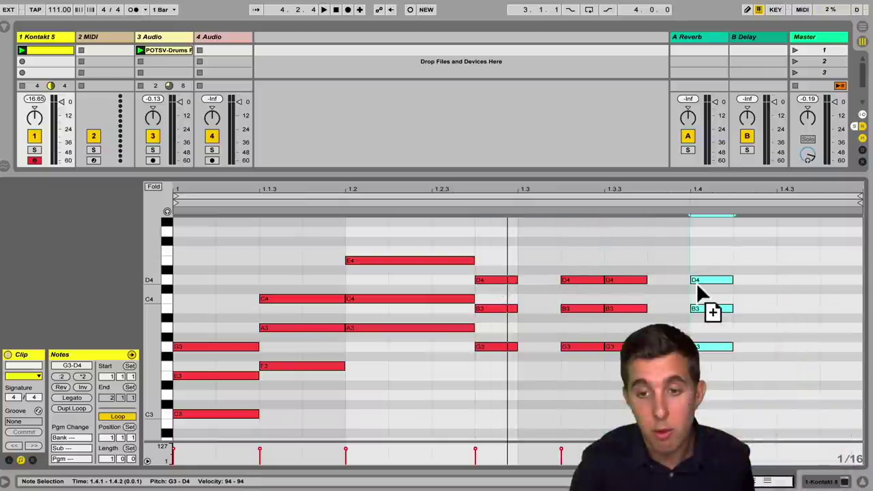
{"action": "left_click", "coordinate": [379, 428]}
{"action": "left_click_drag", "start_coordinate": [303, 394], "coordinate": [792, 299]}
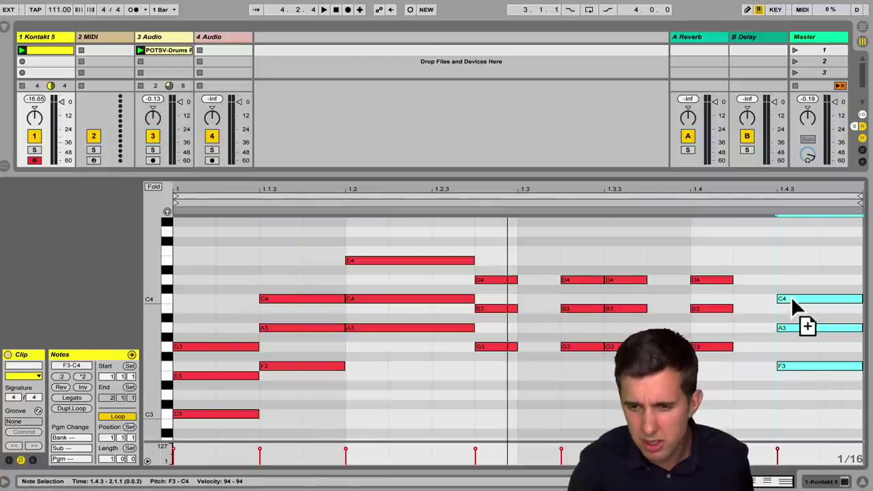
{"action": "left_click", "coordinate": [734, 375]}
{"action": "key", "text": "space"}
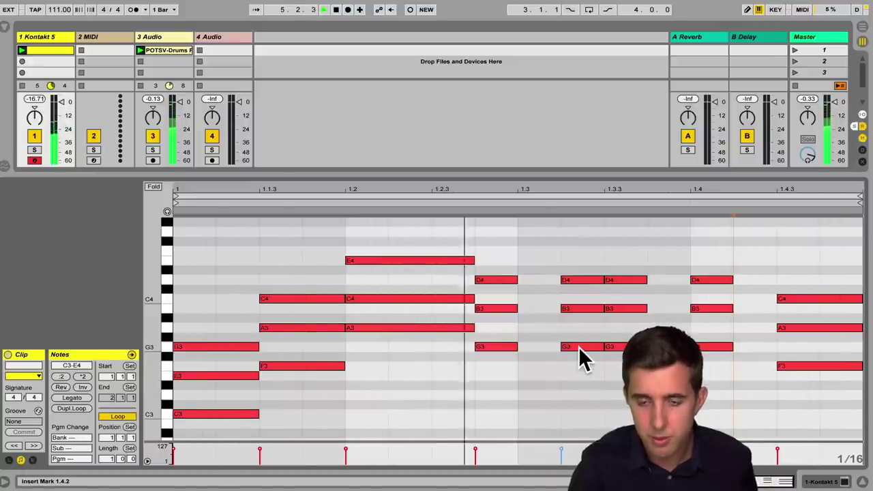
Change the chord at 1.3.2 to F major and the chord at 1.4 to E minor (E3, G3, B3).
{"action": "left_click_drag", "start_coordinate": [578, 346], "coordinate": [574, 302]}
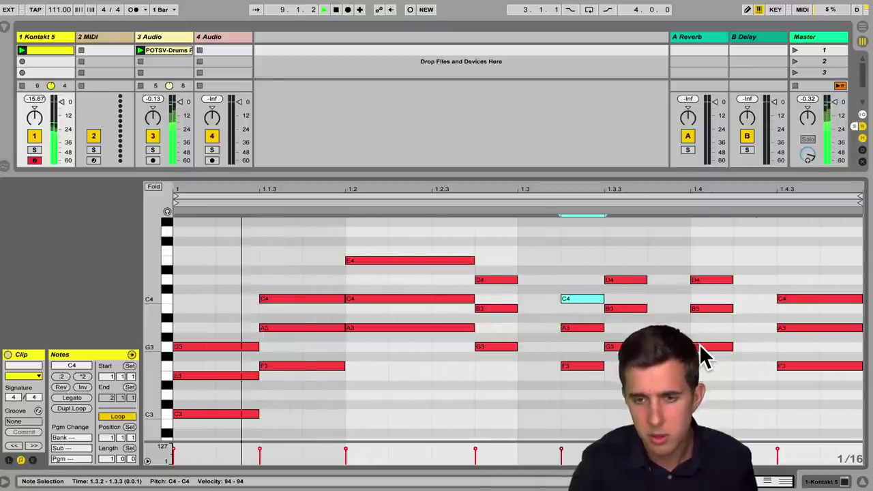
{"action": "left_click_drag", "start_coordinate": [706, 347], "coordinate": [699, 313]}
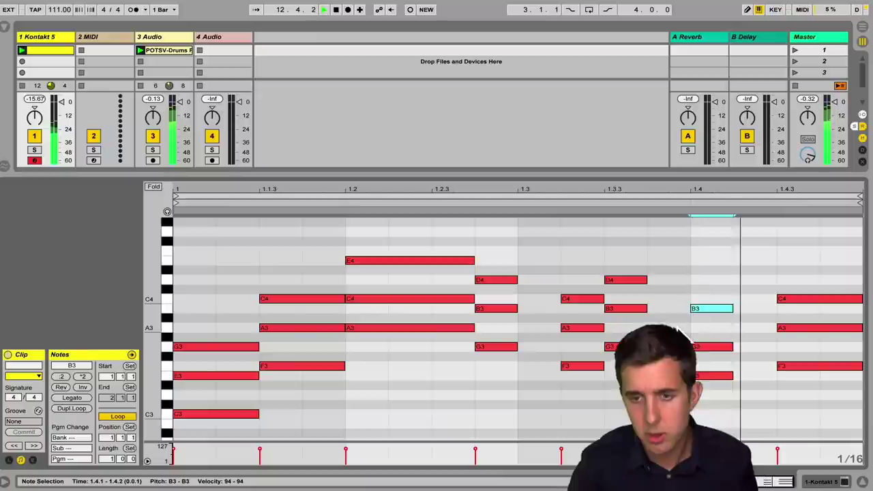
{"action": "left_click", "coordinate": [696, 334]}
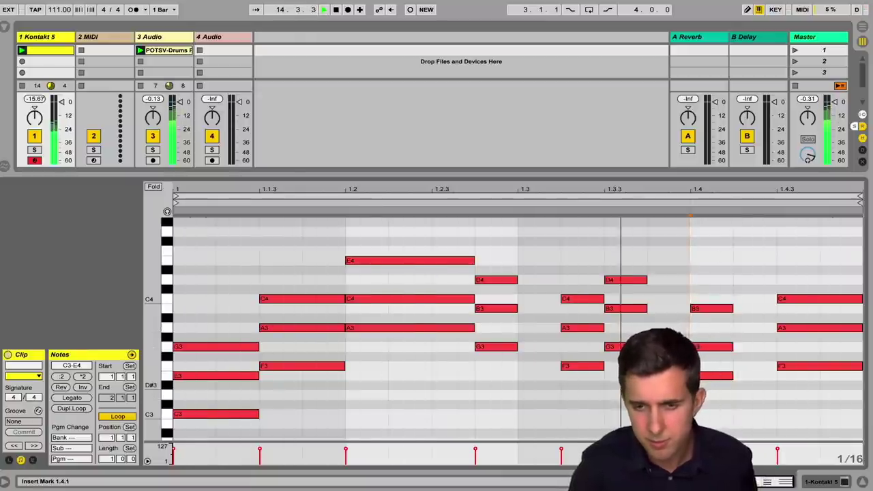
Copy the F major chord from 1.3.2 to 1.4.2, raise the chord at 1.4.3 to G major, and stop playback.
{"action": "left_click_drag", "start_coordinate": [578, 387], "coordinate": [576, 298]}
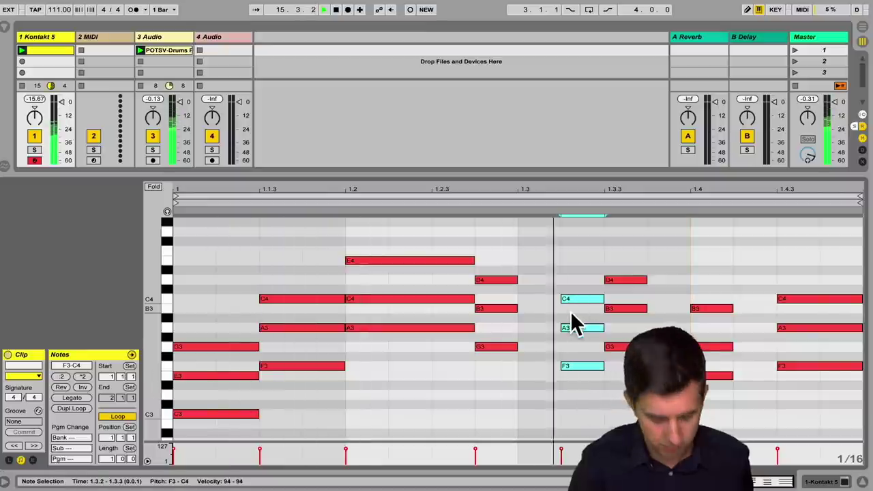
{"action": "left_click_drag", "start_coordinate": [582, 366], "coordinate": [756, 364], "text": "alt"}
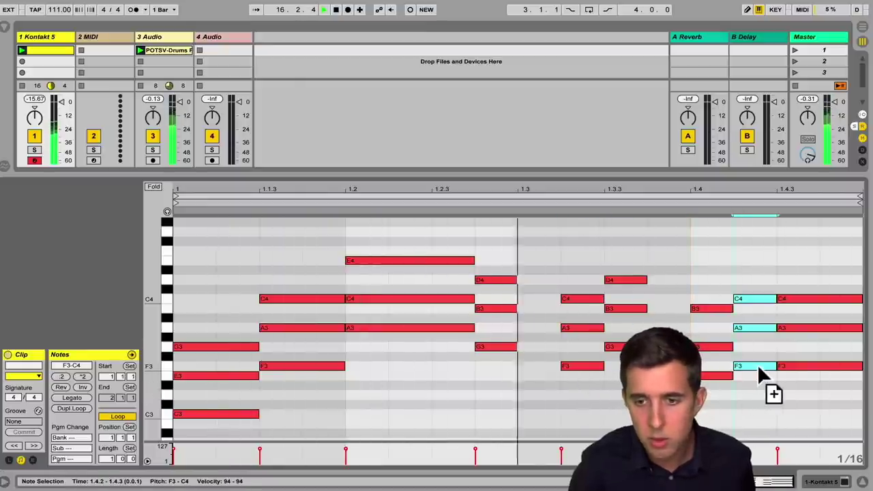
{"action": "left_click_drag", "start_coordinate": [804, 394], "coordinate": [795, 306]}
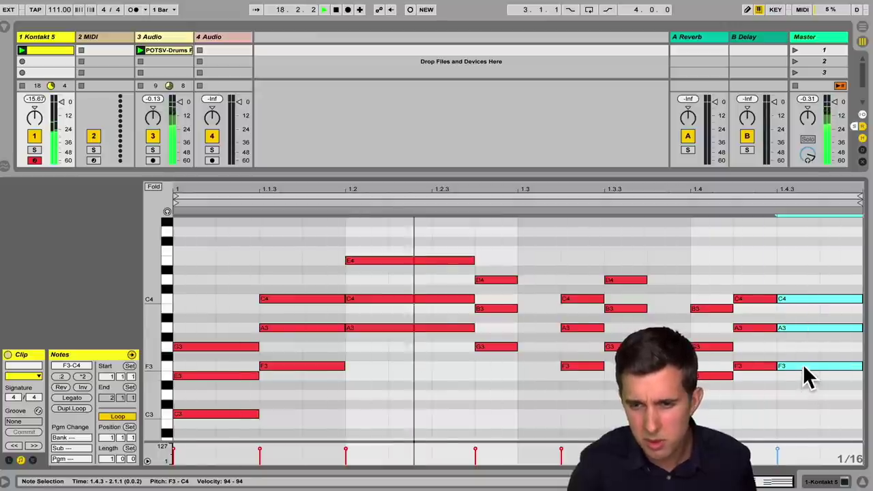
{"action": "key", "text": "Up"}
{"action": "key", "text": "Up"}
{"action": "left_click", "coordinate": [758, 382]}
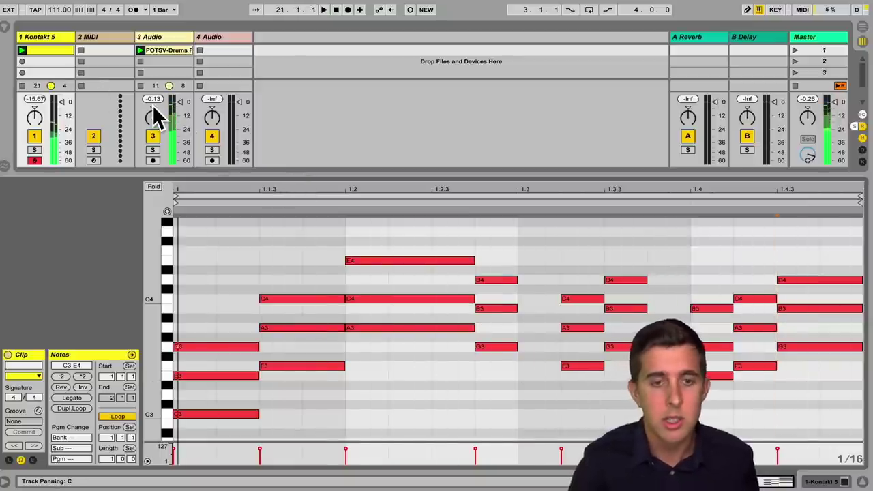
{"action": "key", "text": "space"}
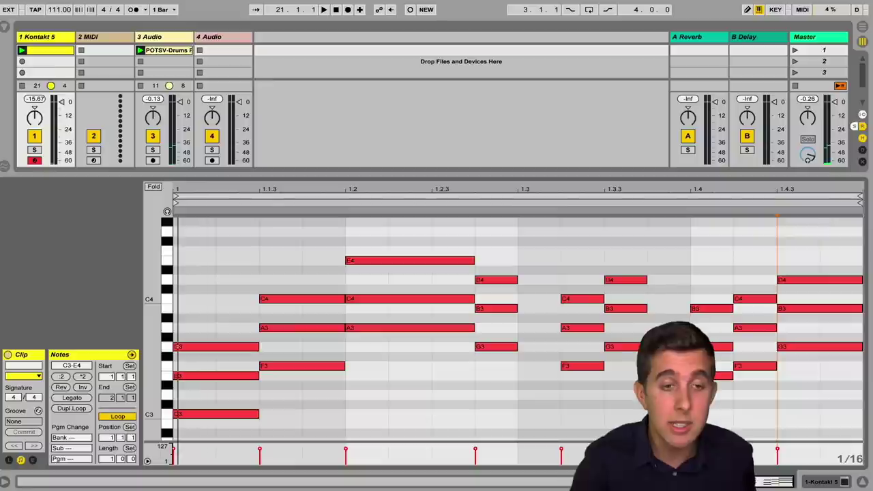
Duplicate the drum and Kontakt clips into scene 2 and colour the copied Kontakt clip blue.
{"action": "left_click", "coordinate": [163, 50]}
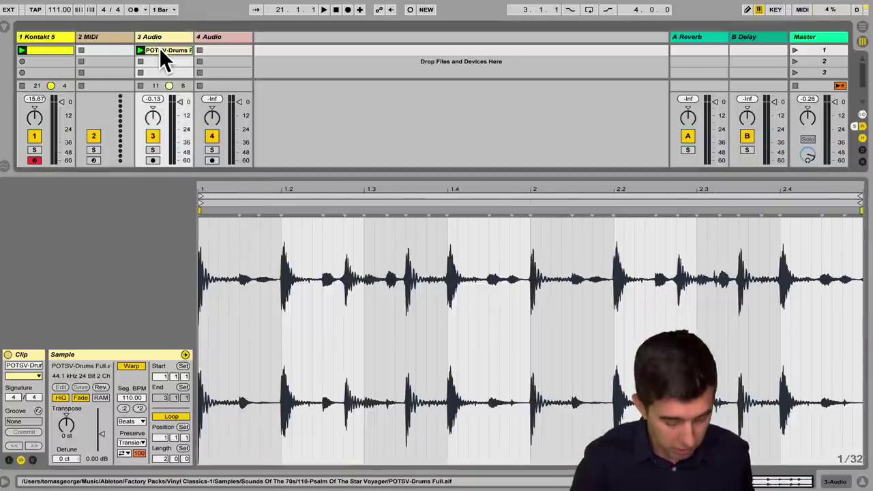
{"action": "left_click_drag", "start_coordinate": [164, 50], "coordinate": [164, 61]}
{"action": "left_click", "coordinate": [42, 50]}
{"action": "left_click_drag", "start_coordinate": [42, 50], "coordinate": [39, 61]}
{"action": "right_click", "coordinate": [41, 61]}
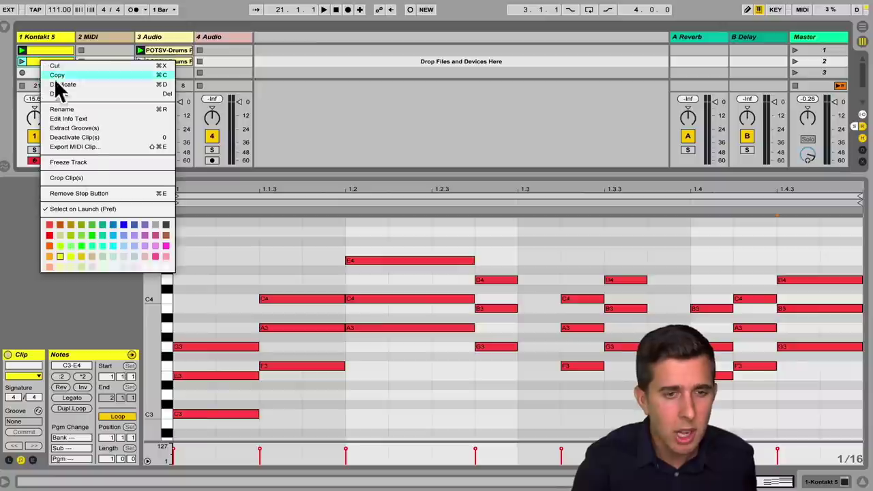
{"action": "left_click", "coordinate": [123, 224]}
In the blue clip, raise the chord at 1.3.2 to G major and lower the chord at 1.3.3 to F major.
{"action": "left_click", "coordinate": [612, 394]}
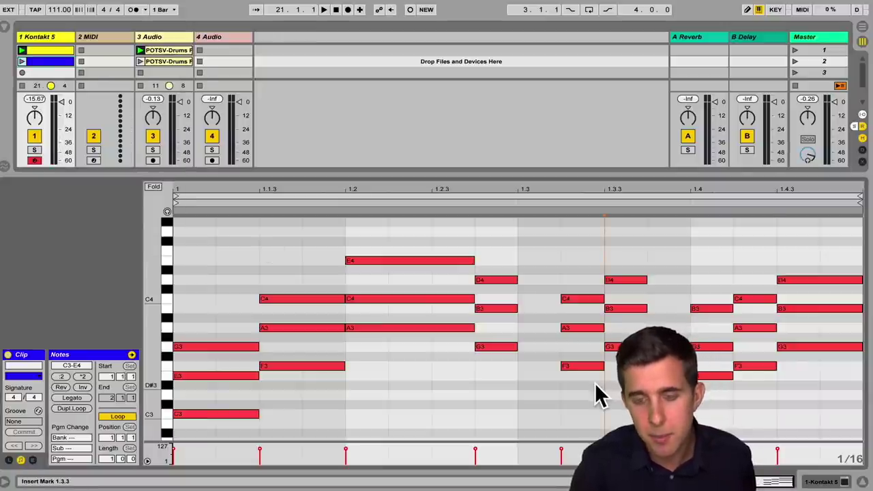
{"action": "left_click_drag", "start_coordinate": [583, 386], "coordinate": [573, 280]}
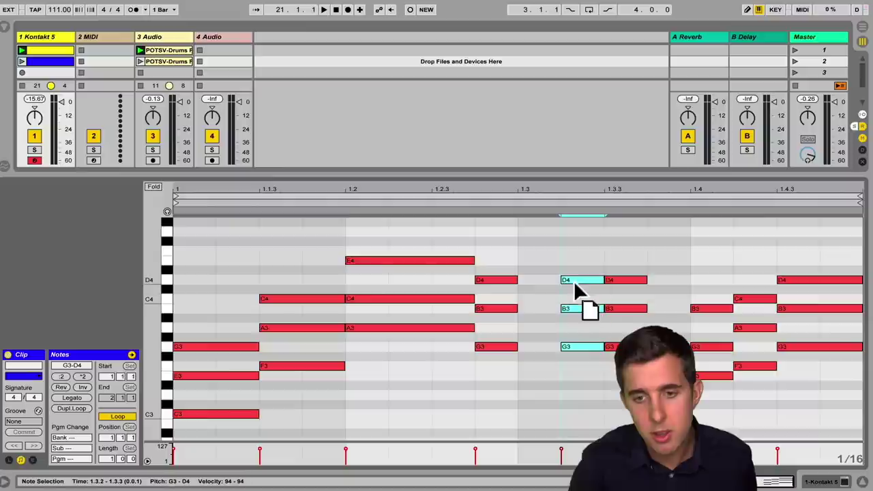
{"action": "left_click", "coordinate": [619, 374]}
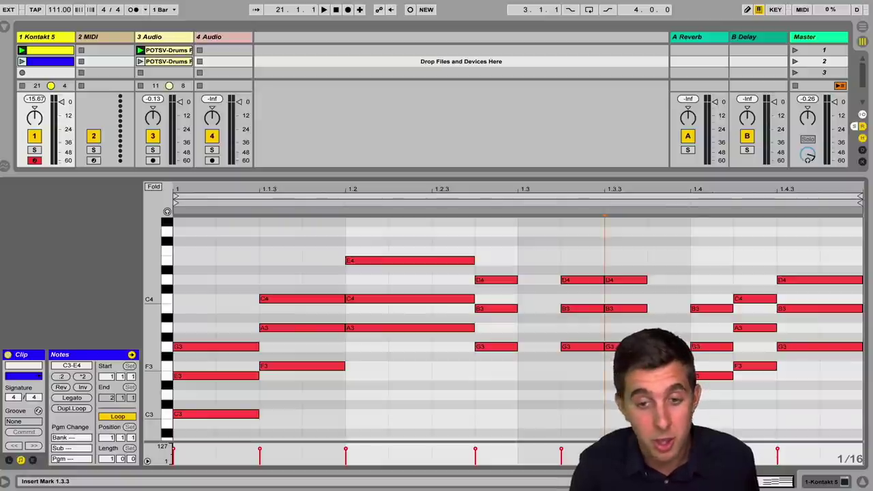
{"action": "left_click_drag", "start_coordinate": [645, 382], "coordinate": [627, 303]}
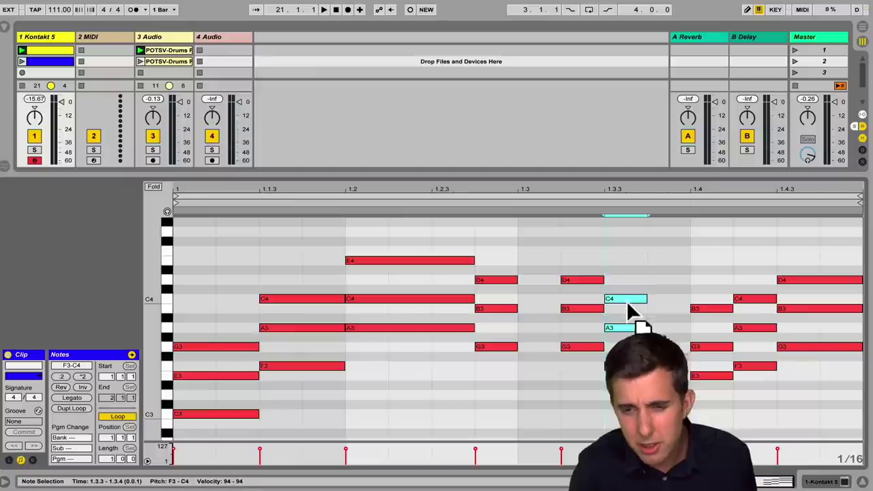
{"action": "left_click", "coordinate": [671, 362]}
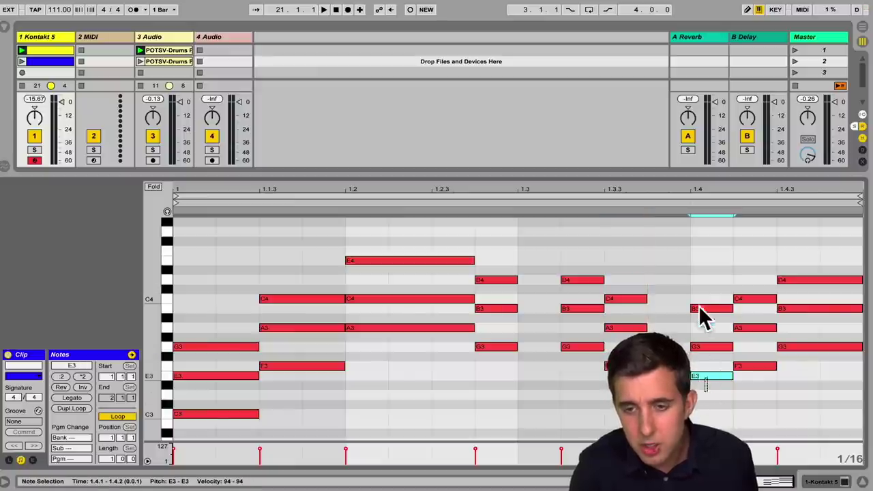
Change the E minor chord at 1.4 to G major with the notes G3, B3 and D4.
{"action": "left_click_drag", "start_coordinate": [710, 311], "coordinate": [706, 281]}
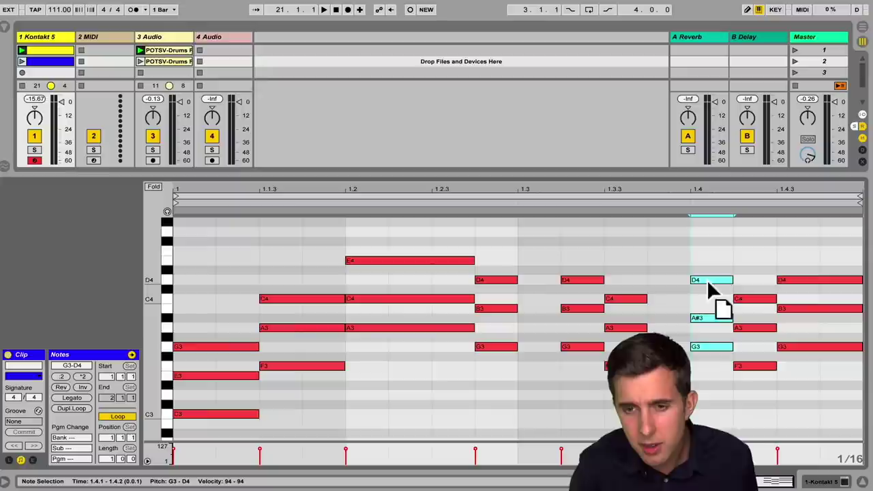
{"action": "left_click", "coordinate": [706, 327]}
{"action": "left_click_drag", "start_coordinate": [705, 316], "coordinate": [705, 307]}
{"action": "left_click", "coordinate": [706, 331]}
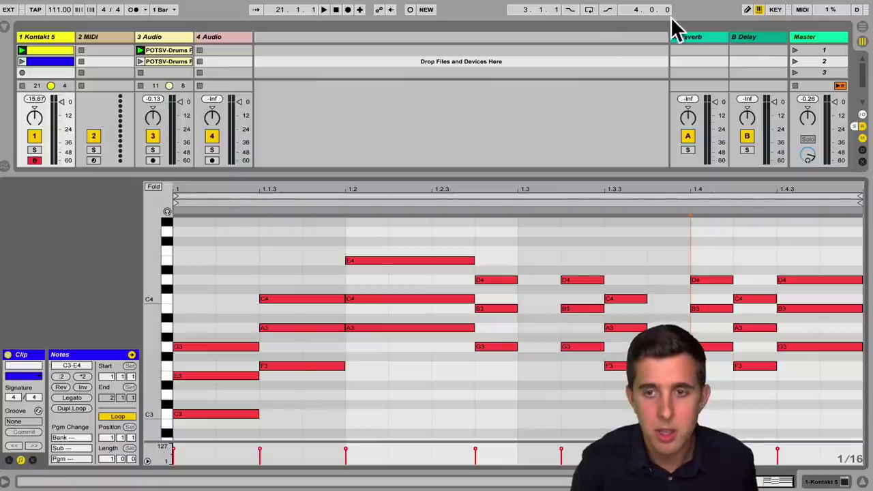
Play scenes 1 and 2 alternately to compare the two chord progressions over the drums.
{"action": "left_click", "coordinate": [793, 50]}
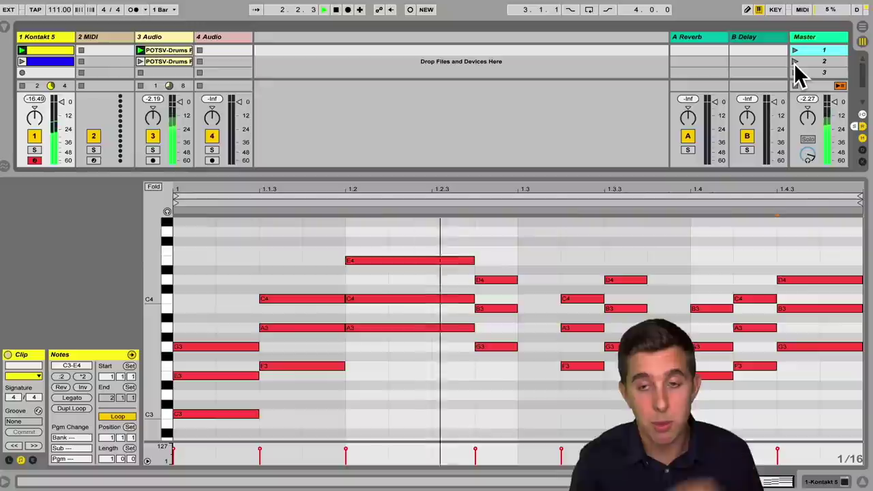
{"action": "left_click", "coordinate": [794, 62]}
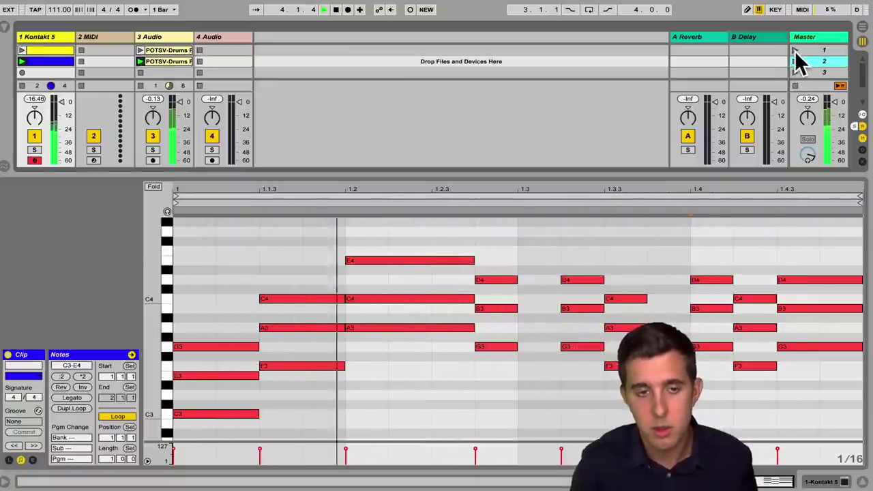
{"action": "left_click", "coordinate": [794, 50]}
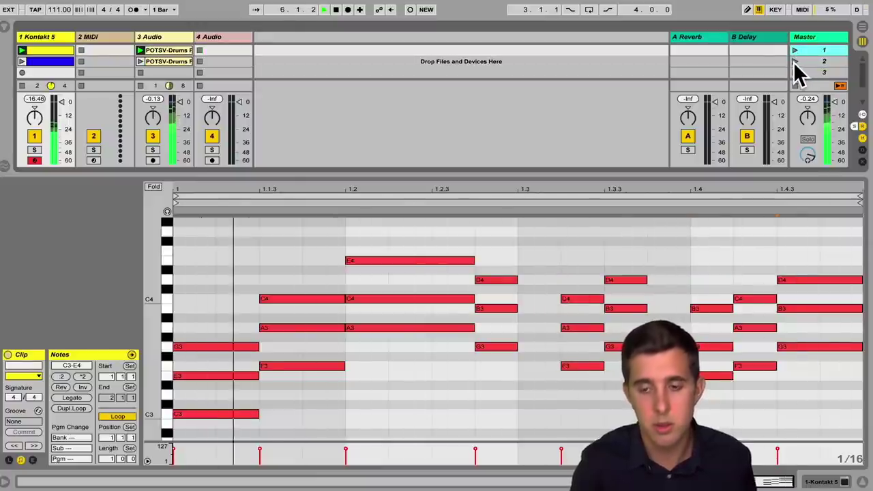
{"action": "left_click", "coordinate": [795, 62]}
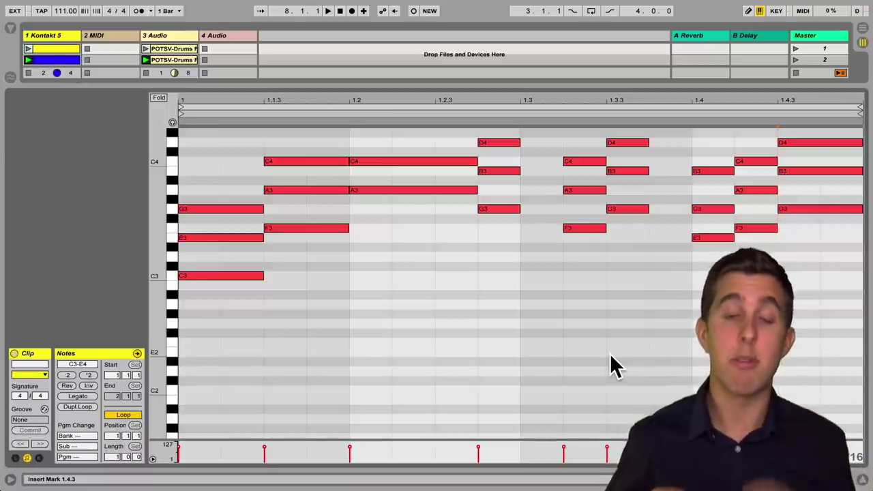
Demonstrate an inversion by lowering the F major chord's C4 at 1.1.3 to C3, and return it to C4.
{"action": "left_click", "coordinate": [289, 162]}
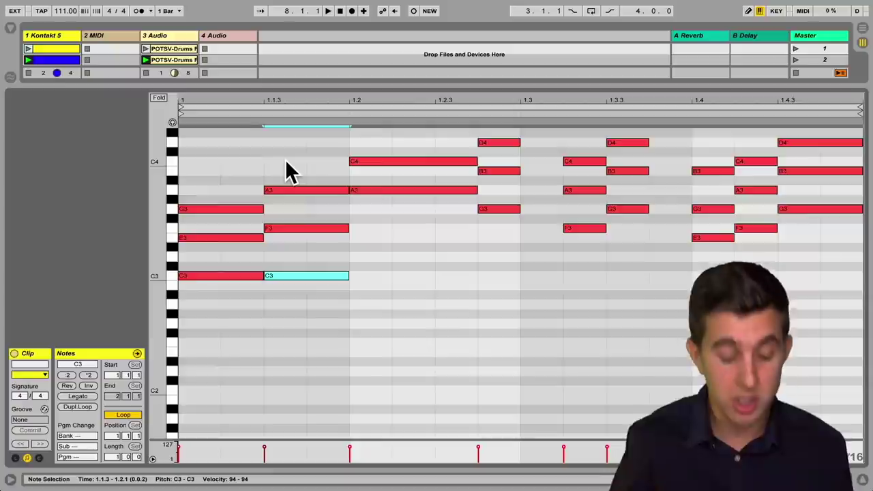
{"action": "key", "text": "shift+Up"}
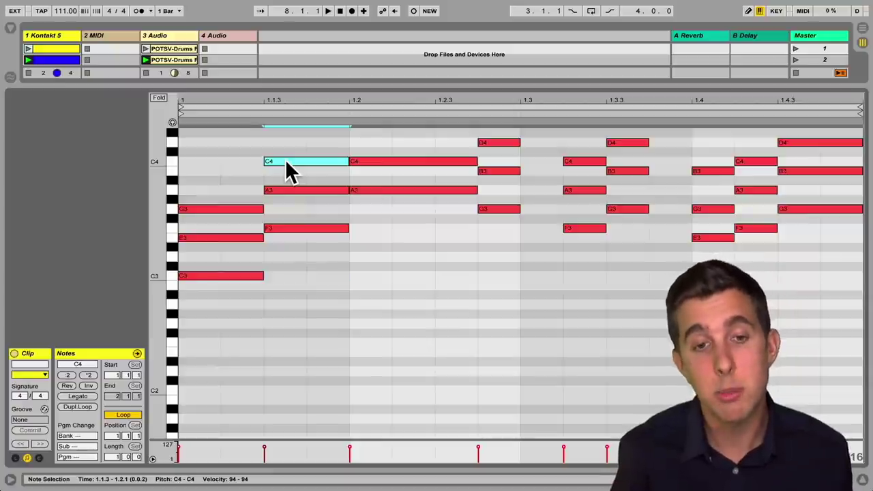
{"action": "left_click", "coordinate": [262, 302]}
Copy the root notes of the first three chords an octave lower as C2, F2 at 1.1.3 and A2 at 1.2.
{"action": "left_click", "coordinate": [233, 275]}
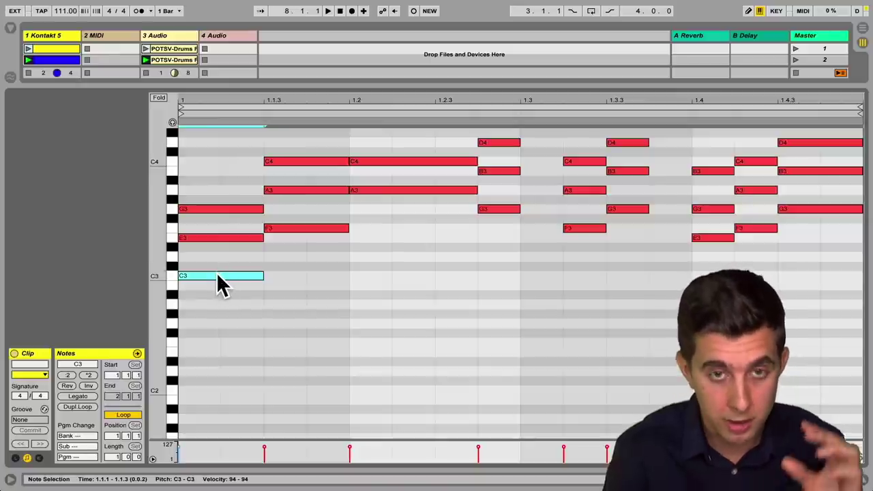
{"action": "left_click_drag", "start_coordinate": [218, 283], "coordinate": [215, 389]}
{"action": "left_click", "coordinate": [285, 225]}
{"action": "left_click_drag", "start_coordinate": [286, 229], "coordinate": [283, 339]}
{"action": "left_click_drag", "start_coordinate": [366, 192], "coordinate": [383, 319]}
{"action": "left_click", "coordinate": [371, 199]}
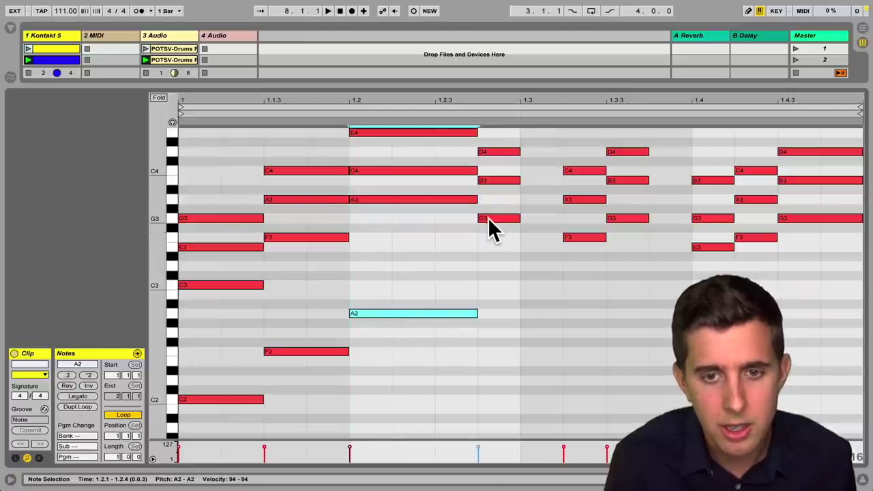
Add octave-lower root copies under the next three chords: G2 at 1.2.4, F2 at 1.3.2 and G2 at 1.3.3.
{"action": "left_click", "coordinate": [488, 219]}
{"action": "left_click_drag", "start_coordinate": [488, 219], "coordinate": [496, 333]}
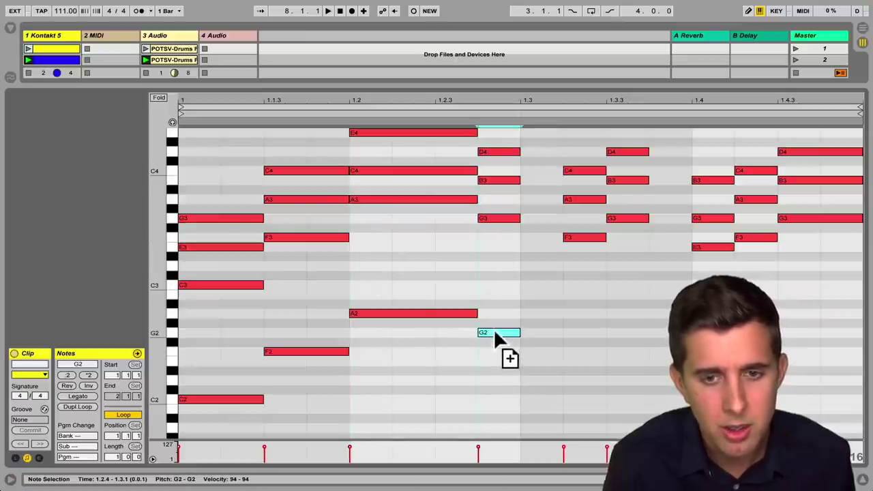
{"action": "left_click_drag", "start_coordinate": [579, 239], "coordinate": [606, 350]}
{"action": "left_click", "coordinate": [631, 219]}
{"action": "left_click_drag", "start_coordinate": [628, 229], "coordinate": [634, 334]}
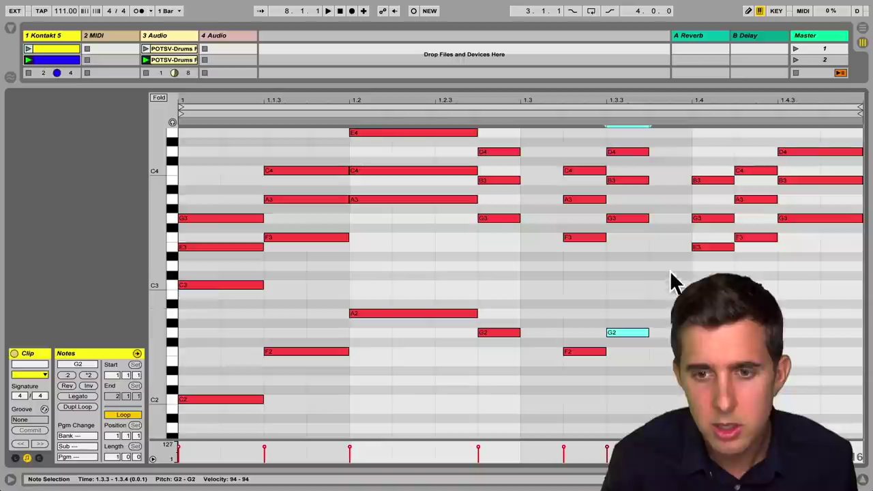
Copy the root notes of the final chords from 1.4 onward an octave lower, including G3 to G2 at 1.4.3.
{"action": "left_click", "coordinate": [713, 248]}
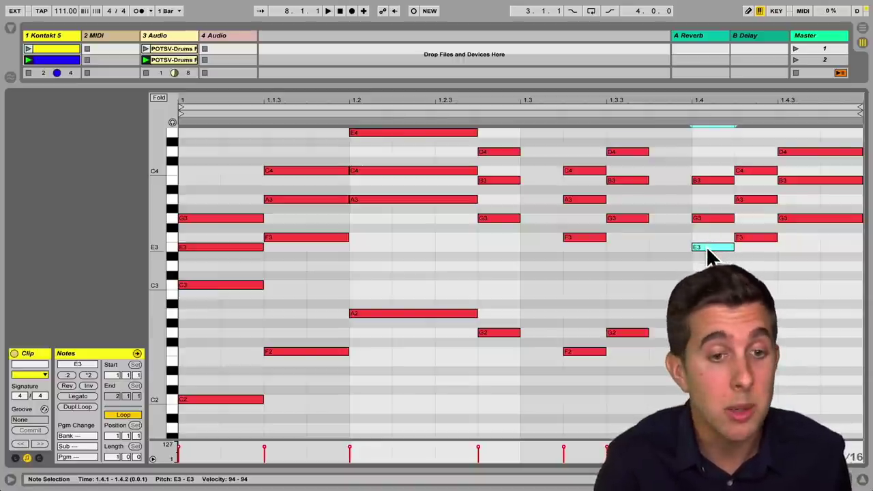
{"action": "left_click_drag", "start_coordinate": [706, 247], "coordinate": [747, 366]}
{"action": "left_click_drag", "start_coordinate": [795, 220], "coordinate": [799, 334]}
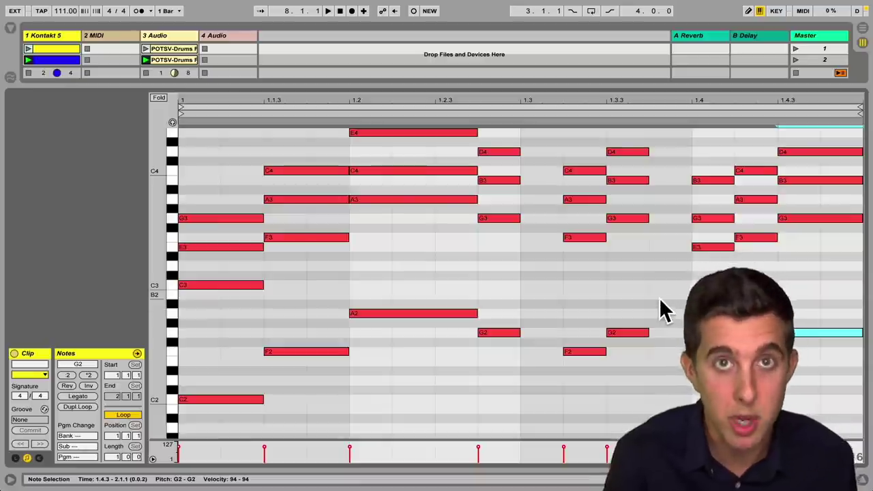
{"action": "scroll", "coordinate": [506, 262], "scroll_direction": "up", "scroll_amount": 1}
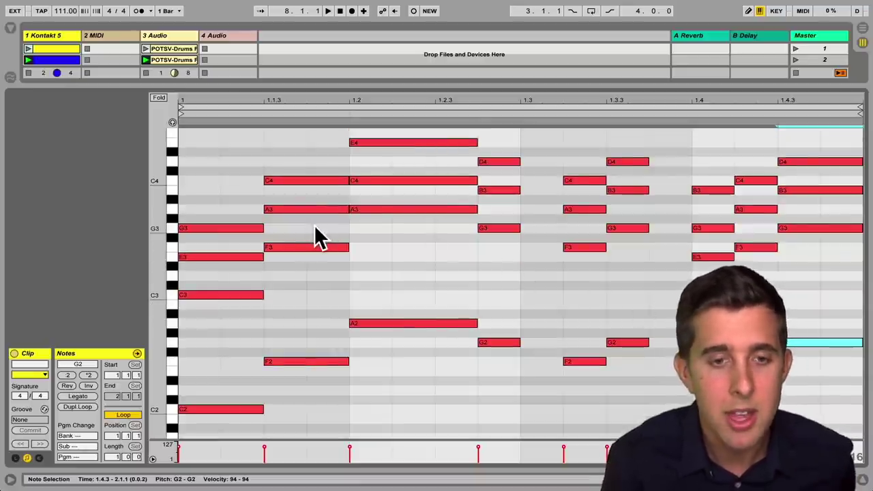
Invert the second and third chords by lowering C4 at 1.1.3 to C3, and E4 and C4 at 1.2 to E3 and C3.
{"action": "scroll", "coordinate": [320, 235], "scroll_direction": "up", "scroll_amount": 5}
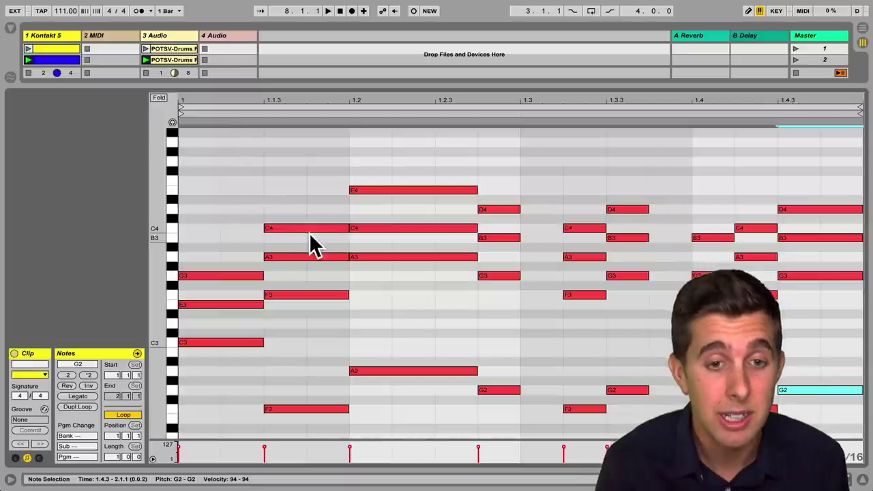
{"action": "left_click", "coordinate": [308, 229]}
{"action": "key", "text": "shift+Down"}
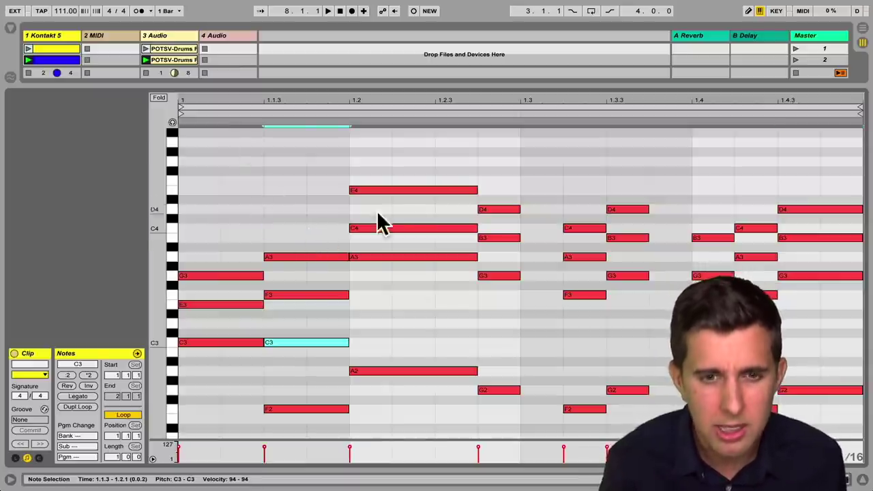
{"action": "left_click", "coordinate": [391, 190]}
{"action": "key", "text": "shift+Down"}
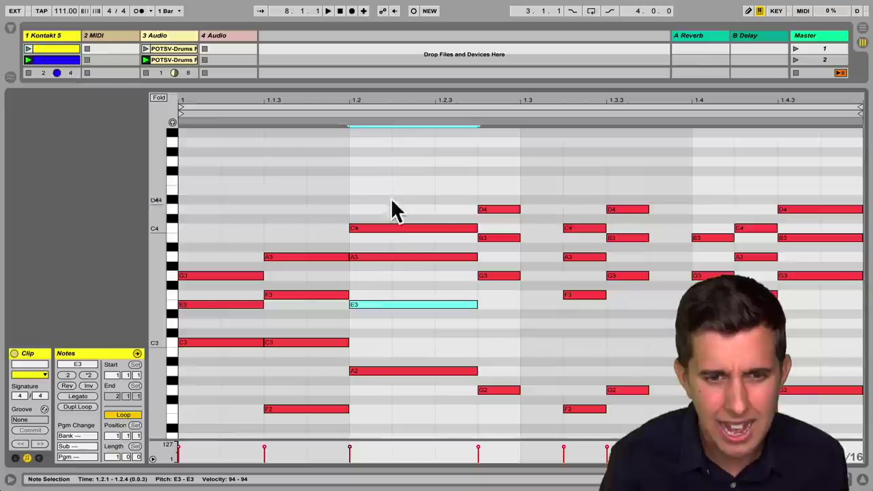
{"action": "left_click", "coordinate": [386, 228]}
{"action": "key", "text": "shift+Down"}
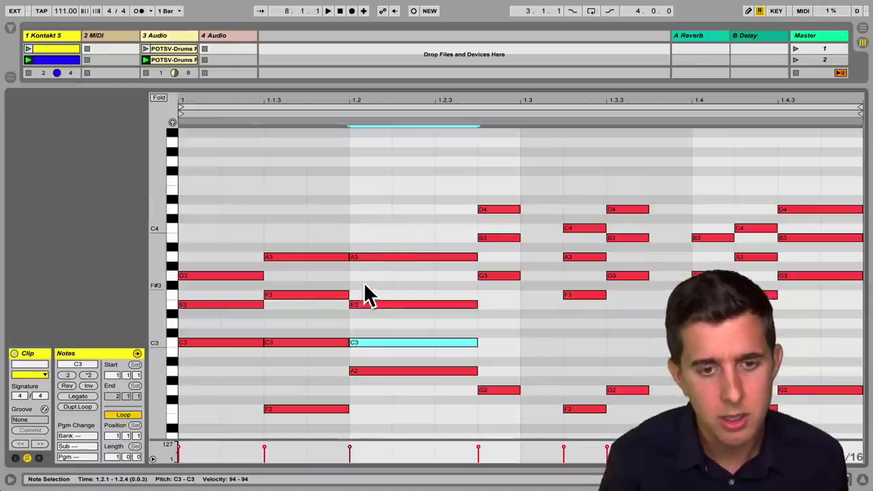
Invert the G chord at 1.2.4 by lowering its D4 to D3 and its B3 to B2.
{"action": "left_click", "coordinate": [499, 209]}
{"action": "key", "text": "shift+Down"}
{"action": "left_click", "coordinate": [495, 238]}
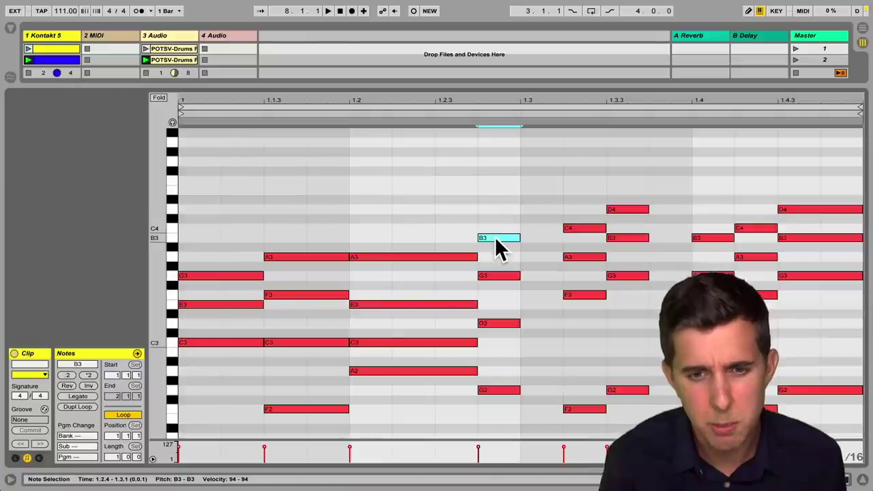
{"action": "key", "text": "shift+Down"}
{"action": "key", "text": "shift+Up"}
{"action": "key", "text": "shift+Down"}
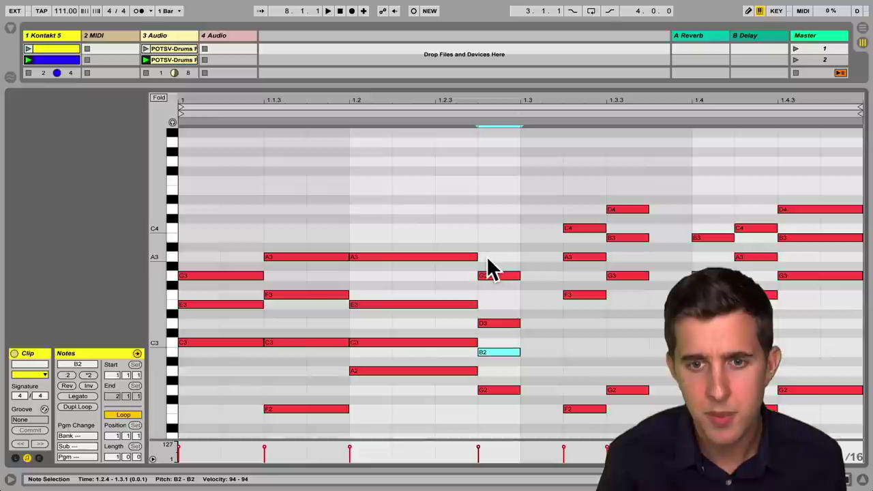
Lower the top notes of the next two chords an octave: C4 at 1.3.2 to C3 and D4 at 1.3.3 to D3.
{"action": "left_click", "coordinate": [599, 229]}
{"action": "key", "text": "shift+Down"}
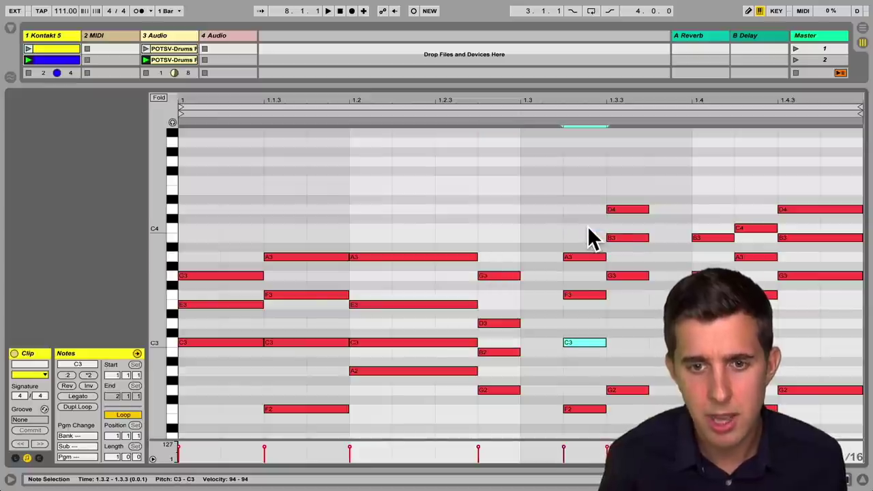
{"action": "left_click", "coordinate": [623, 210]}
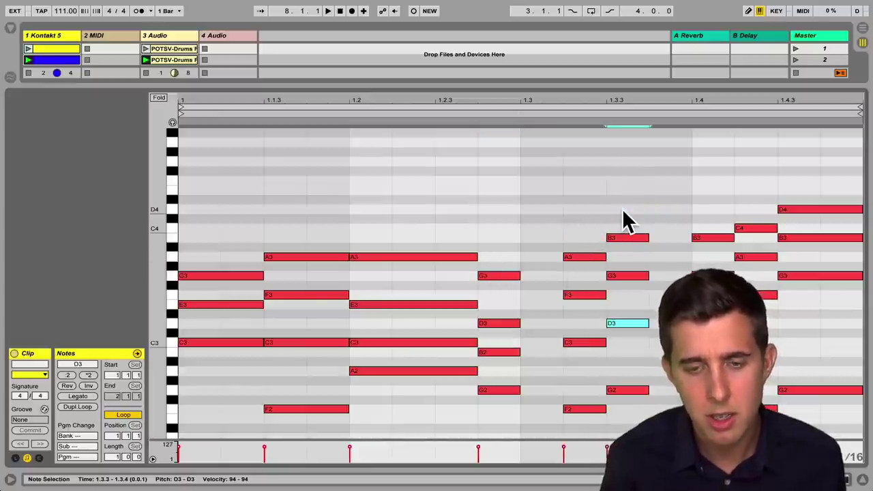
Lower the top notes of the final three chords an octave: B3 at 1.4 to B2, C4 at 1.4.2 to C3 and D4 at 1.4.3 to D3.
{"action": "left_click", "coordinate": [711, 239]}
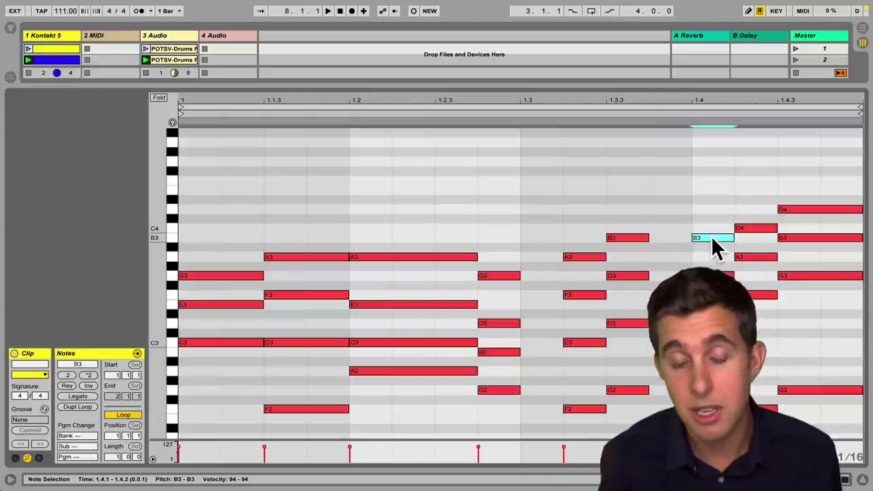
{"action": "left_click", "coordinate": [744, 229]}
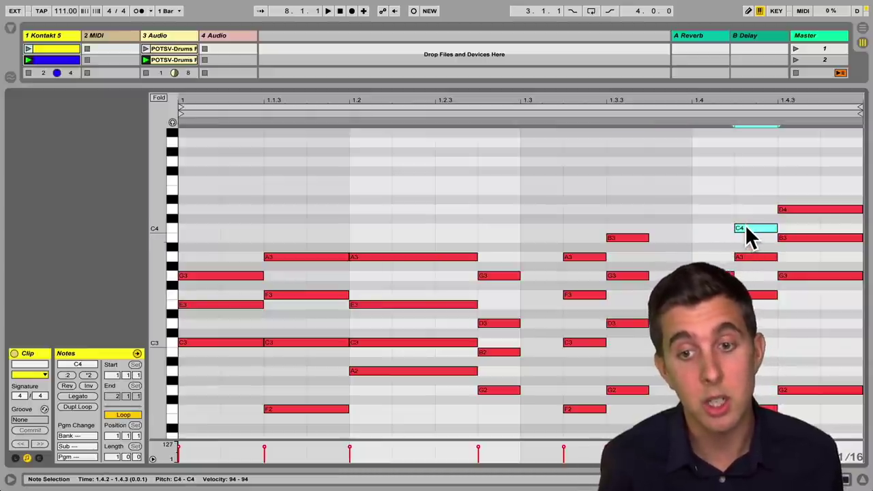
{"action": "left_click", "coordinate": [796, 209]}
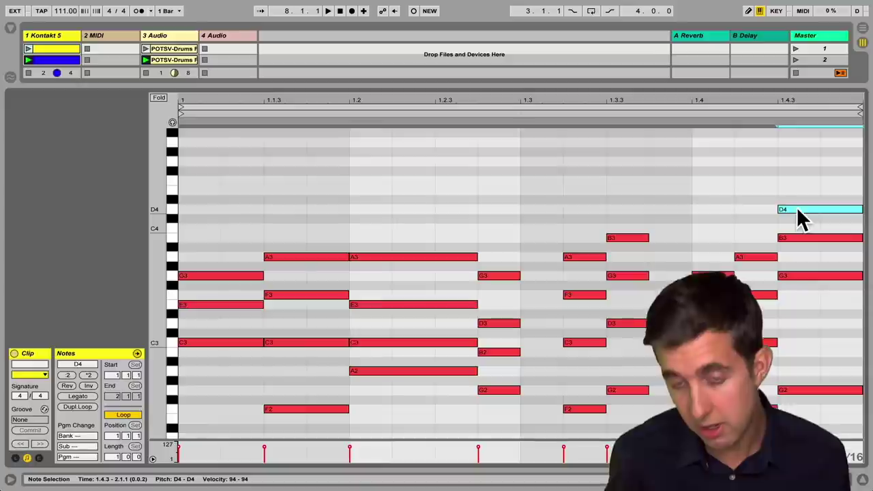
{"action": "key", "text": "shift+Down"}
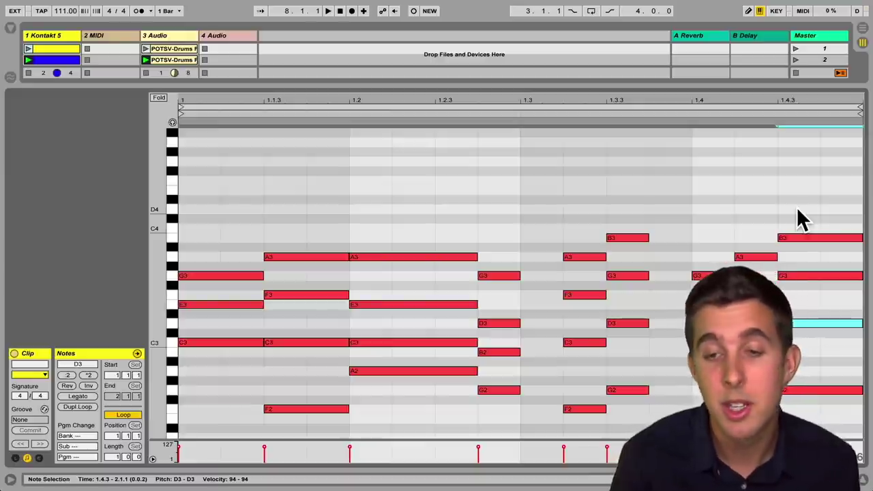
{"action": "scroll", "coordinate": [796, 207], "scroll_direction": "down", "scroll_amount": 4}
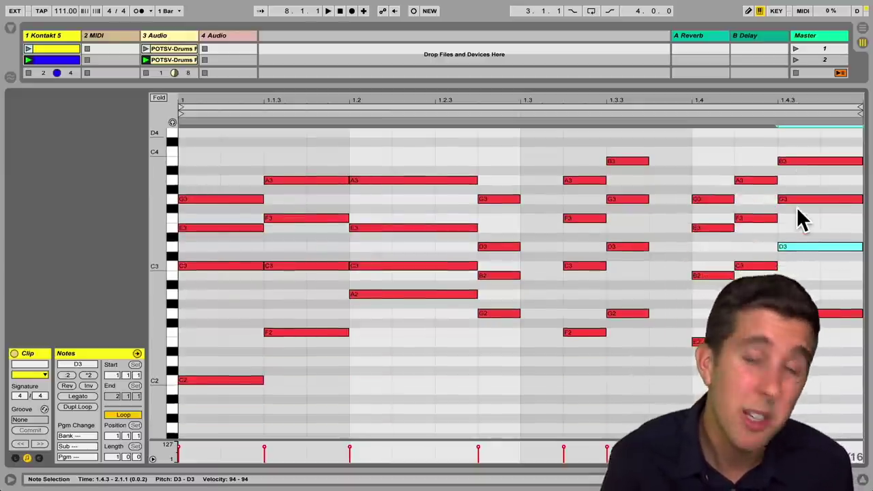
Play scenes 2 and 1 alternately to compare the plain chord progression with the inverted one over the drums.
{"action": "left_click", "coordinate": [794, 59]}
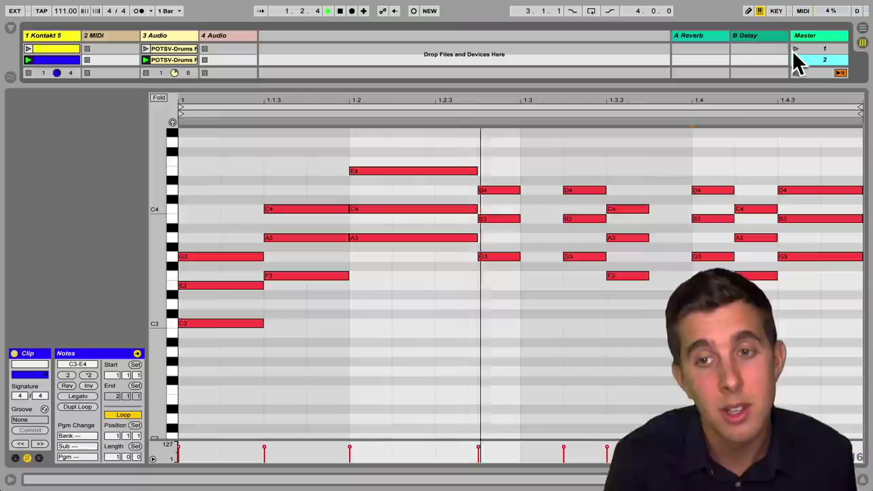
{"action": "left_click", "coordinate": [794, 49]}
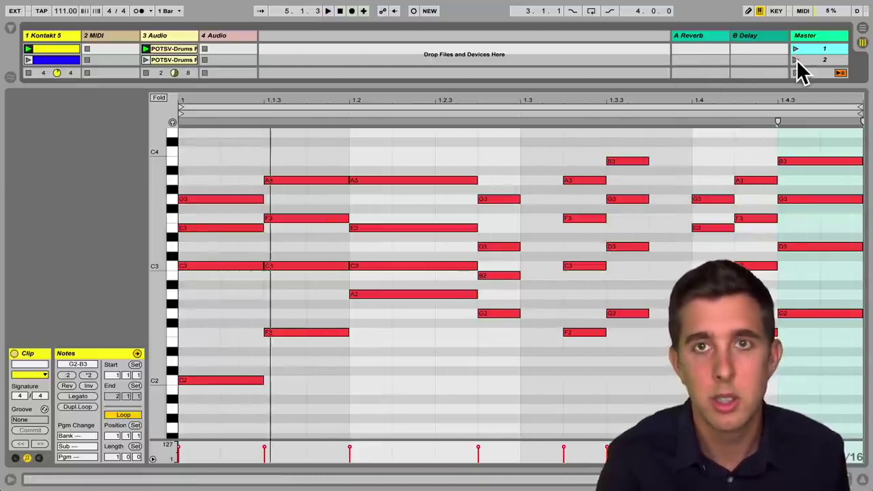
{"action": "key", "text": "space"}
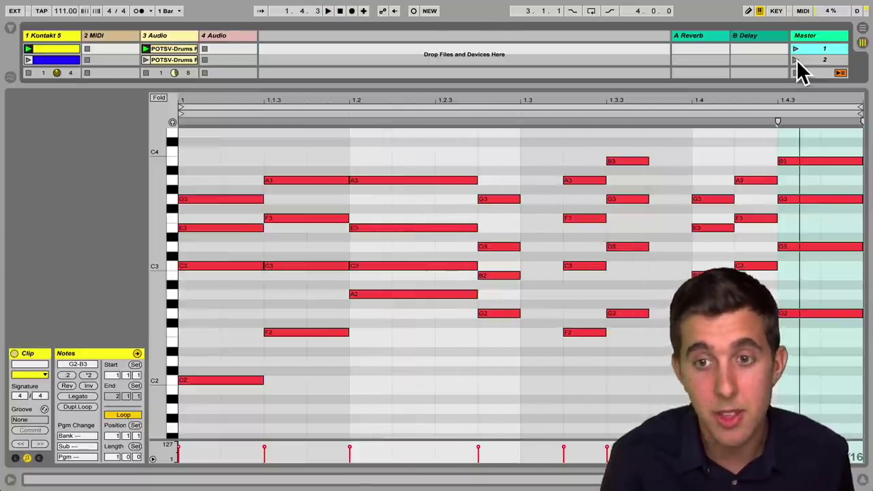
{"action": "left_click", "coordinate": [796, 60]}
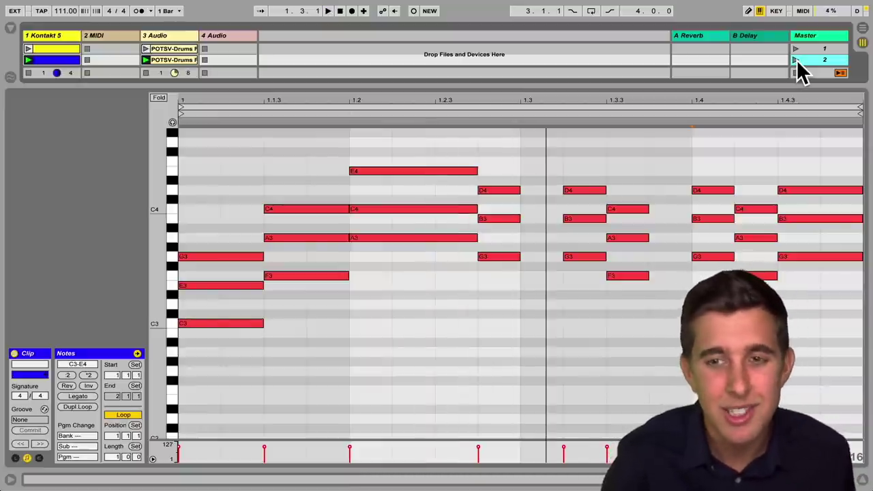
{"action": "left_click", "coordinate": [795, 49]}
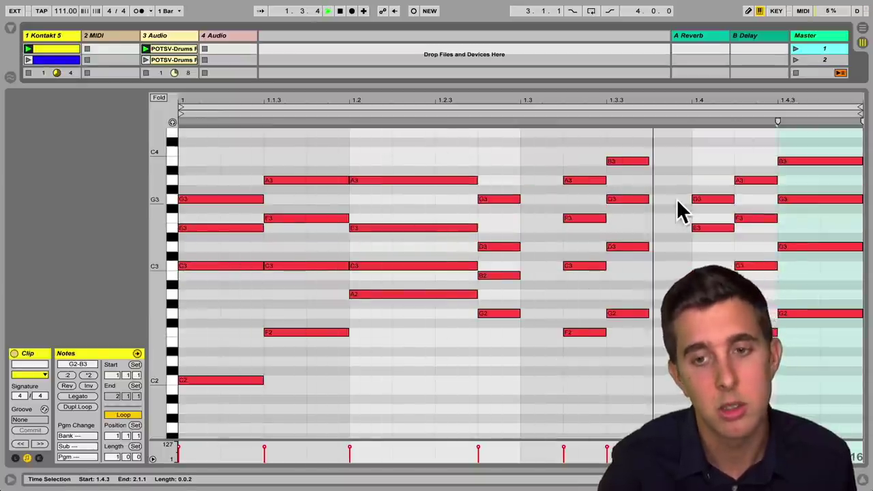
{"action": "left_click", "coordinate": [796, 60]}
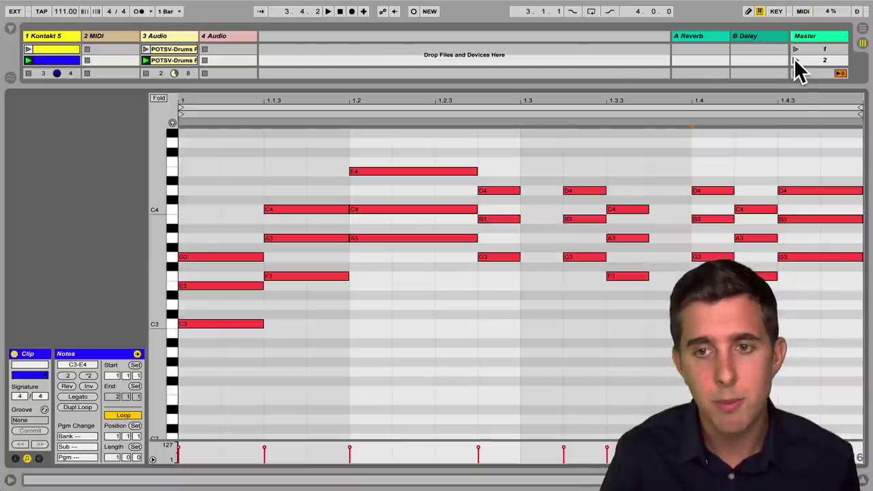
{"action": "left_click", "coordinate": [795, 60]}
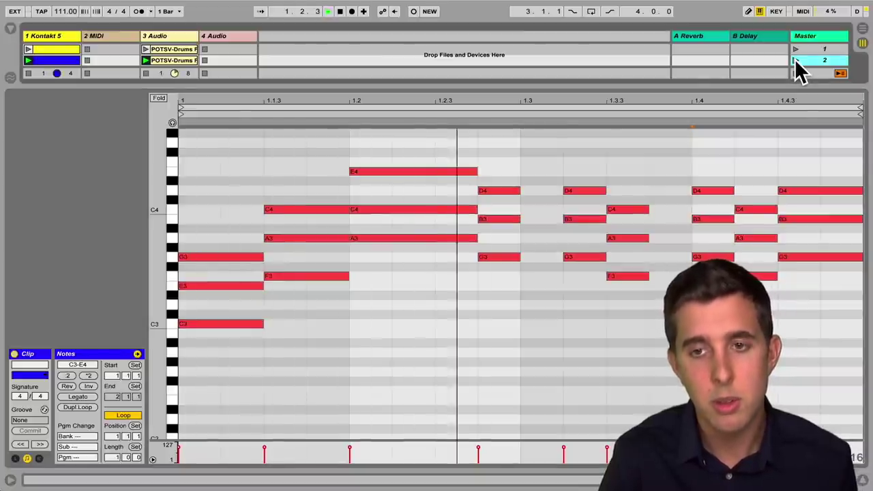
{"action": "left_click", "coordinate": [795, 49]}
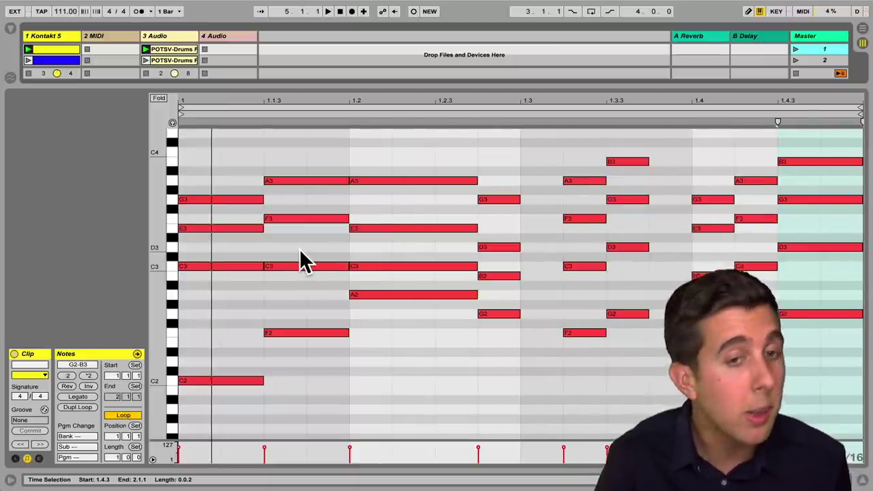
Begin a melody above the chords in Draw Mode with G4 at 1.1.1 and F4 at 1.1.2, each a sixteenth note long.
{"action": "scroll", "coordinate": [301, 254], "scroll_direction": "up", "scroll_amount": 3}
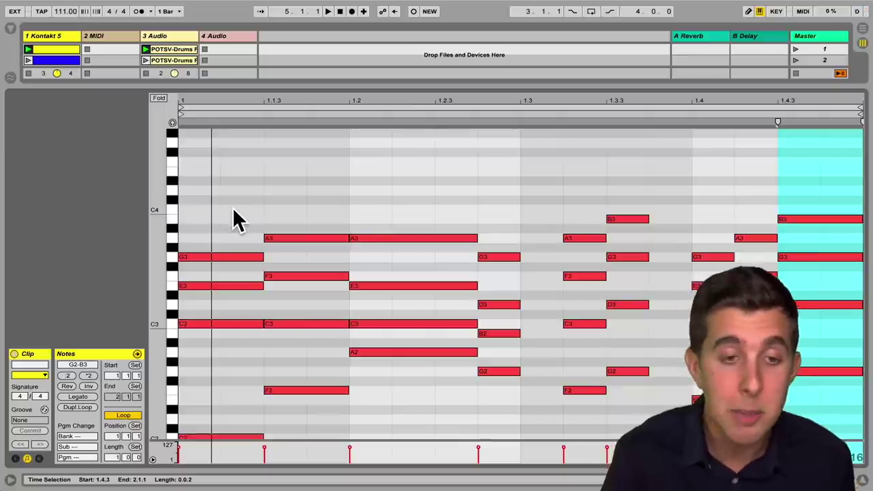
{"action": "scroll", "coordinate": [199, 351], "scroll_direction": "down", "scroll_amount": 4}
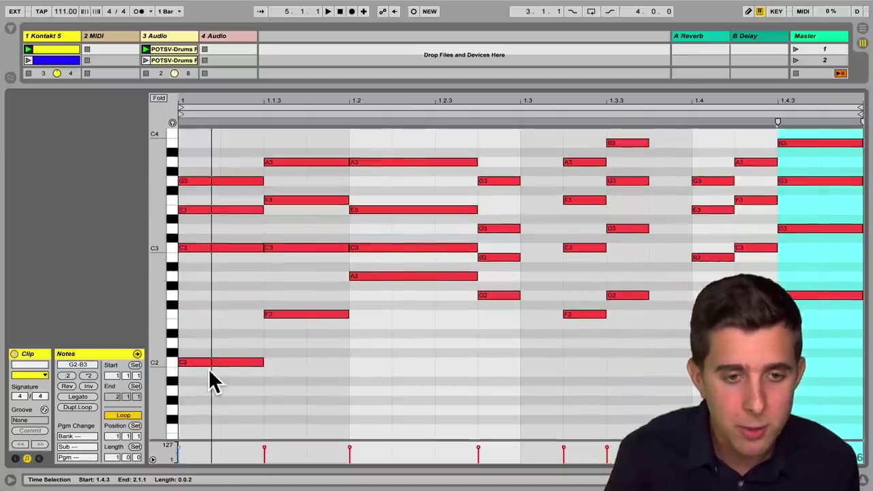
{"action": "scroll", "coordinate": [197, 225], "scroll_direction": "up", "scroll_amount": 5}
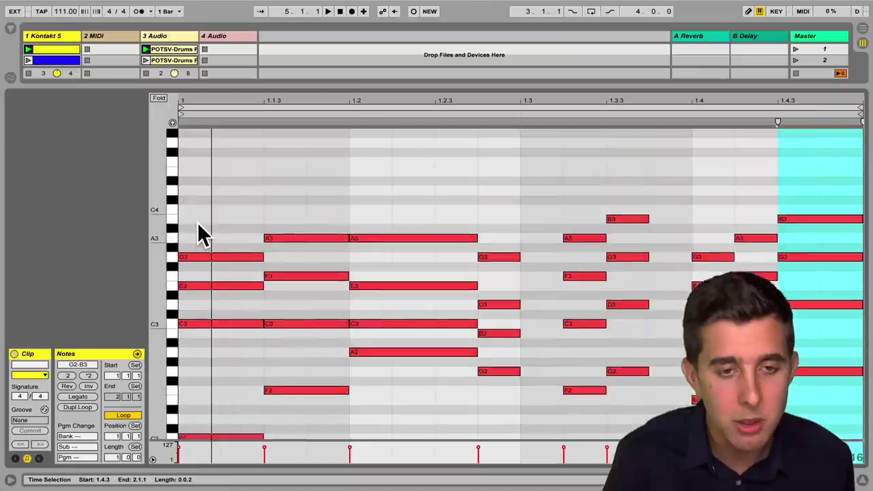
{"action": "key", "text": "b"}
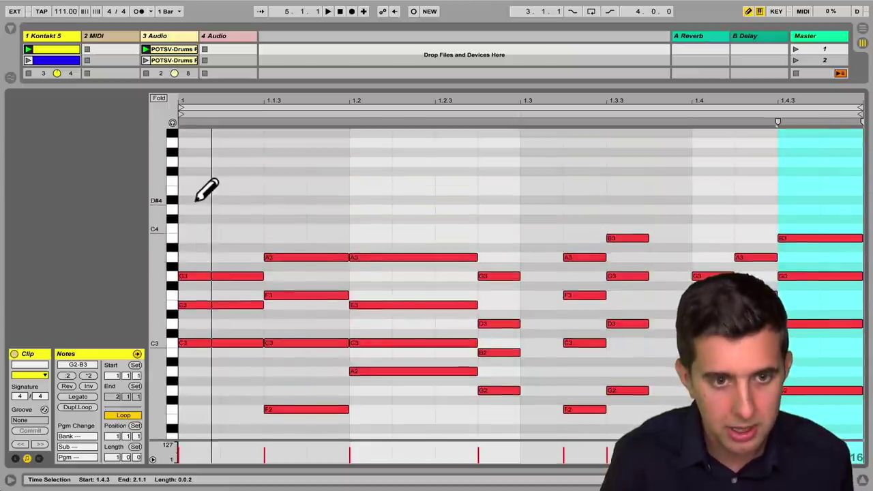
{"action": "left_click", "coordinate": [193, 162]}
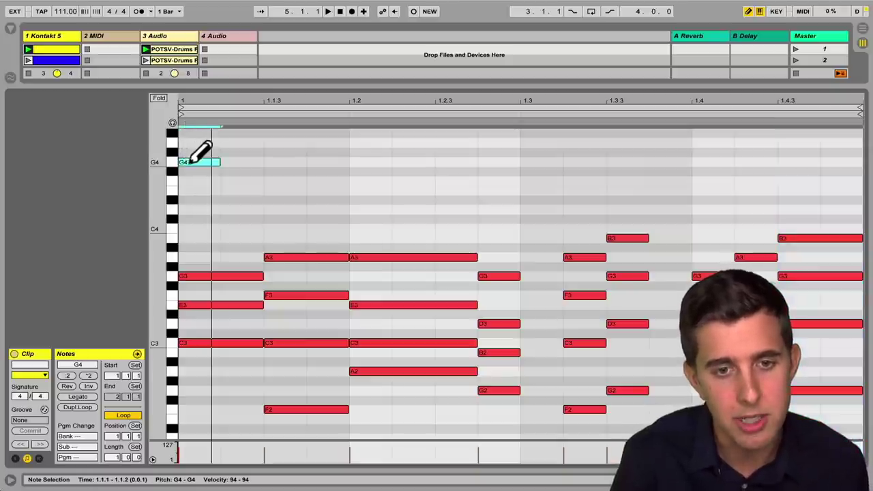
{"action": "left_click", "coordinate": [229, 181]}
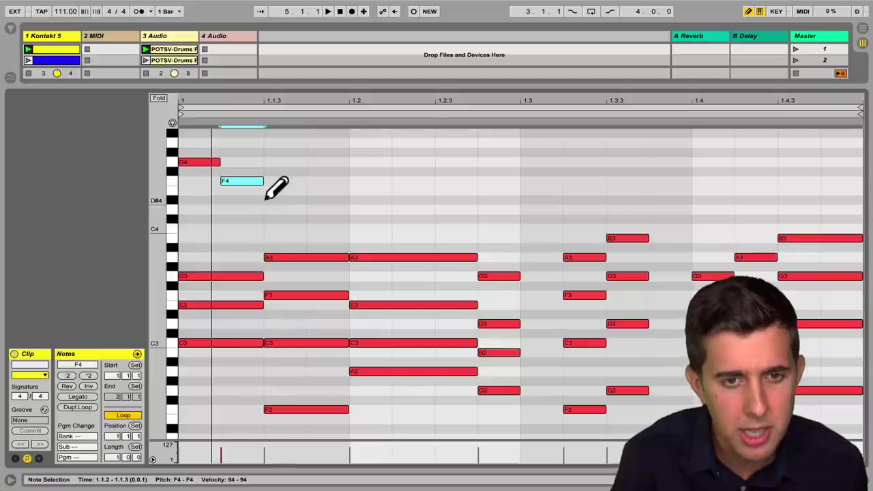
Add the melody note A4 from 1.1.3 to 1.2.
{"action": "left_click", "coordinate": [269, 152]}
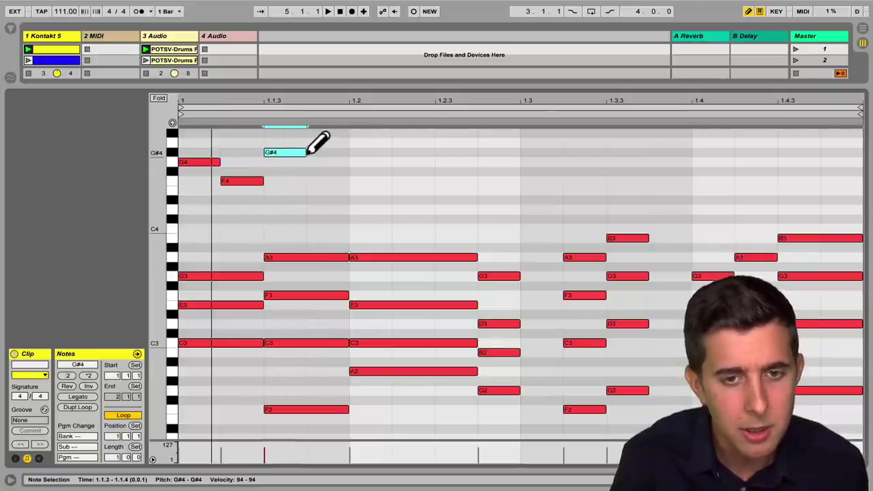
{"action": "left_click_drag", "start_coordinate": [306, 154], "coordinate": [343, 150]}
{"action": "key", "text": "ctrl+z"}
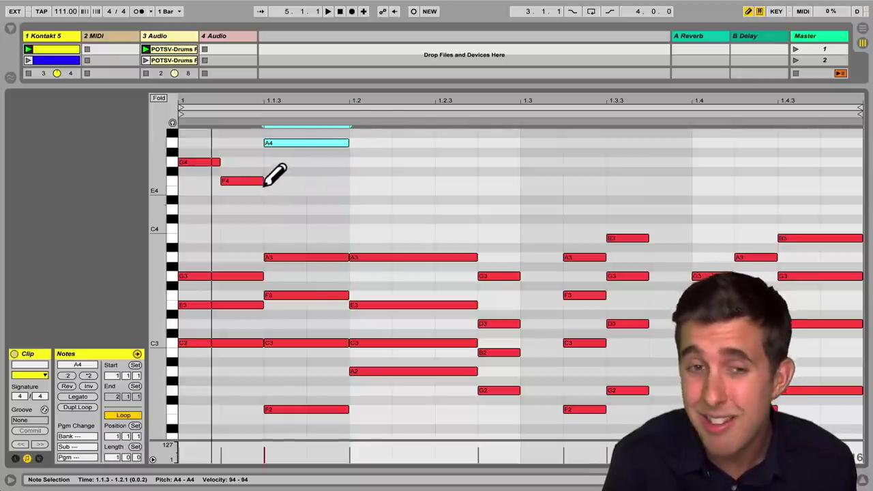
Add the melody note C5 from 1.2 to 1.2.3 above the third chord.
{"action": "scroll", "coordinate": [272, 177], "scroll_direction": "up", "scroll_amount": 2}
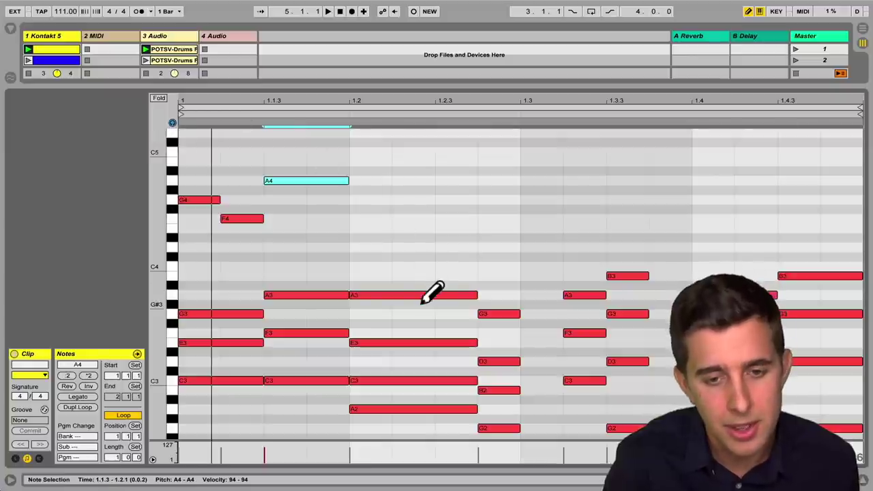
{"action": "left_click", "coordinate": [355, 151]}
{"action": "left_click_drag", "start_coordinate": [391, 151], "coordinate": [429, 151]}
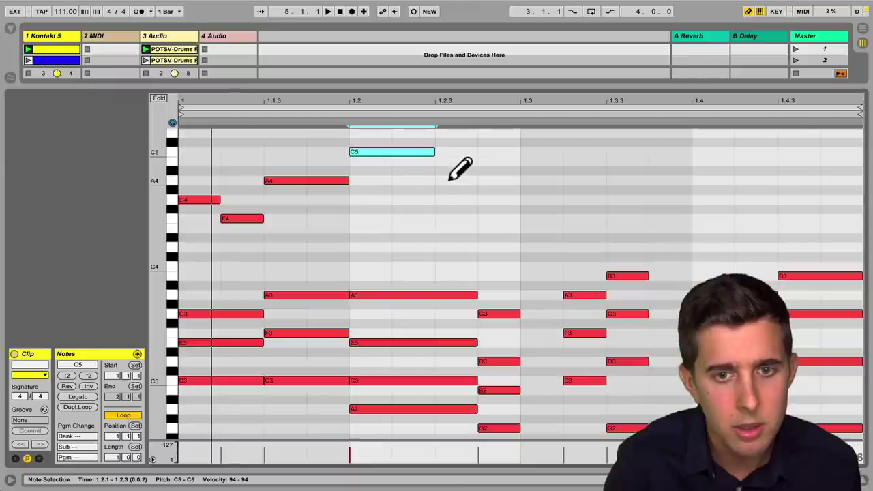
Add the melody note G4 at 1.2.3 and extend it to 1.3.
{"action": "scroll", "coordinate": [448, 174], "scroll_direction": "up", "scroll_amount": 1}
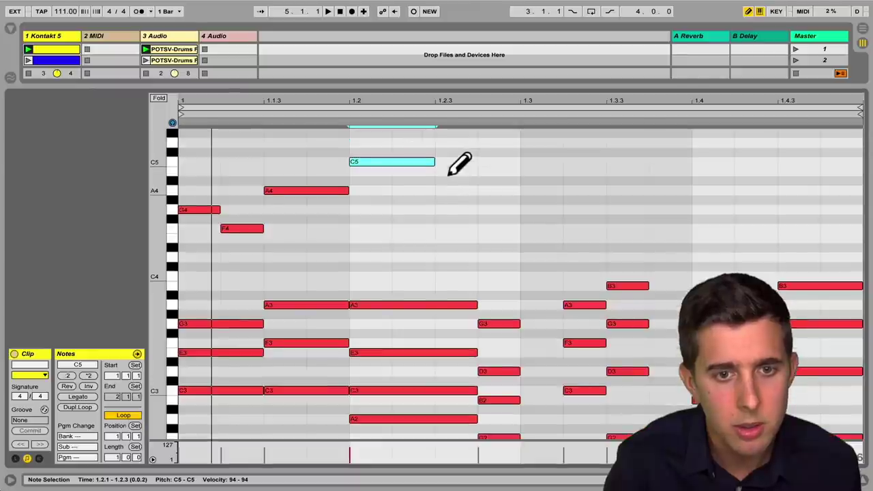
{"action": "left_click", "coordinate": [447, 209]}
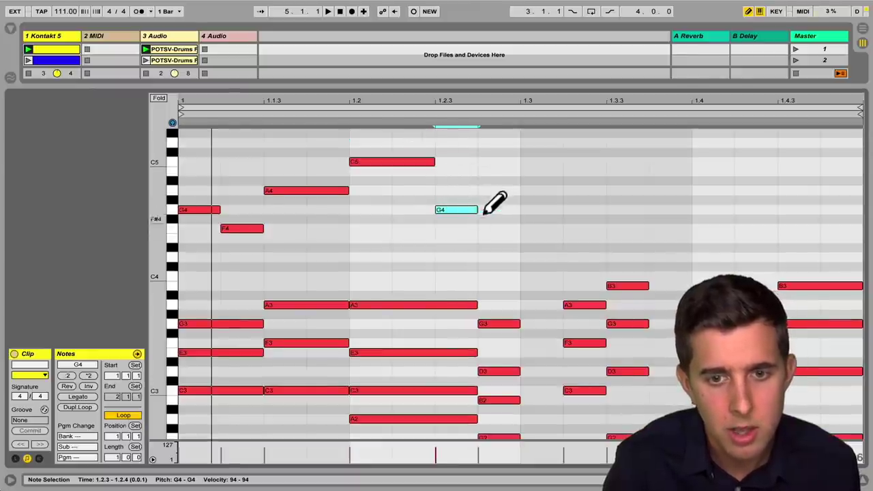
{"action": "scroll", "coordinate": [518, 338], "scroll_direction": "down", "scroll_amount": 6}
{"action": "scroll", "coordinate": [500, 287], "scroll_direction": "up", "scroll_amount": 5}
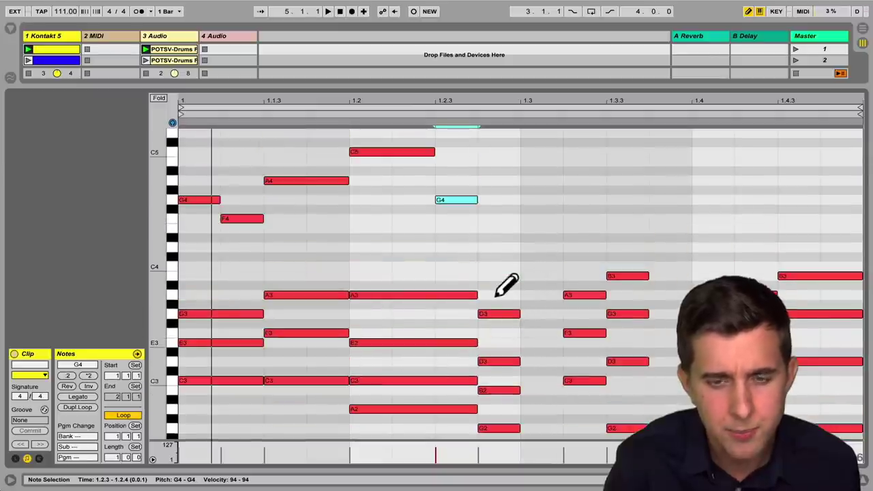
{"action": "left_click_drag", "start_coordinate": [475, 199], "coordinate": [520, 199]}
{"action": "scroll", "coordinate": [535, 264], "scroll_direction": "down", "scroll_amount": 3}
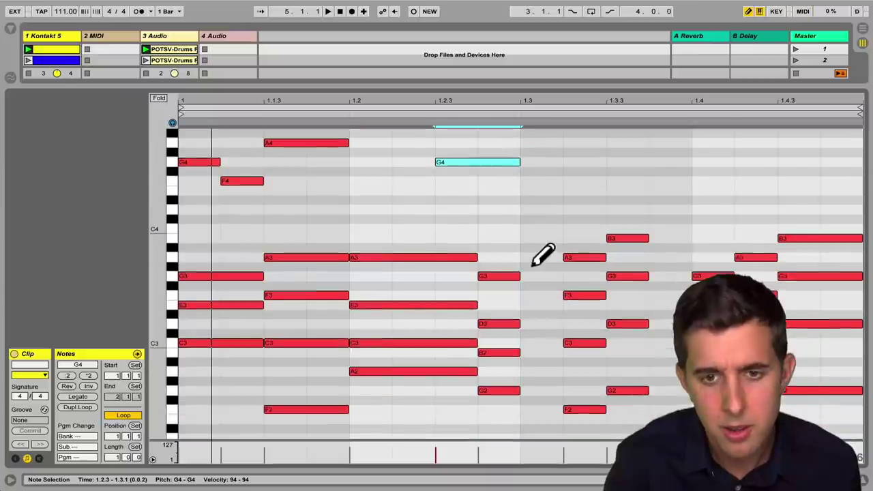
Continue the melody with sixteenth notes B4 at 1.3 and C5 at 1.3.2.
{"action": "scroll", "coordinate": [535, 265], "scroll_direction": "up", "scroll_amount": 4}
{"action": "scroll", "coordinate": [533, 265], "scroll_direction": "down", "scroll_amount": 3}
{"action": "scroll", "coordinate": [533, 263], "scroll_direction": "up", "scroll_amount": 3}
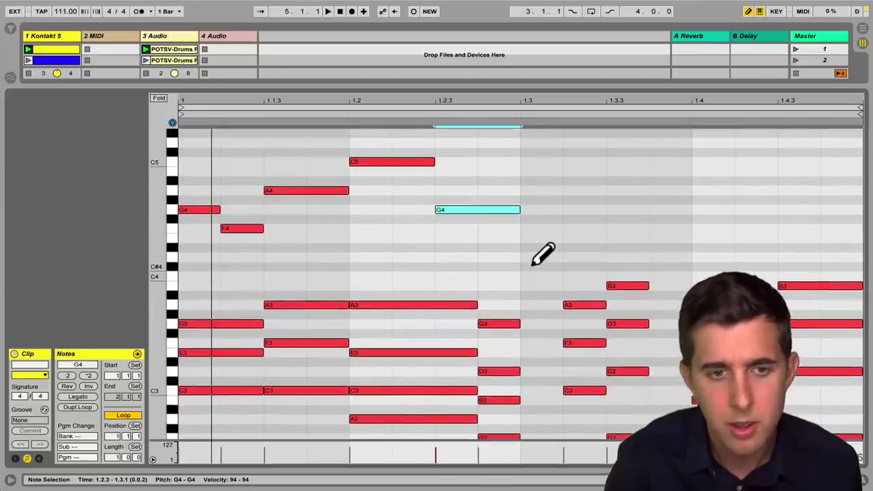
{"action": "left_click", "coordinate": [535, 171]}
{"action": "scroll", "coordinate": [602, 358], "scroll_direction": "down", "scroll_amount": 8}
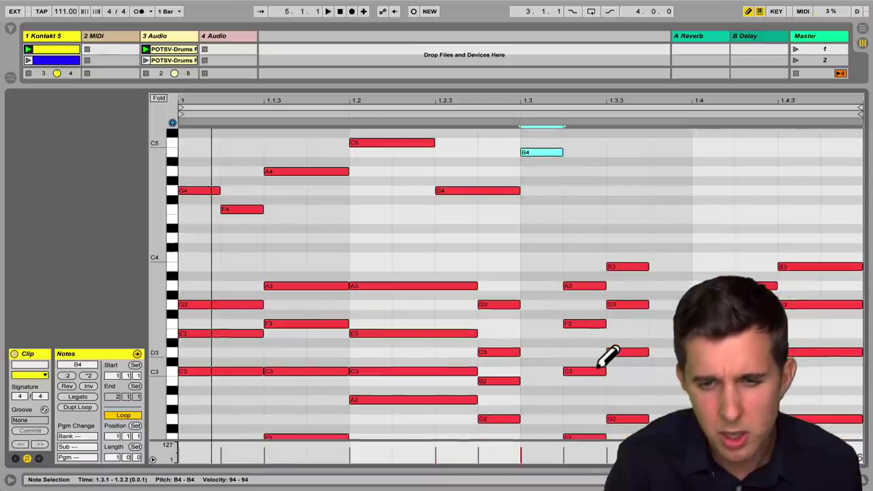
{"action": "scroll", "coordinate": [579, 215], "scroll_direction": "up", "scroll_amount": 8}
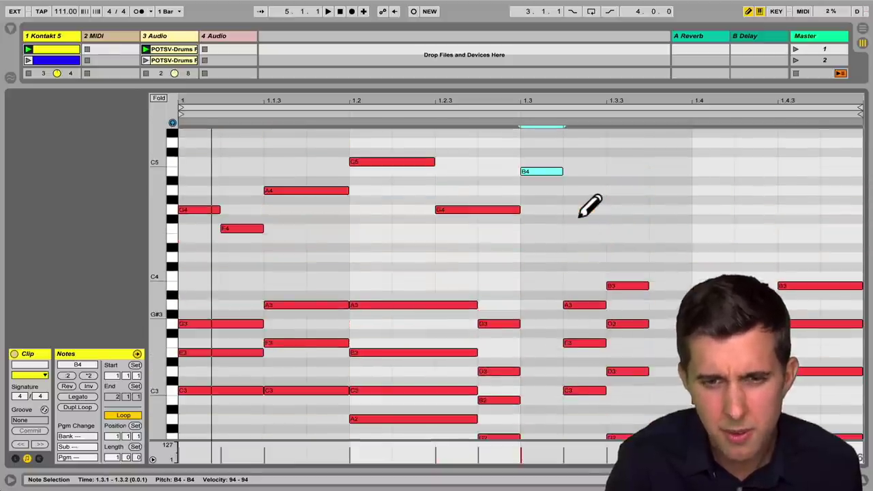
{"action": "left_click", "coordinate": [575, 162]}
{"action": "scroll", "coordinate": [648, 252], "scroll_direction": "down", "scroll_amount": 5}
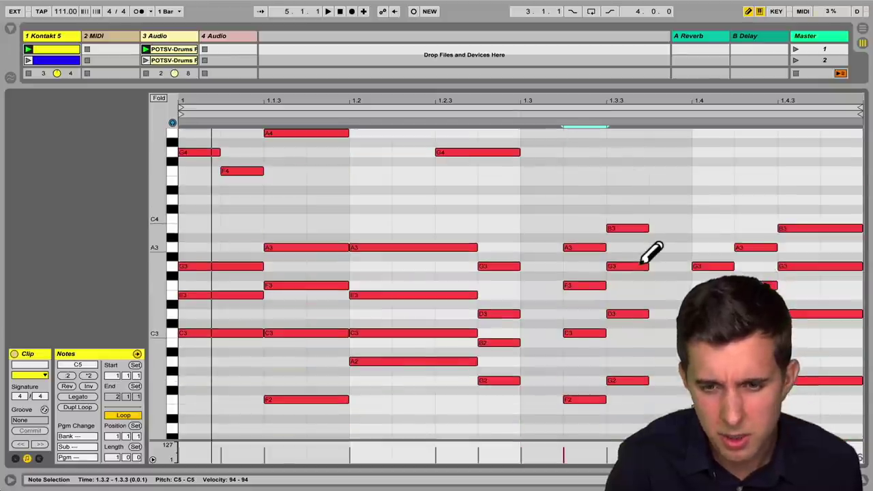
Add the melody note D5 at 1.3.3 and extend it to 1.4.2.
{"action": "scroll", "coordinate": [633, 224], "scroll_direction": "up", "scroll_amount": 12}
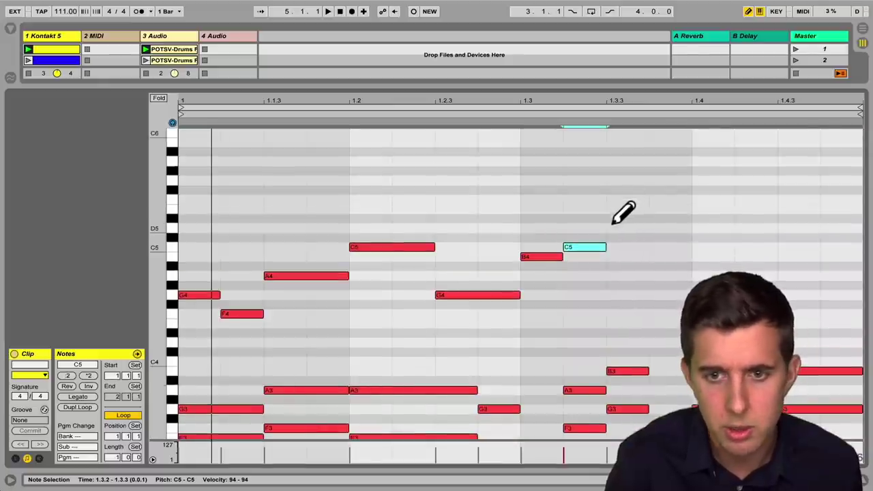
{"action": "left_click", "coordinate": [619, 228]}
{"action": "left_click_drag", "start_coordinate": [644, 229], "coordinate": [693, 229]}
{"action": "scroll", "coordinate": [702, 218], "scroll_direction": "down", "scroll_amount": 13}
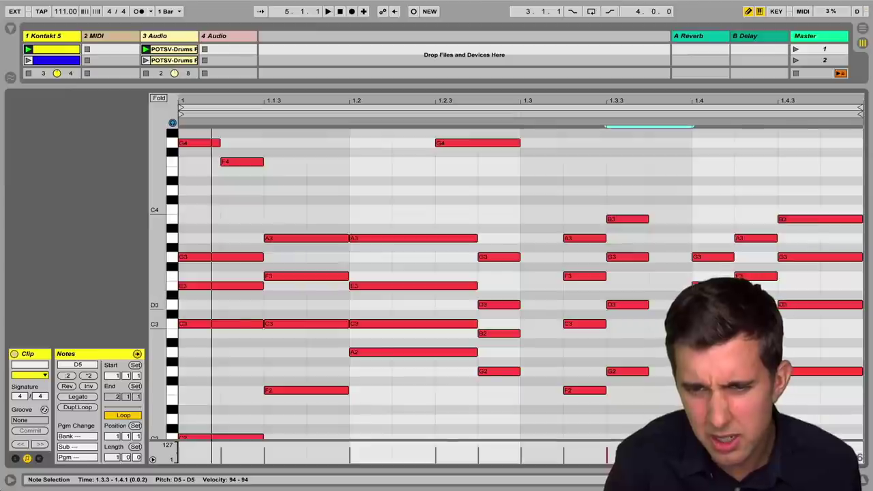
{"action": "scroll", "coordinate": [709, 273], "scroll_direction": "up", "scroll_amount": 11}
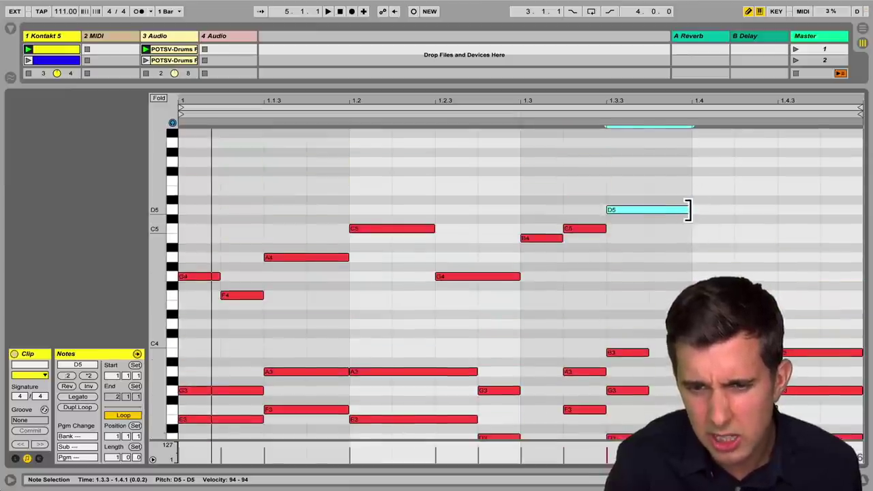
{"action": "left_click_drag", "start_coordinate": [687, 211], "coordinate": [735, 213]}
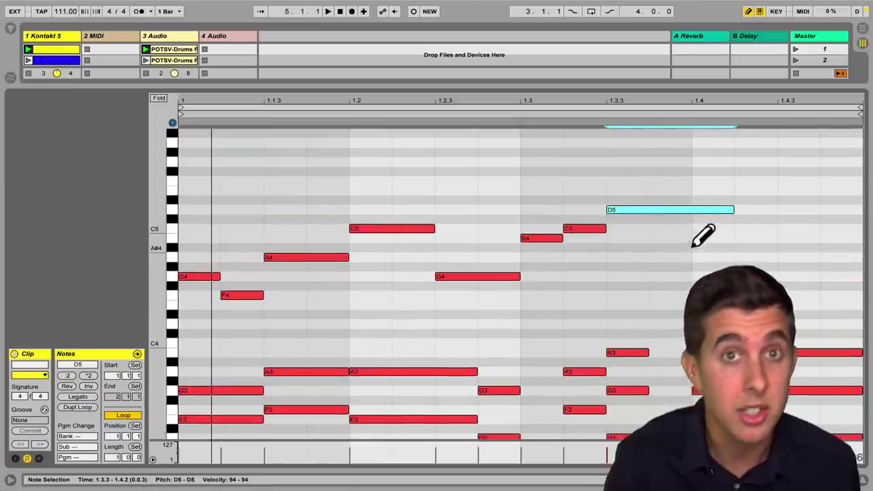
Finish the melody with a sixteenth note C5 at 1.4.2 and D5 from 1.4.3 to the end of the bar.
{"action": "scroll", "coordinate": [697, 238], "scroll_direction": "down", "scroll_amount": 14}
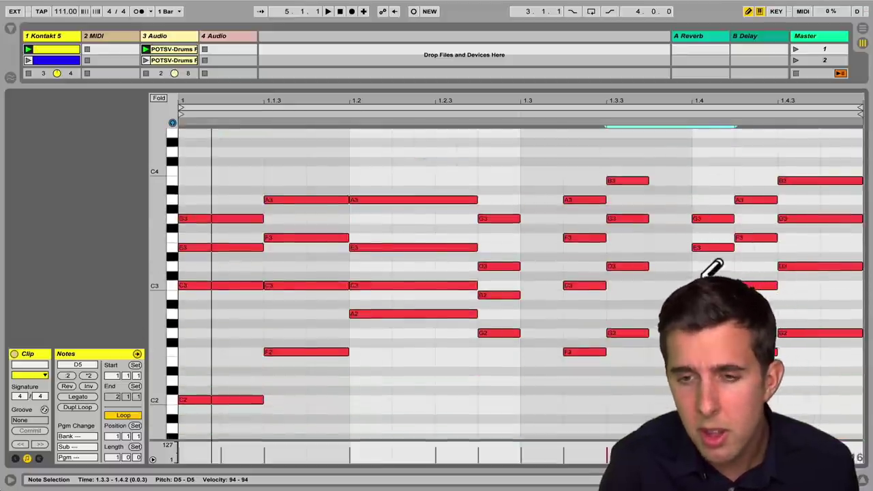
{"action": "scroll", "coordinate": [763, 238], "scroll_direction": "up", "scroll_amount": 14}
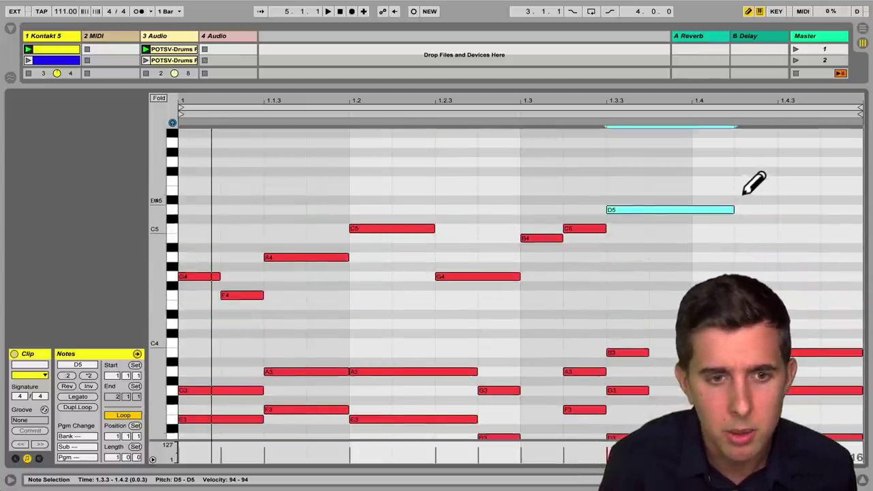
{"action": "left_click", "coordinate": [747, 228]}
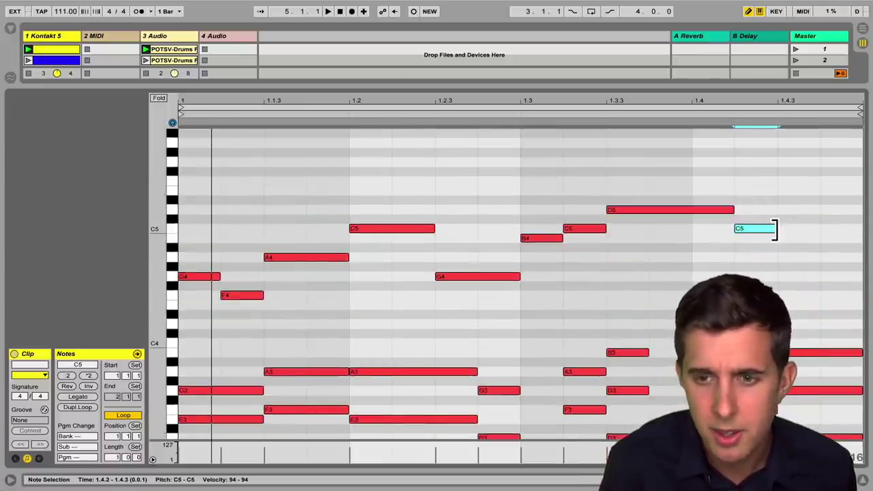
{"action": "scroll", "coordinate": [777, 232], "scroll_direction": "down", "scroll_amount": 8}
{"action": "scroll", "coordinate": [790, 240], "scroll_direction": "up", "scroll_amount": 5}
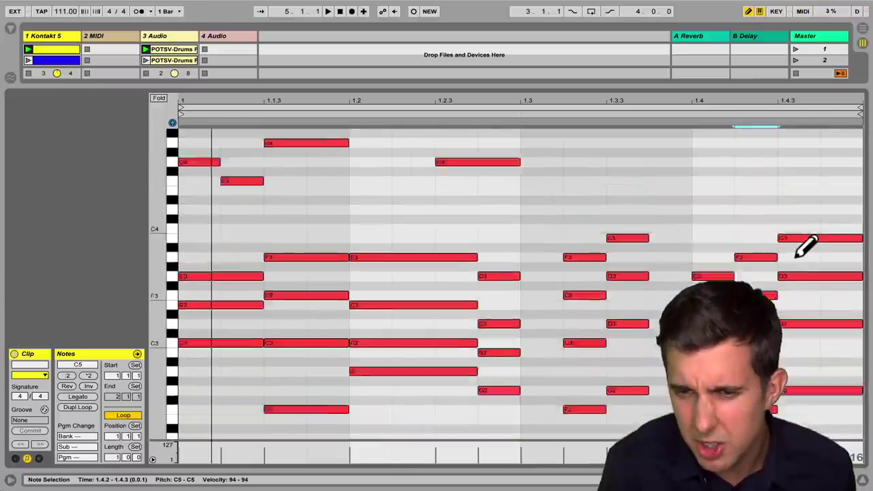
{"action": "left_click", "coordinate": [790, 208]}
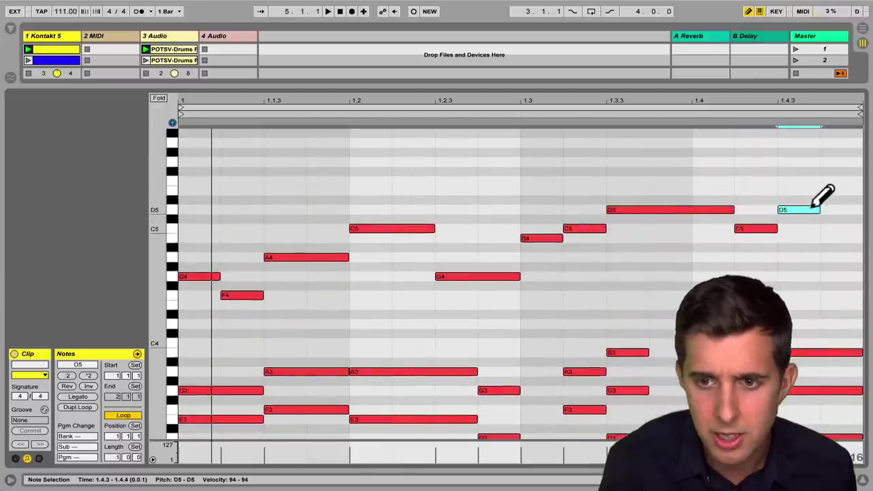
{"action": "left_click_drag", "start_coordinate": [816, 210], "coordinate": [860, 210]}
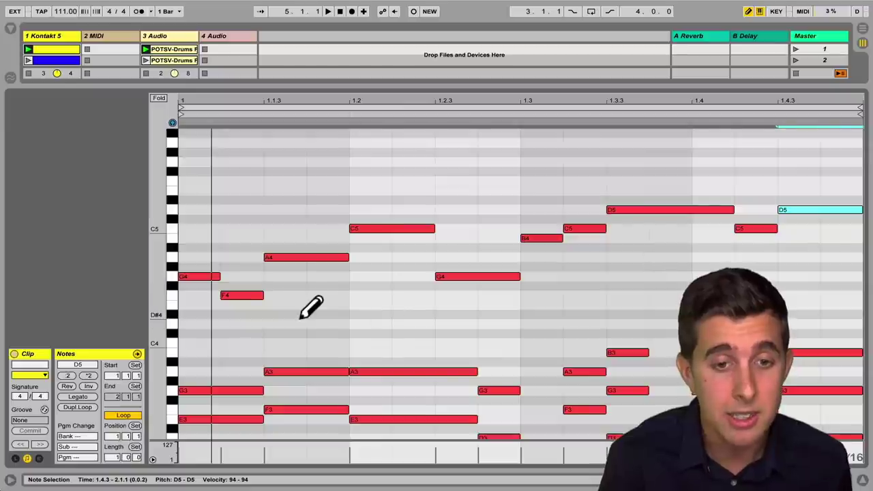
Play back the melody together with the chords and drums.
{"action": "key", "text": "space"}
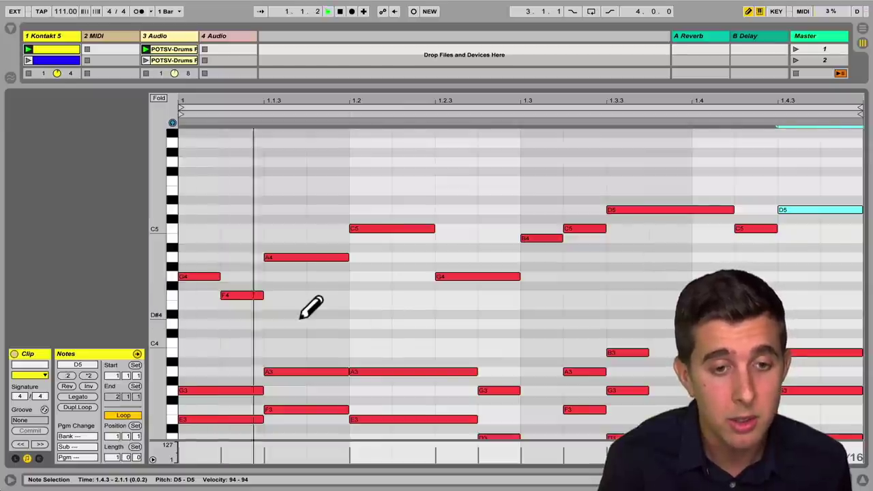
{"action": "key", "text": "space"}
{"action": "scroll", "coordinate": [193, 275], "scroll_direction": "down", "scroll_amount": 4}
{"action": "scroll", "coordinate": [193, 274], "scroll_direction": "up", "scroll_amount": 4}
Replace the melody's opening G4 with C5 at 1.1.1 and audition the change.
{"action": "left_click", "coordinate": [193, 276]}
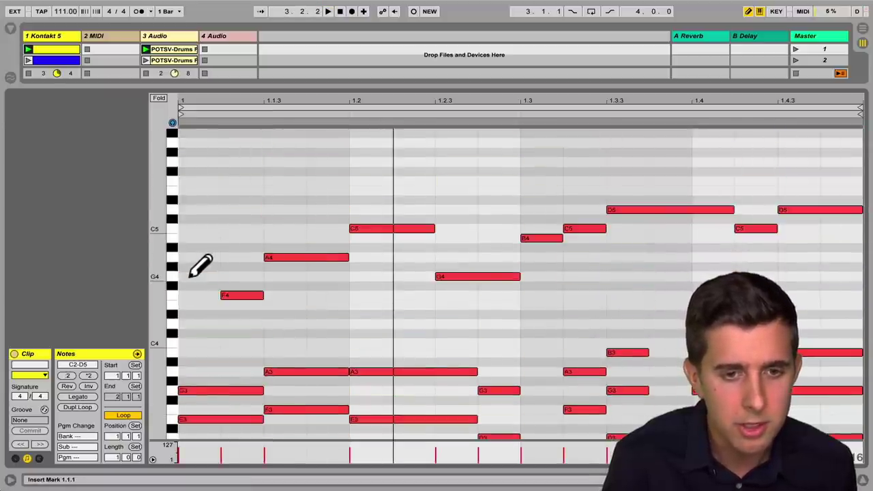
{"action": "left_click", "coordinate": [190, 229]}
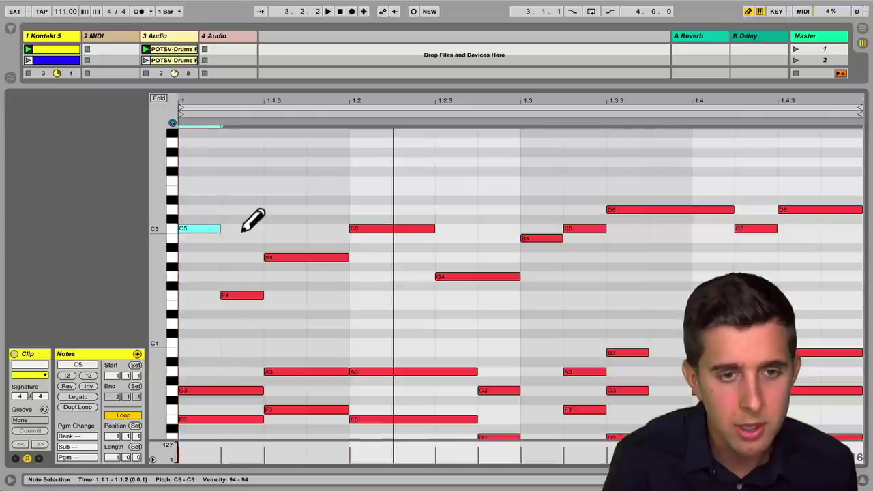
{"action": "key", "text": "space"}
{"action": "key", "text": "space"}
Replace the melody's F4 at 1.1.2 with G4 and audition the loop.
{"action": "left_click", "coordinate": [239, 296]}
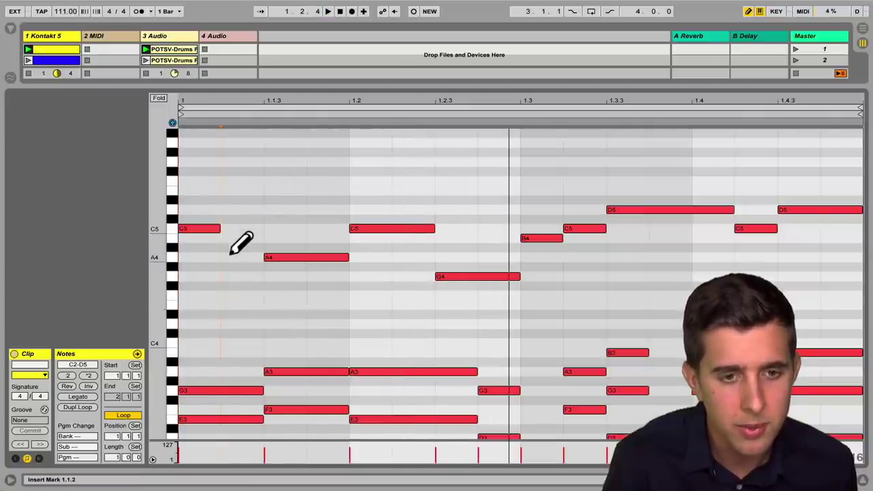
{"action": "left_click", "coordinate": [249, 276]}
{"action": "key", "text": "space"}
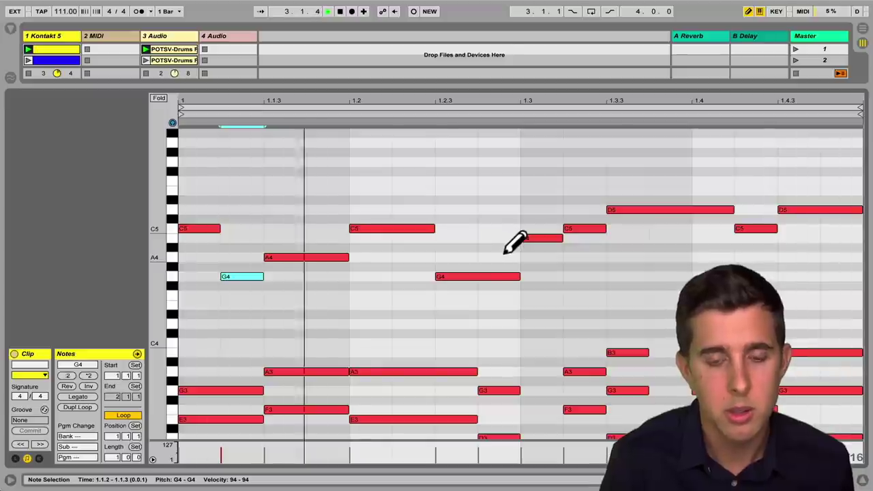
{"action": "key", "text": "space"}
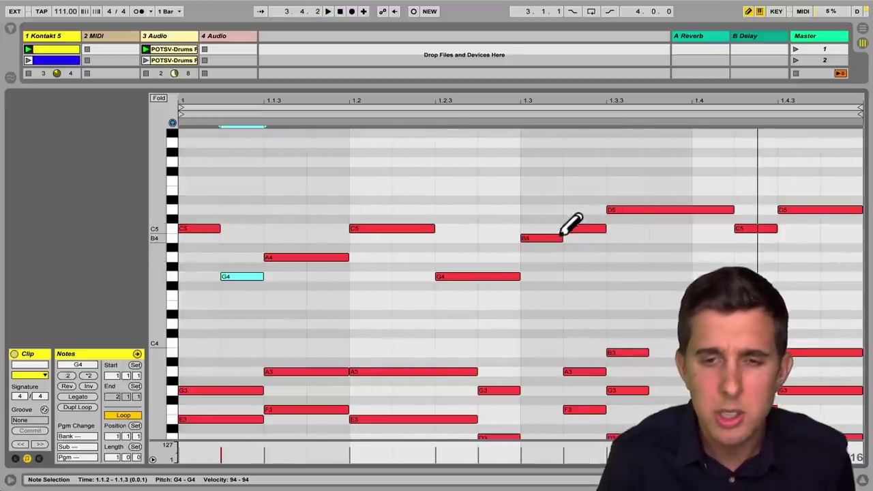
Delete the melody notes B4 at 1.3 and C5 at 1.3.2, and lengthen the preceding G4 to 1.3.2 while auditioning.
{"action": "left_click", "coordinate": [581, 228]}
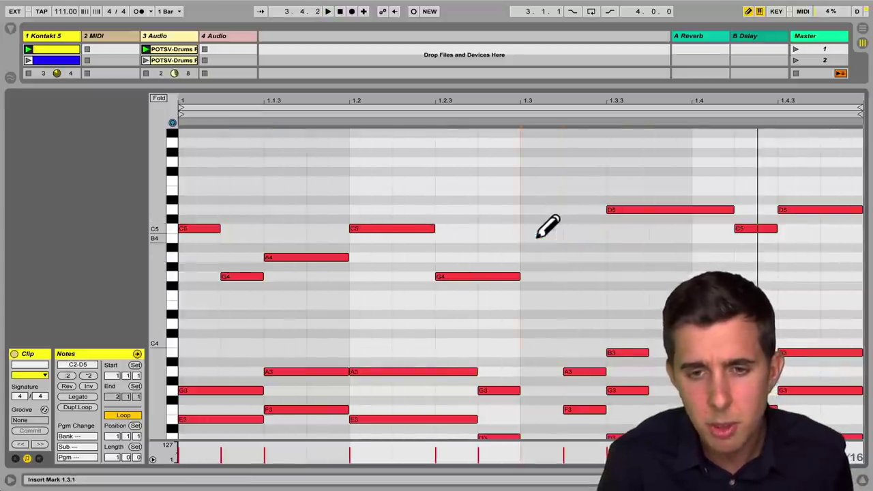
{"action": "left_click_drag", "start_coordinate": [518, 276], "coordinate": [593, 278]}
{"action": "key", "text": "space"}
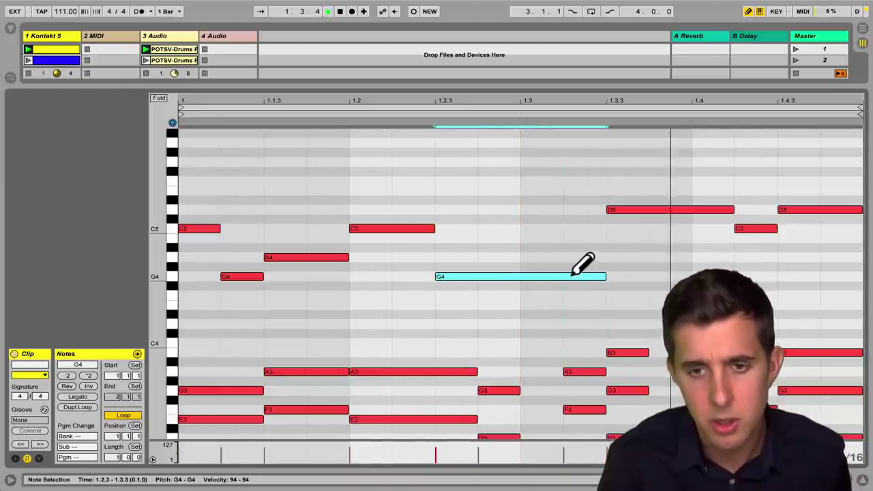
{"action": "left_click_drag", "start_coordinate": [602, 275], "coordinate": [560, 279]}
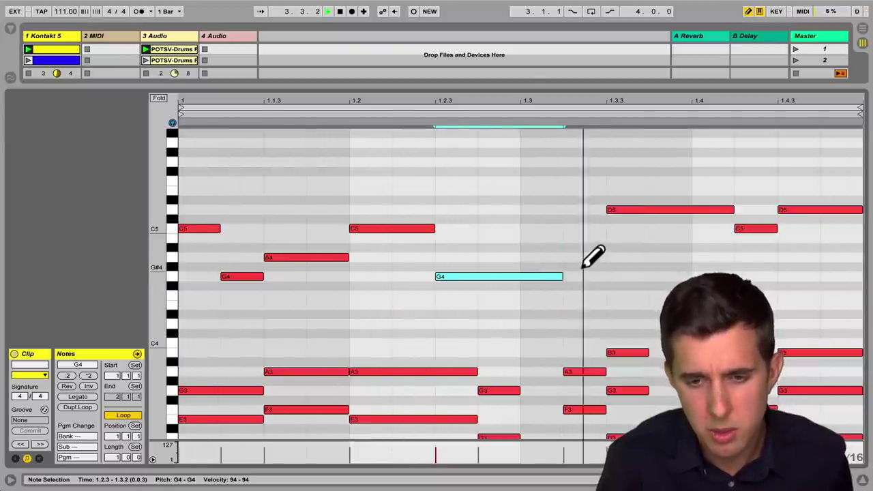
{"action": "scroll", "coordinate": [594, 257], "scroll_direction": "down", "scroll_amount": 3}
{"action": "scroll", "coordinate": [593, 256], "scroll_direction": "up", "scroll_amount": 4}
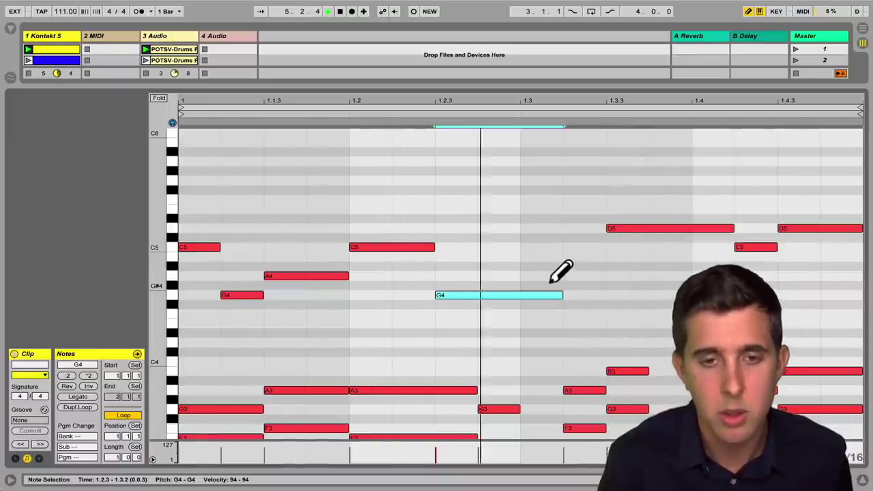
{"action": "scroll", "coordinate": [561, 270], "scroll_direction": "up", "scroll_amount": 1}
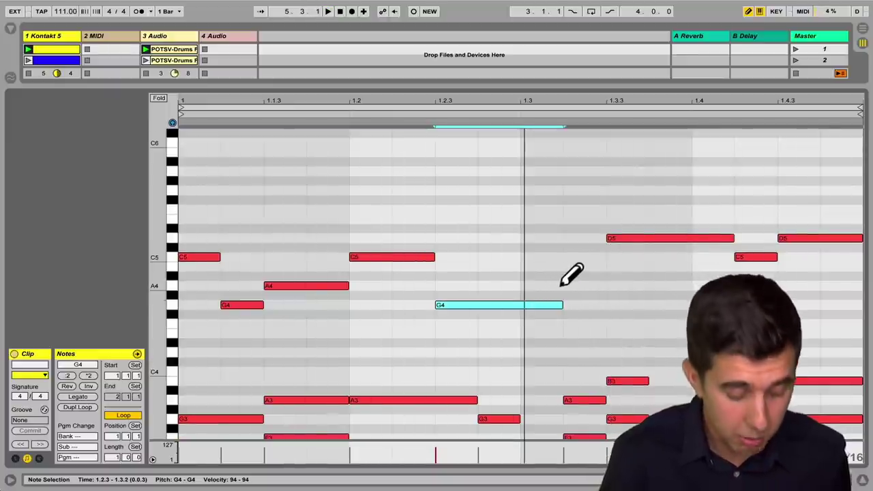
{"action": "left_click", "coordinate": [781, 293]}
{"action": "left_click", "coordinate": [783, 294]}
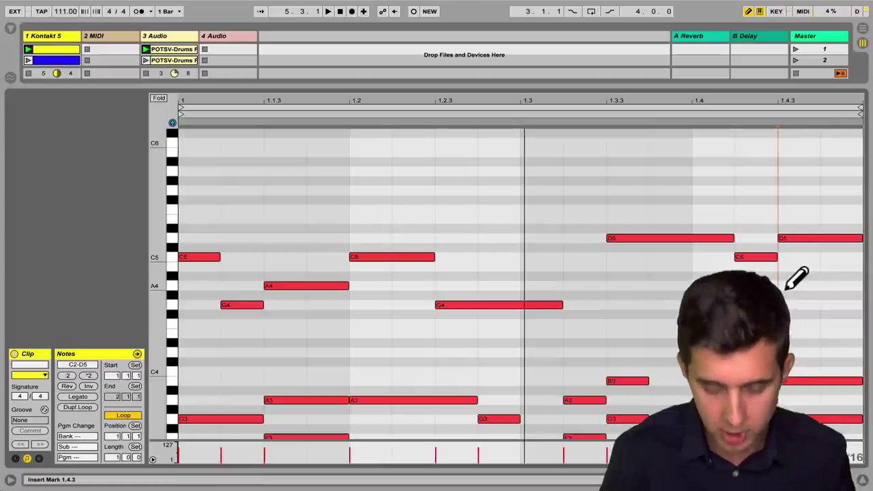
Load the Analog instrument onto the empty MIDI track 2, clearing the browser's drums search to find it.
{"action": "left_click_drag", "start_coordinate": [818, 347], "coordinate": [176, 197]}
{"action": "left_click_drag", "start_coordinate": [164, 95], "coordinate": [170, 262]}
{"action": "left_click", "coordinate": [95, 34]}
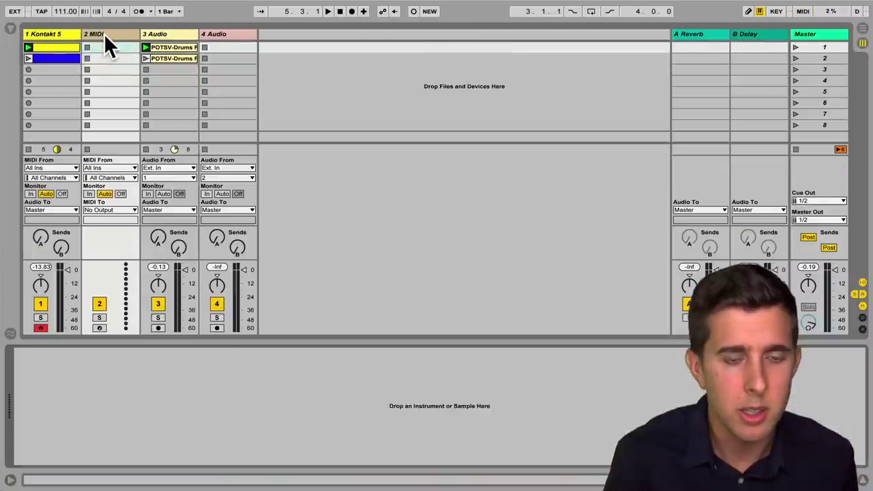
{"action": "left_click", "coordinate": [10, 29]}
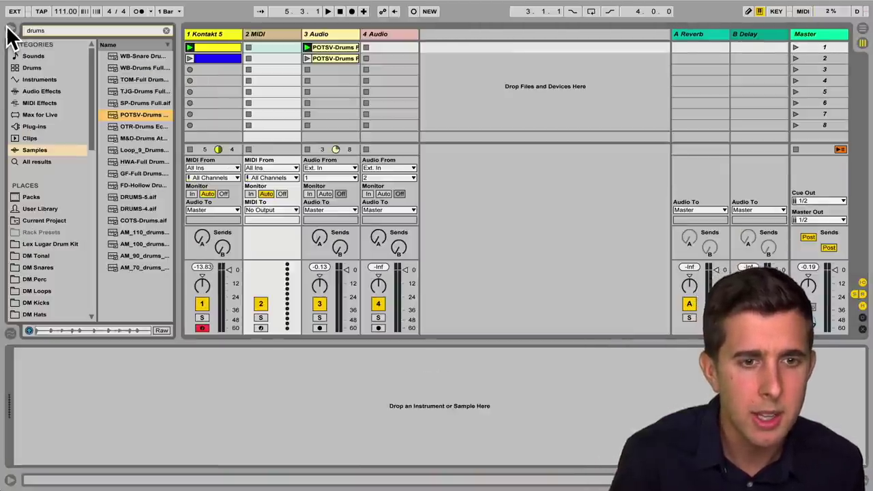
{"action": "left_click", "coordinate": [43, 79]}
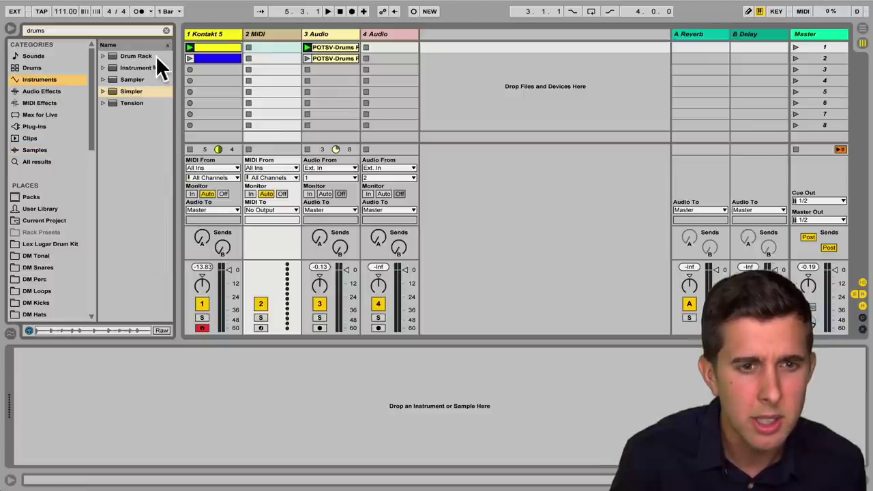
{"action": "left_click", "coordinate": [49, 30]}
{"action": "key", "text": "BackSpace"}
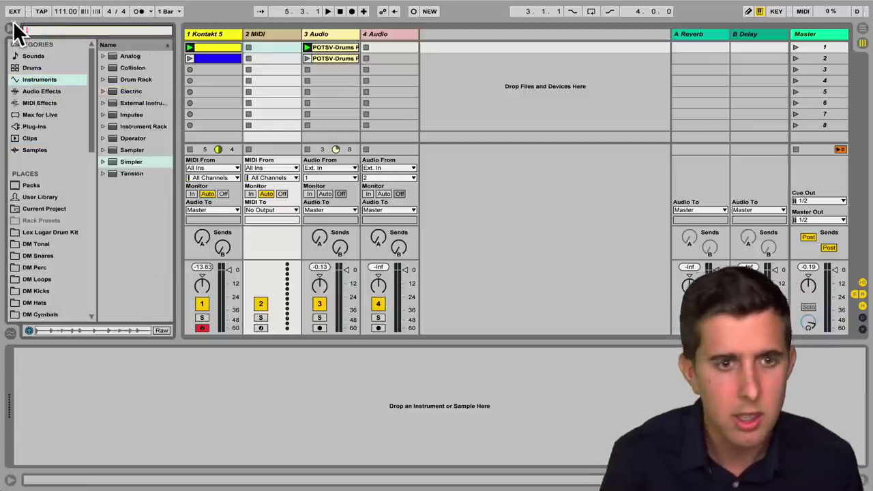
{"action": "left_click_drag", "start_coordinate": [139, 57], "coordinate": [273, 32]}
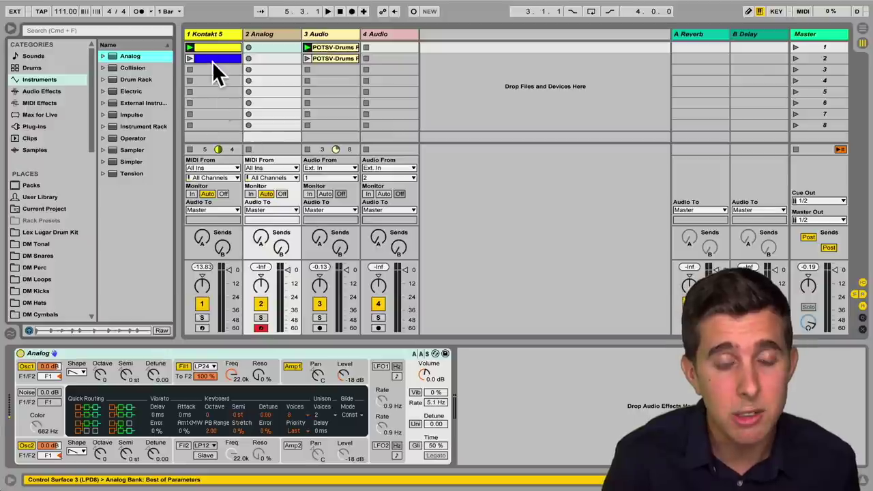
Copy the Kontakt 5 track's first clip, with chords and melody, into the first slot of the Analog track.
{"action": "left_click", "coordinate": [271, 47]}
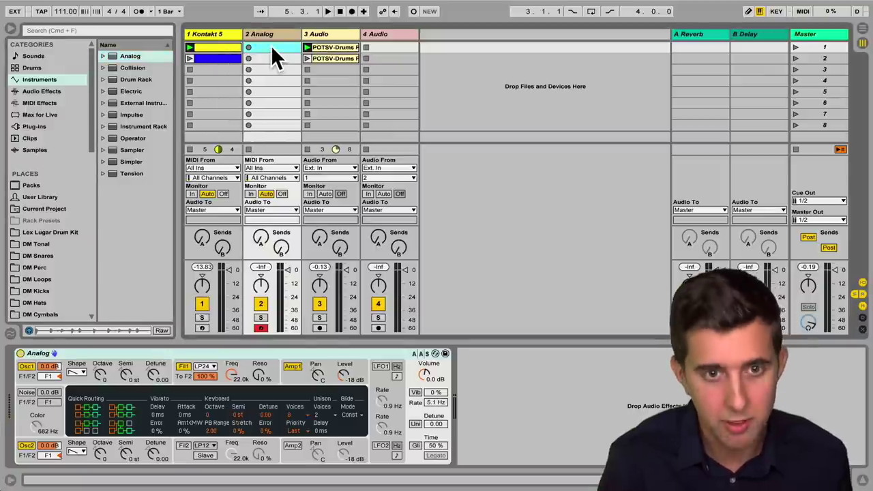
{"action": "left_click", "coordinate": [212, 46]}
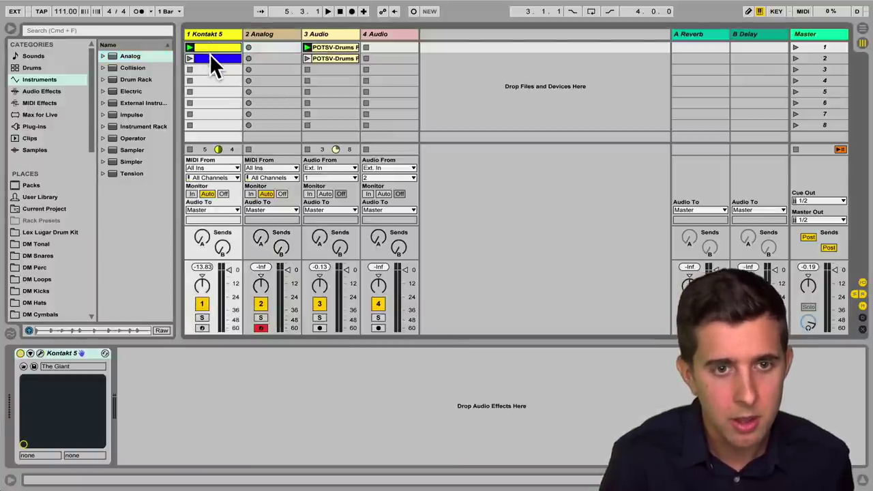
{"action": "double_click", "coordinate": [210, 58]}
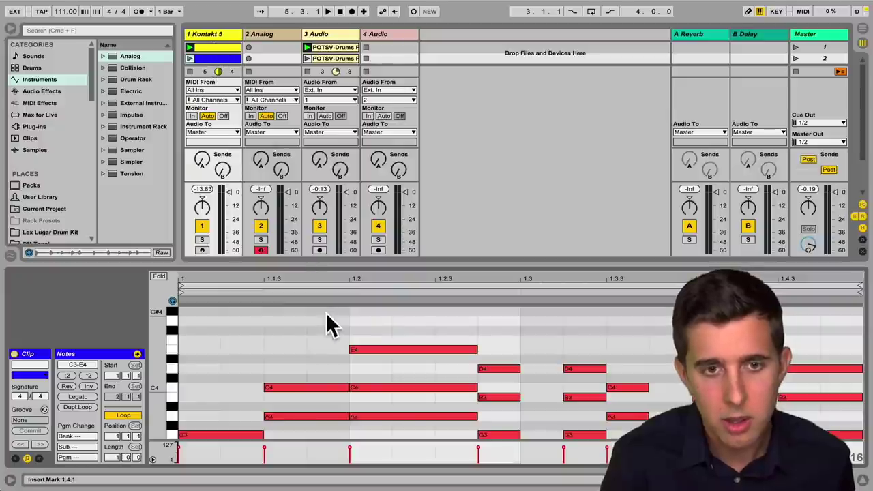
{"action": "left_click", "coordinate": [225, 48]}
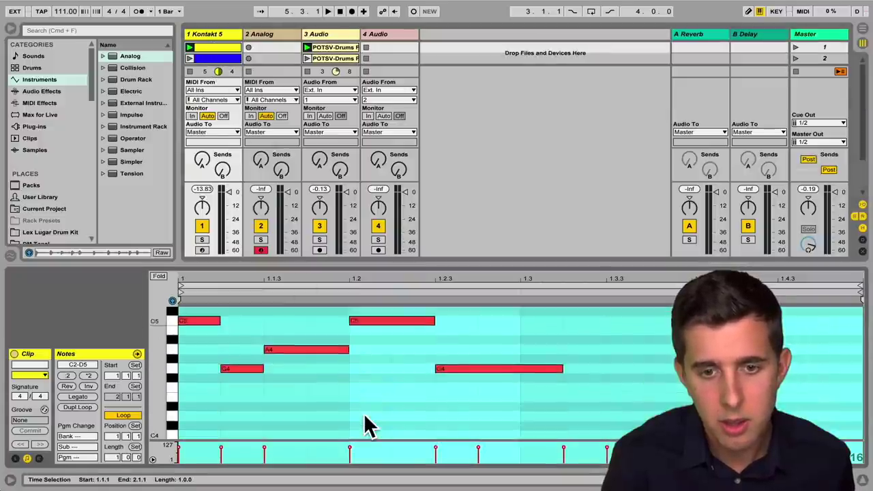
{"action": "scroll", "coordinate": [369, 426], "scroll_direction": "up", "scroll_amount": 4}
{"action": "scroll", "coordinate": [365, 425], "scroll_direction": "down", "scroll_amount": 3}
{"action": "left_click_drag", "start_coordinate": [212, 55], "coordinate": [270, 45]}
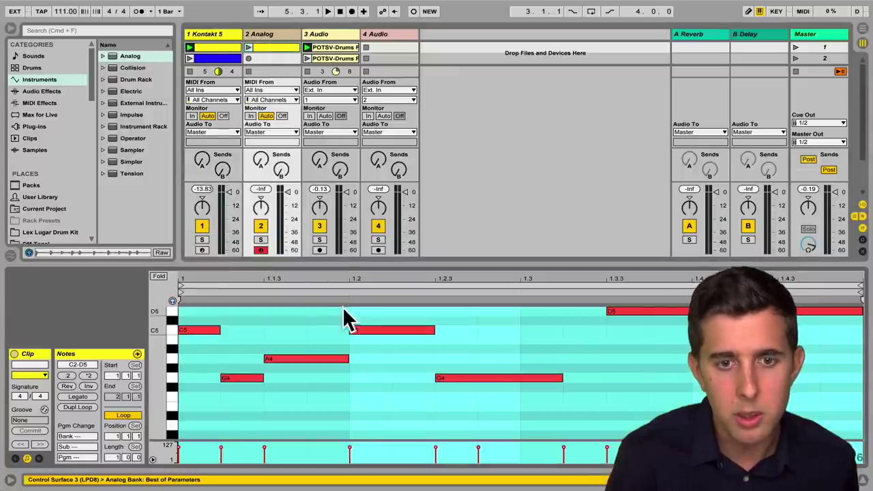
Delete all the chord and bass notes from C2 to B3 in the Analog track's clip, keeping only the melody.
{"action": "left_click_drag", "start_coordinate": [347, 263], "coordinate": [318, 53]}
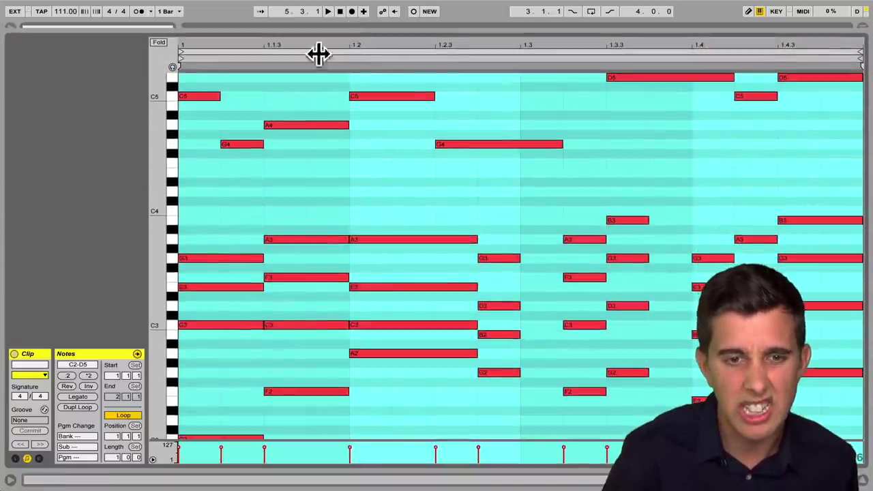
{"action": "left_click_drag", "start_coordinate": [194, 204], "coordinate": [861, 442]}
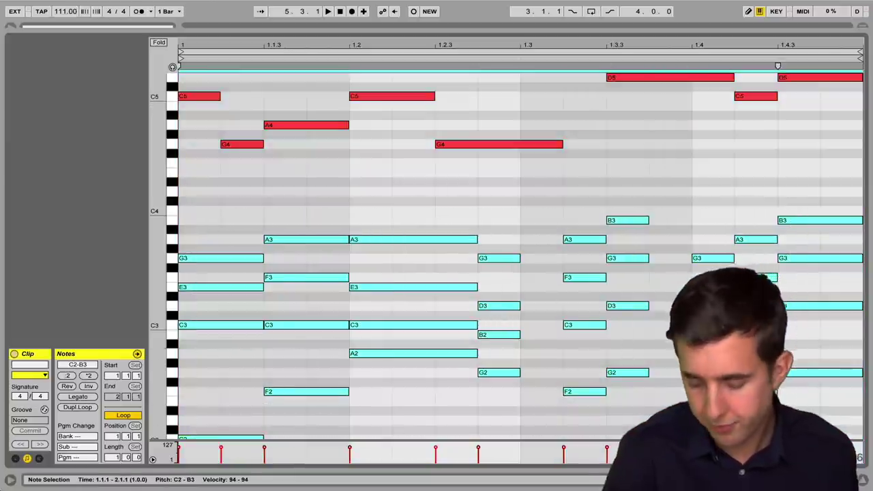
{"action": "key", "text": "Delete"}
{"action": "scroll", "coordinate": [648, 409], "scroll_direction": "up", "scroll_amount": 5}
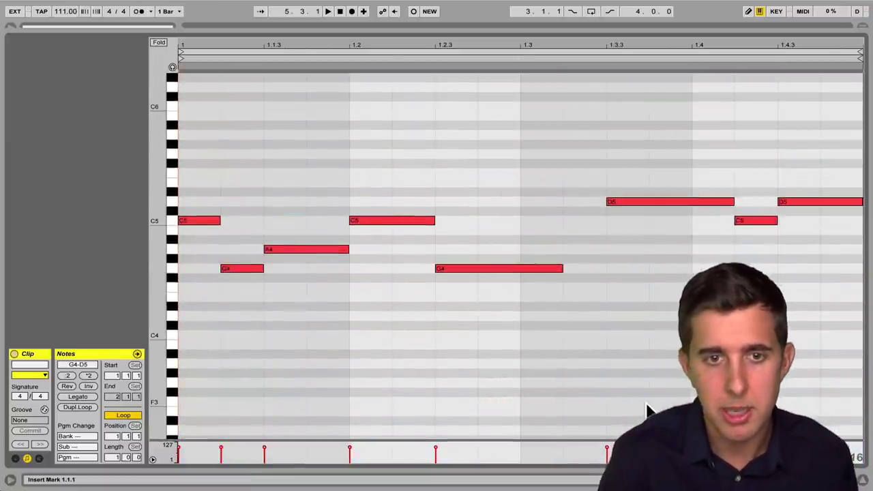
Launch scene 1 to audition the Analog melody together with the Kontakt chords and drums.
{"action": "left_click_drag", "start_coordinate": [356, 29], "coordinate": [386, 268]}
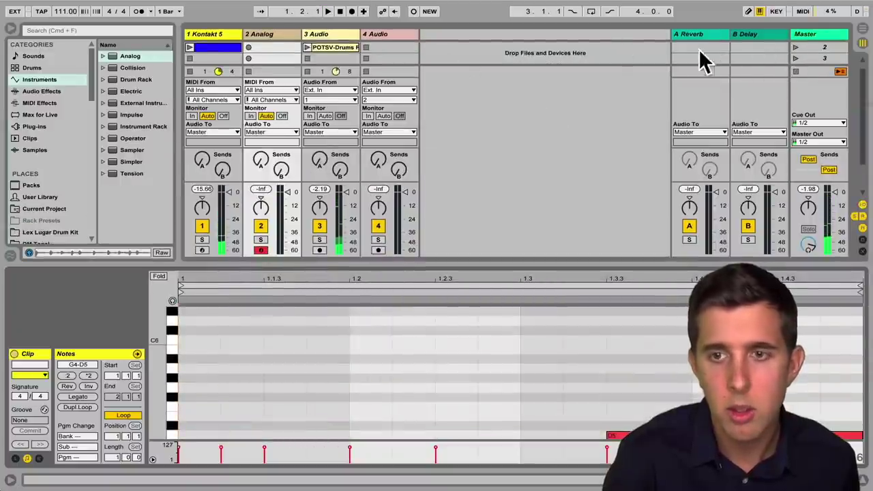
{"action": "scroll", "coordinate": [262, 67], "scroll_direction": "up", "scroll_amount": 1}
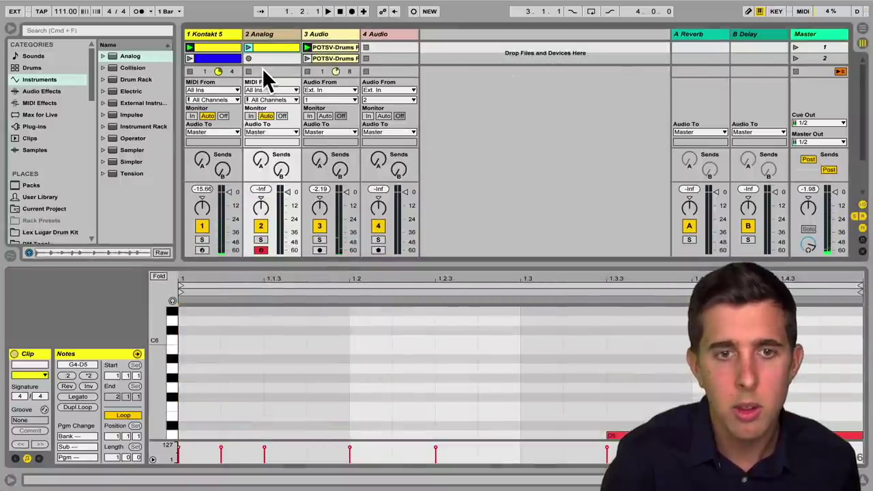
{"action": "left_click", "coordinate": [795, 47]}
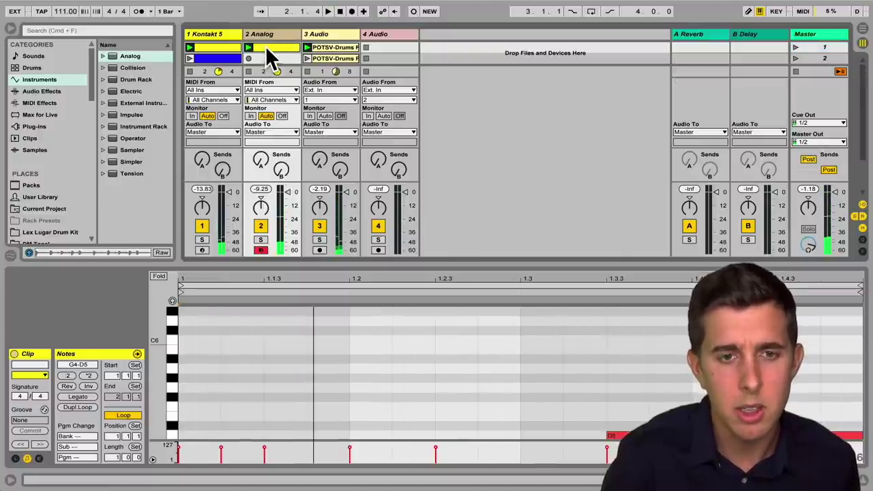
{"action": "left_click_drag", "start_coordinate": [396, 265], "coordinate": [363, 57]}
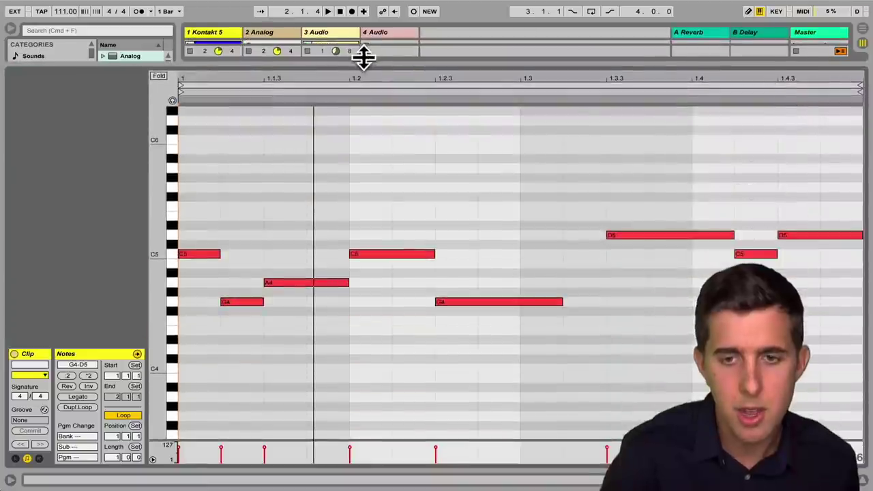
{"action": "left_click_drag", "start_coordinate": [247, 68], "coordinate": [278, 313]}
Preview Analog's Synth Lead presets, load FatEric onto track 2, and audition scene 1 with it.
{"action": "left_click", "coordinate": [266, 35]}
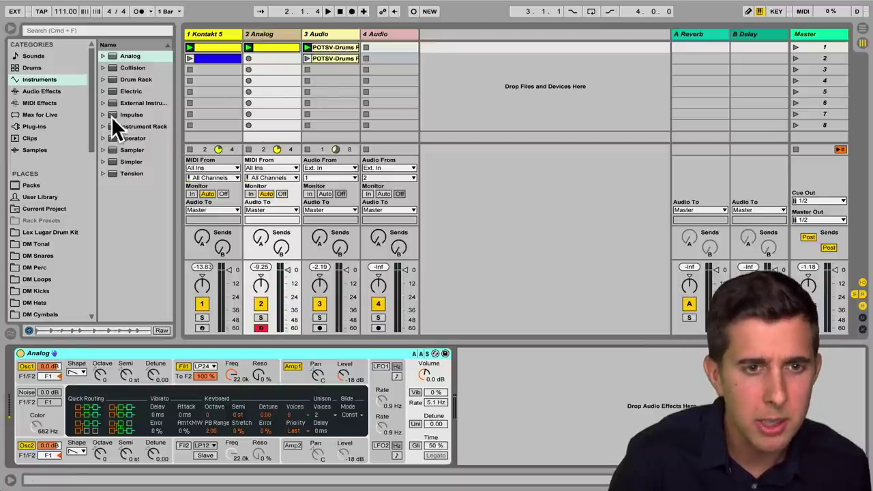
{"action": "left_click", "coordinate": [102, 56]}
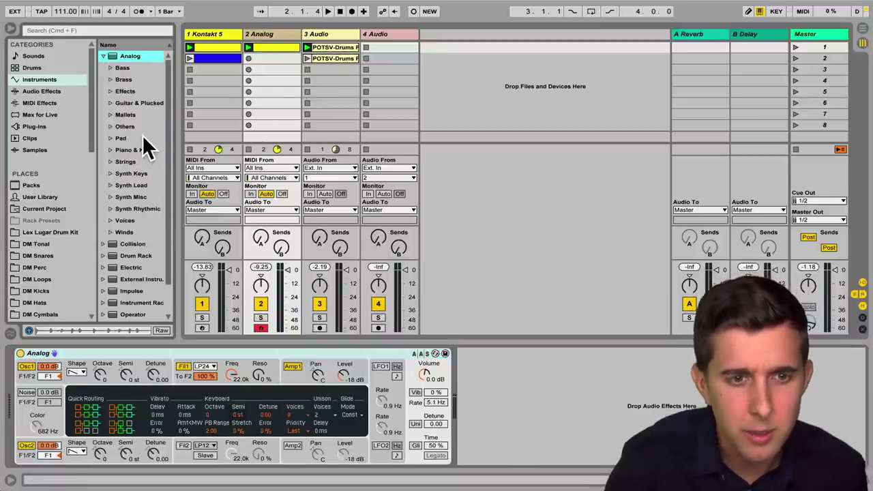
{"action": "left_click", "coordinate": [110, 185]}
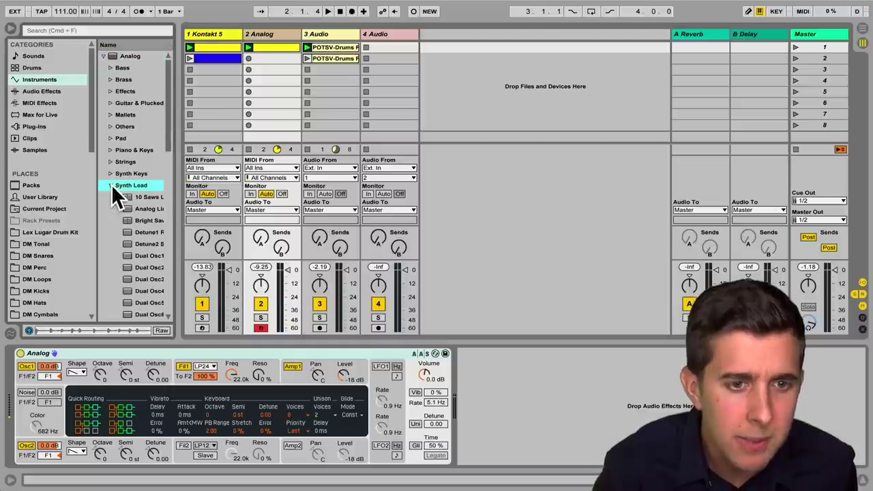
{"action": "left_click", "coordinate": [149, 207]}
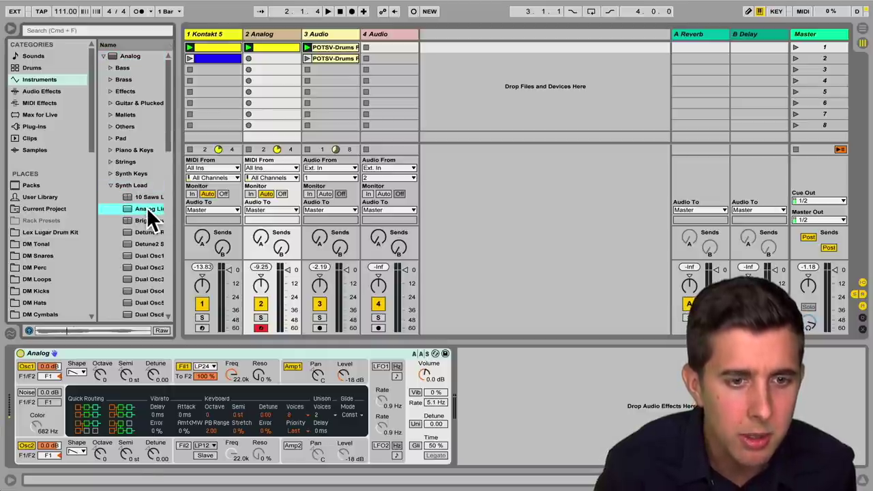
{"action": "left_click", "coordinate": [144, 220]}
{"action": "left_click", "coordinate": [142, 233]}
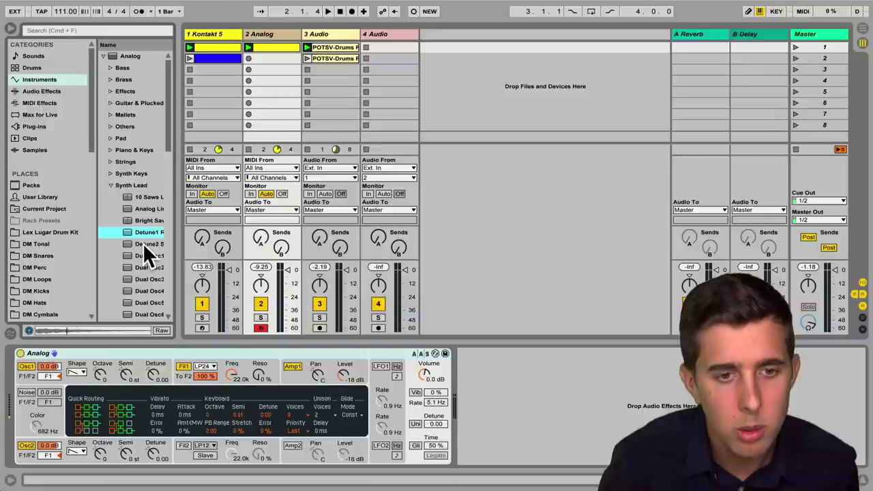
{"action": "left_click", "coordinate": [143, 244]}
{"action": "left_click", "coordinate": [145, 255]}
{"action": "left_click", "coordinate": [150, 279]}
{"action": "scroll", "coordinate": [151, 287], "scroll_direction": "down", "scroll_amount": 5}
{"action": "left_click", "coordinate": [151, 281]}
{"action": "scroll", "coordinate": [150, 283], "scroll_direction": "down", "scroll_amount": 2}
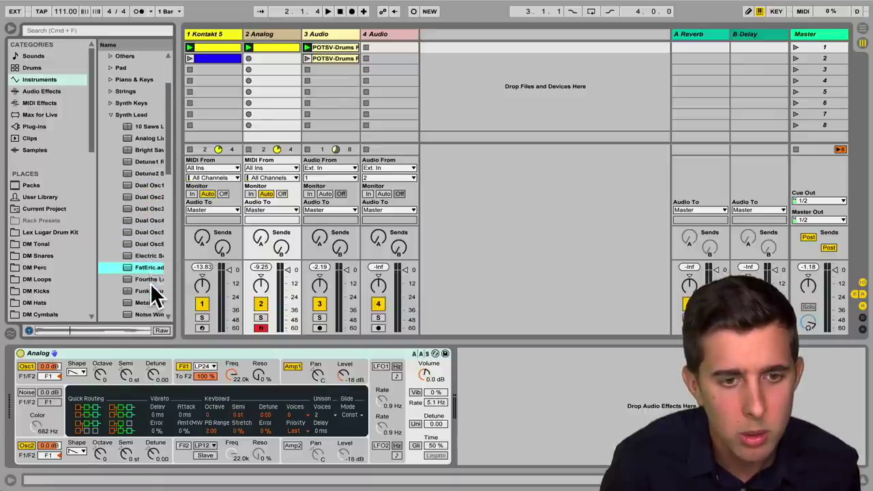
{"action": "double_click", "coordinate": [147, 256]}
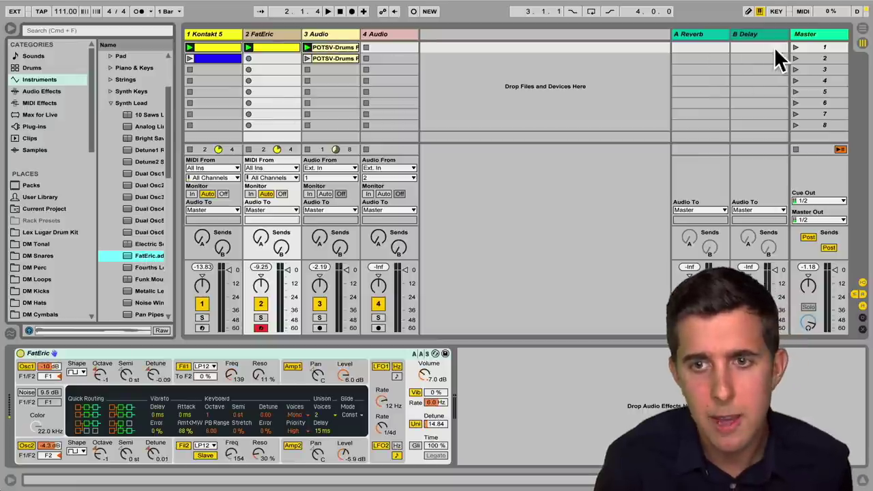
{"action": "left_click", "coordinate": [794, 47]}
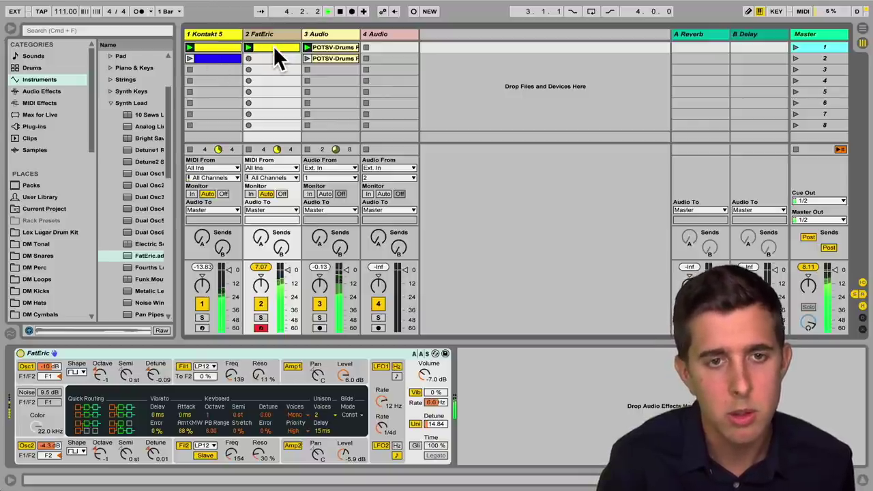
Delete the melody notes from G4 to D5 in the Kontakt 5 track's first clip, keeping only the chords and bass.
{"action": "double_click", "coordinate": [225, 60]}
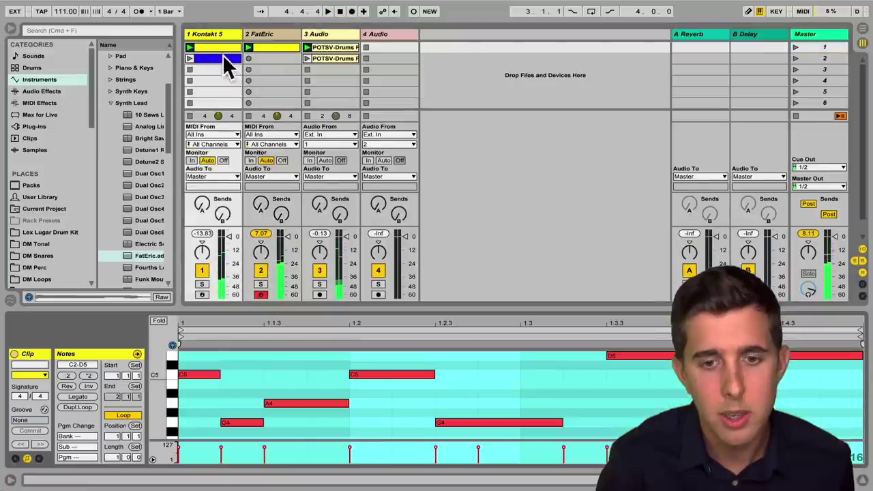
{"action": "left_click_drag", "start_coordinate": [382, 309], "coordinate": [356, 42]}
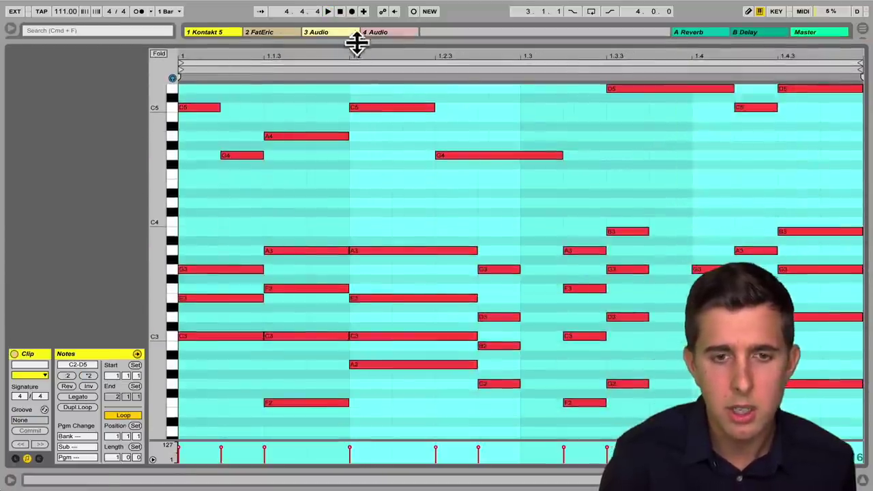
{"action": "left_click", "coordinate": [362, 199]}
{"action": "left_click_drag", "start_coordinate": [193, 192], "coordinate": [784, 84]}
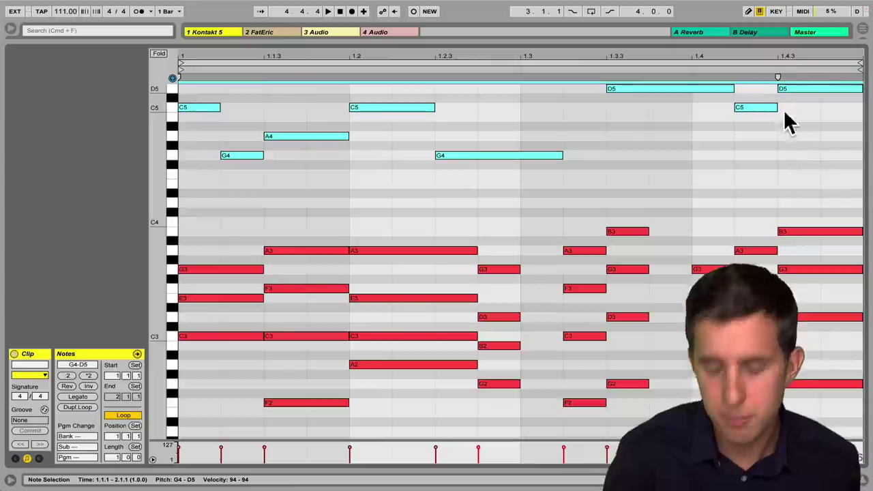
{"action": "key", "text": "Delete"}
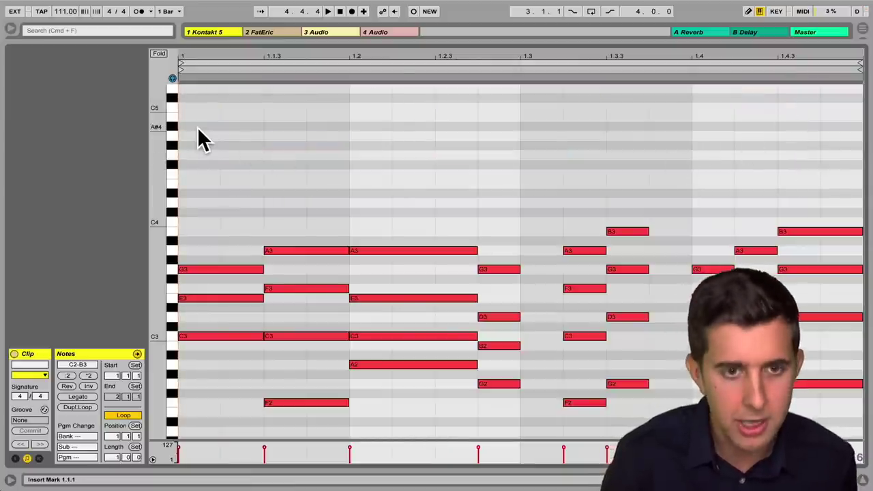
Draw an E4 note above the first chord, from 1.1.1 to 1.1.3.
{"action": "scroll", "coordinate": [205, 140], "scroll_direction": "up", "scroll_amount": 3}
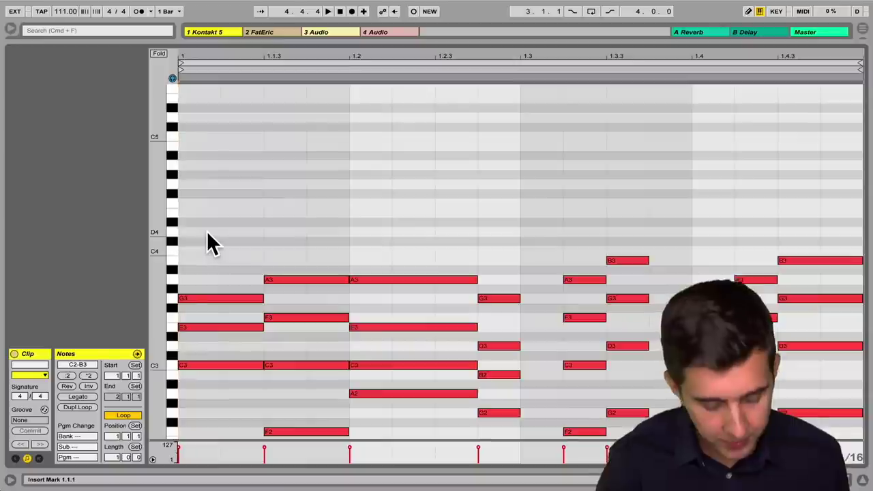
{"action": "scroll", "coordinate": [216, 295], "scroll_direction": "down", "scroll_amount": 4}
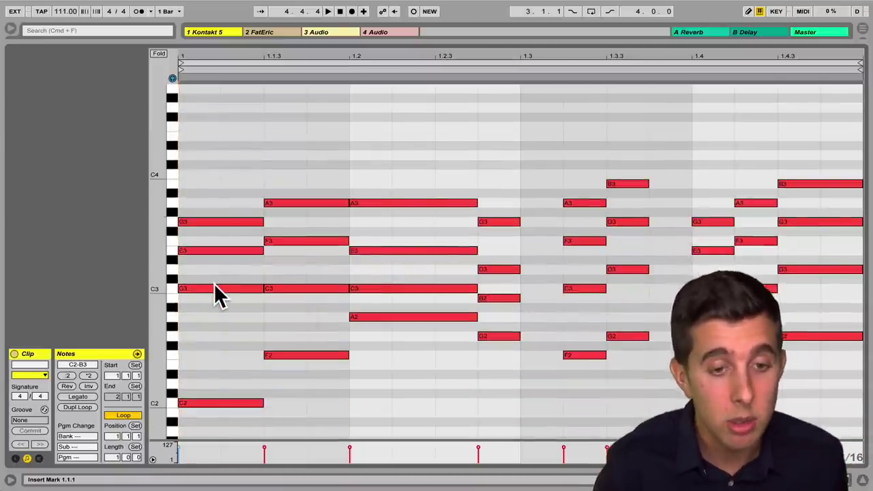
{"action": "key", "text": "b"}
{"action": "left_click", "coordinate": [187, 136]}
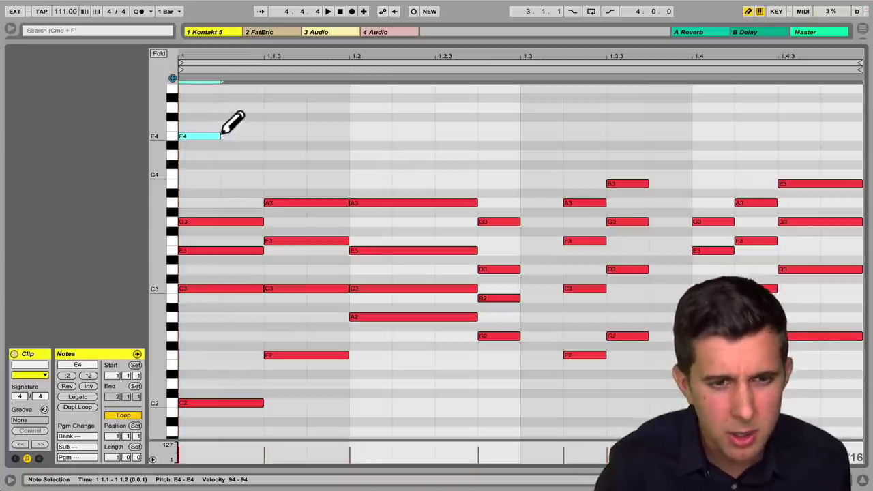
{"action": "left_click_drag", "start_coordinate": [217, 136], "coordinate": [256, 136]}
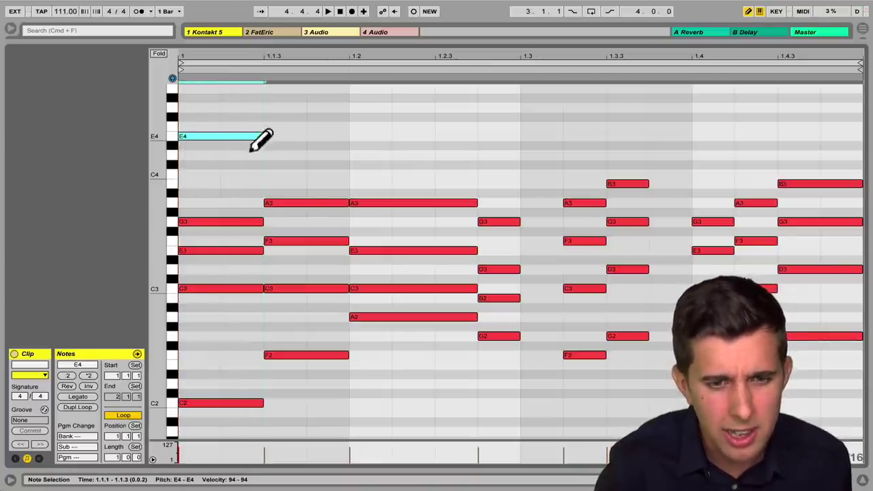
{"action": "scroll", "coordinate": [276, 122], "scroll_direction": "up", "scroll_amount": 1}
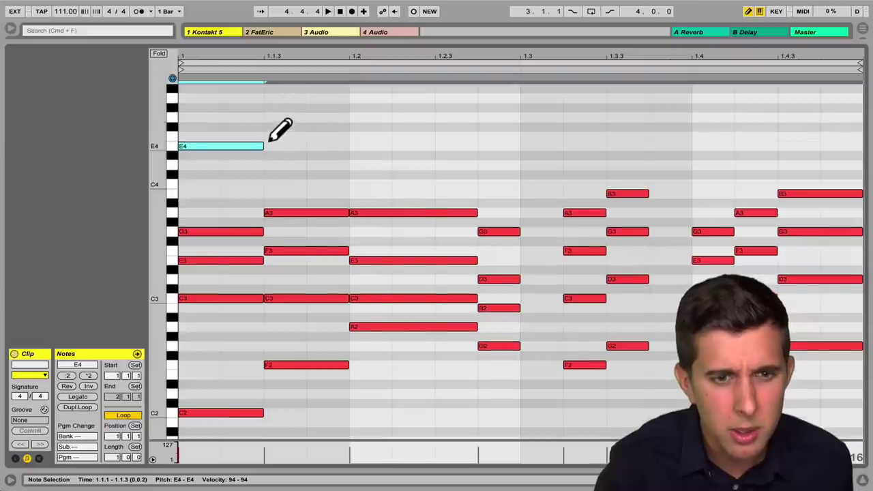
Add a C4 note above the second chord from 1.1.3 to 1.2, removing the misplaced C#4.
{"action": "left_click", "coordinate": [282, 175]}
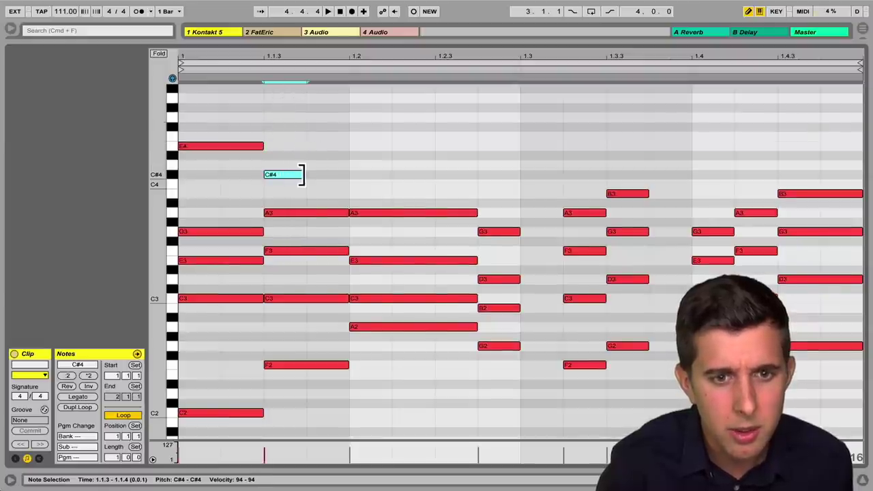
{"action": "left_click_drag", "start_coordinate": [302, 174], "coordinate": [344, 175]}
{"action": "left_click", "coordinate": [310, 183]}
{"action": "left_click", "coordinate": [270, 174]}
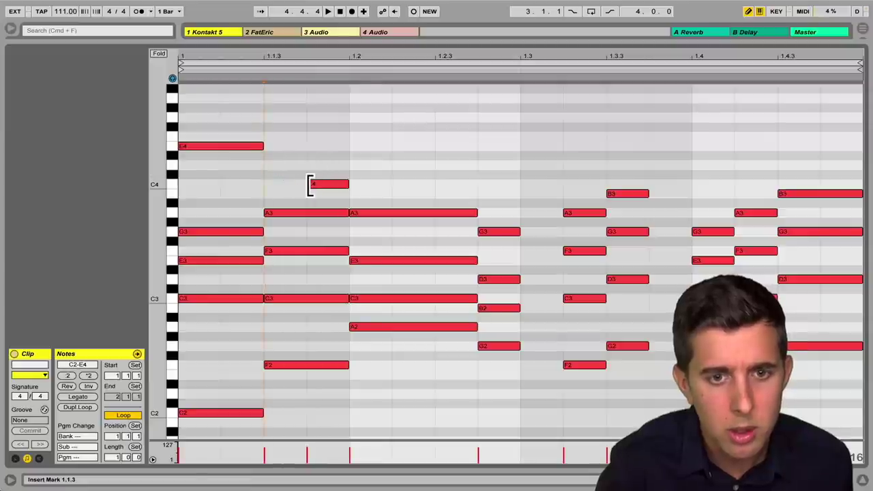
{"action": "left_click_drag", "start_coordinate": [309, 184], "coordinate": [263, 185]}
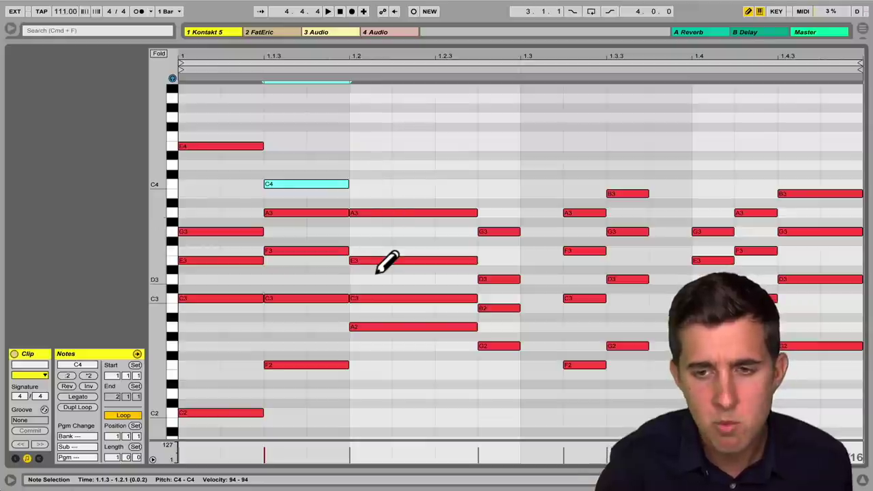
Add short C4 notes at 1.2 and 1.2.3 above the third chord and a short D4 at 1.2.4 above the fourth.
{"action": "scroll", "coordinate": [385, 263], "scroll_direction": "down", "scroll_amount": 5}
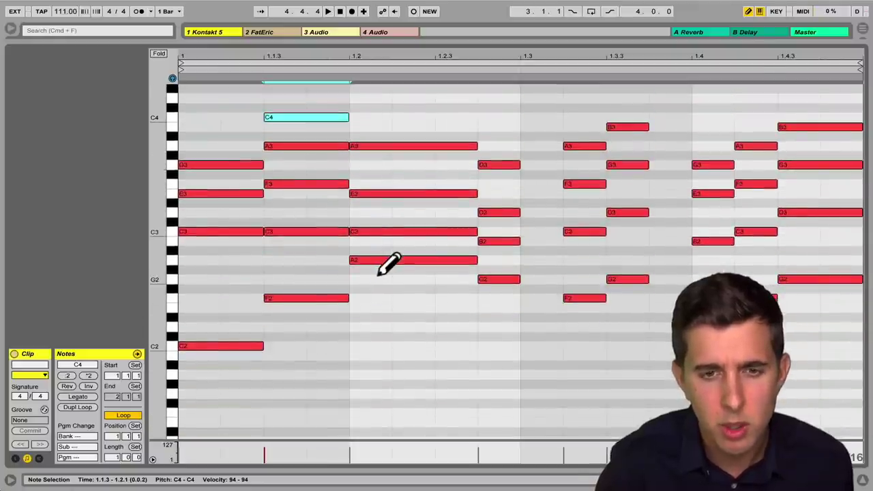
{"action": "scroll", "coordinate": [382, 270], "scroll_direction": "up", "scroll_amount": 5}
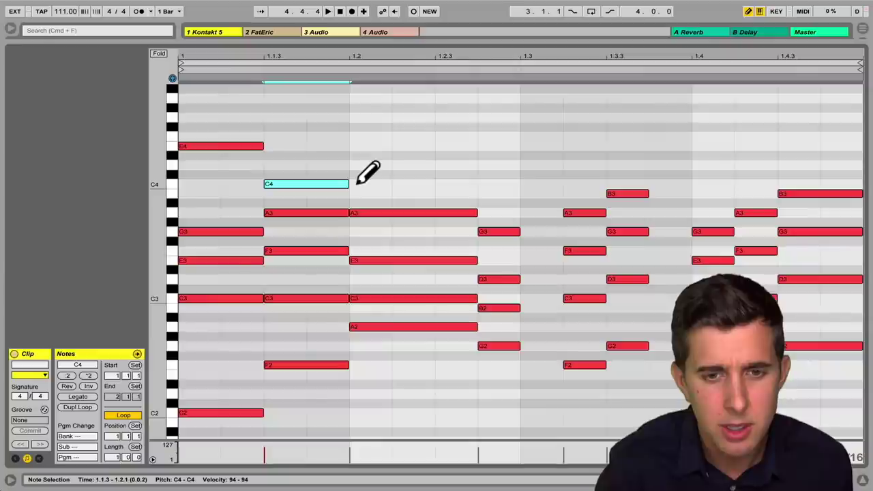
{"action": "left_click", "coordinate": [362, 184]}
{"action": "left_click", "coordinate": [444, 183]}
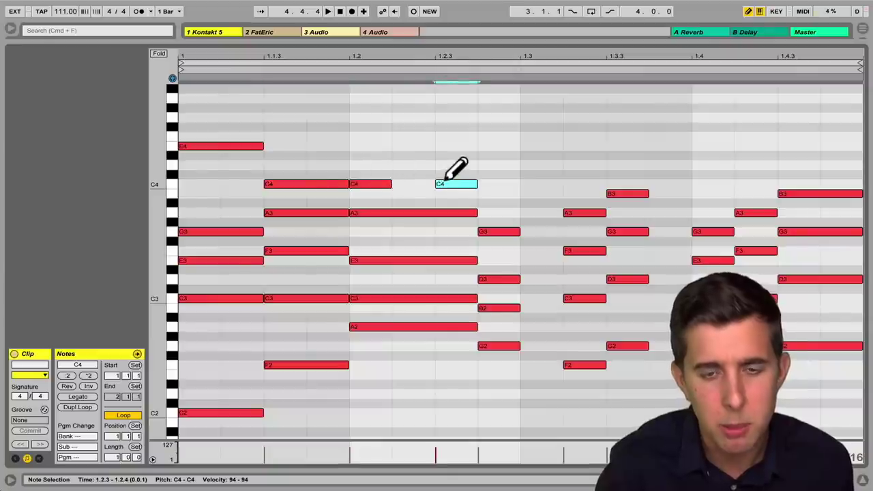
{"action": "left_click", "coordinate": [492, 166]}
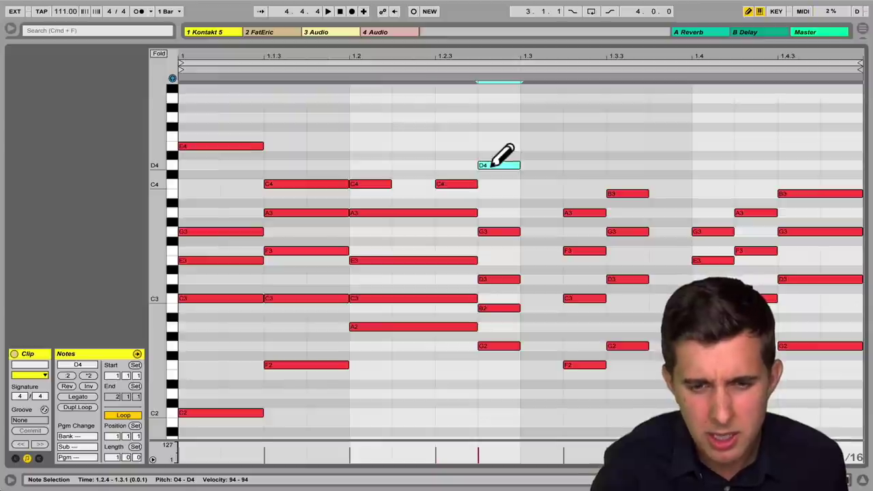
Add short D4 notes at 1.3.2 and 1.3.3 above the two chords in the third beat.
{"action": "scroll", "coordinate": [497, 160], "scroll_direction": "down", "scroll_amount": 5}
{"action": "scroll", "coordinate": [496, 160], "scroll_direction": "up", "scroll_amount": 4}
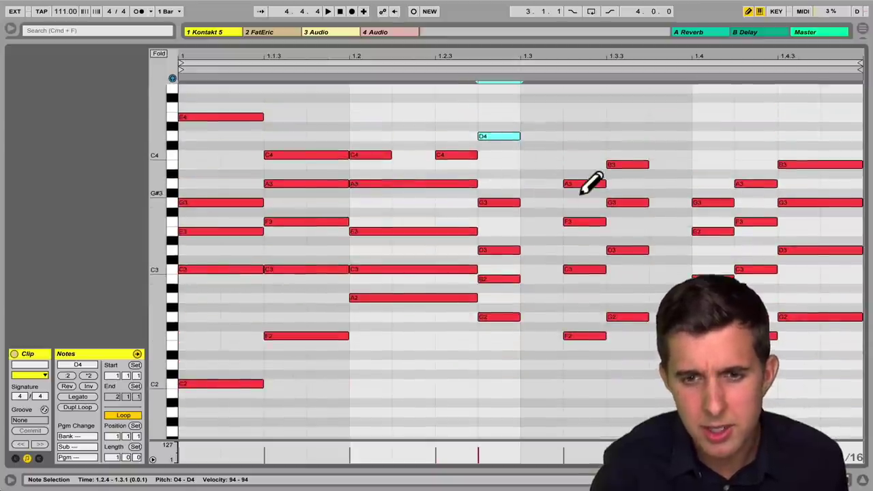
{"action": "scroll", "coordinate": [580, 192], "scroll_direction": "up", "scroll_amount": 4}
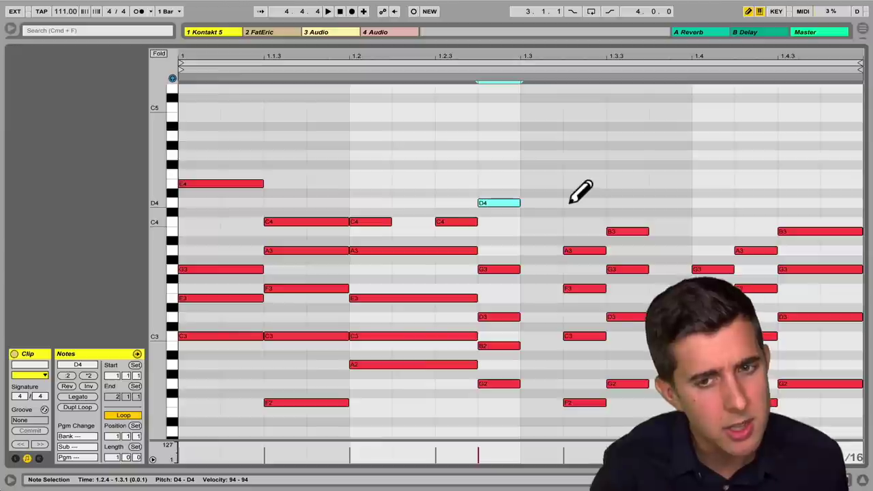
{"action": "left_click", "coordinate": [570, 201]}
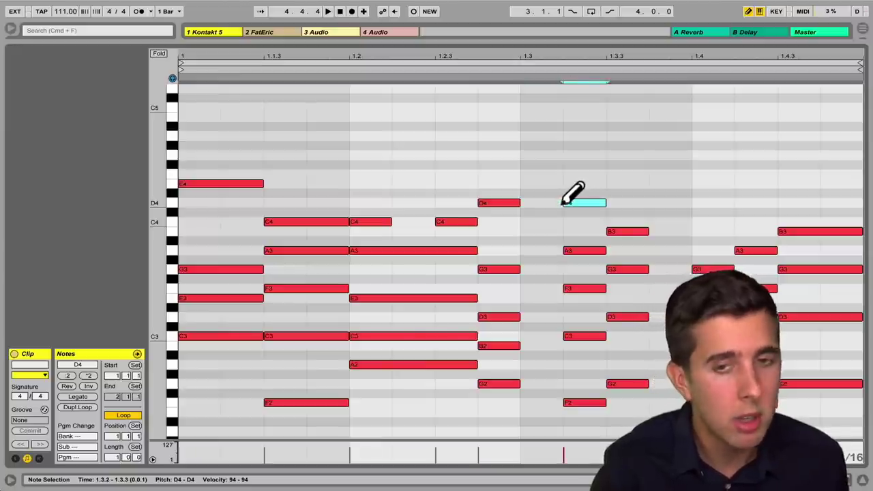
{"action": "left_click", "coordinate": [617, 203]}
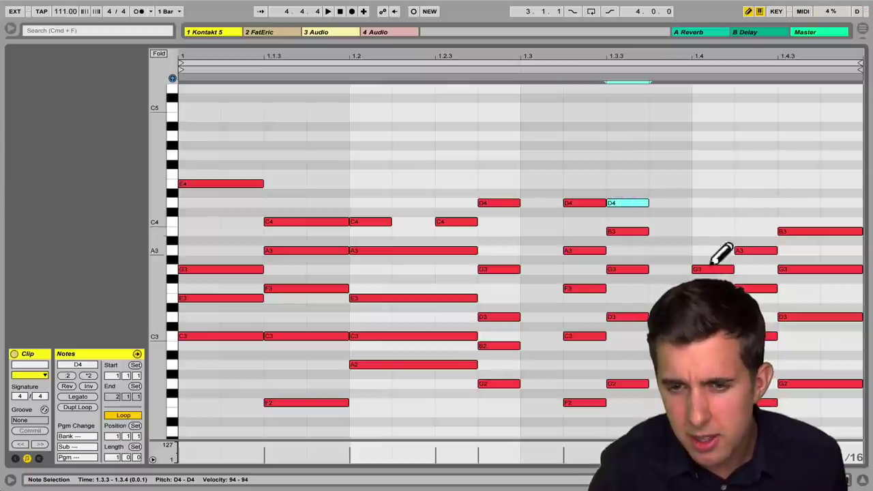
Draw an upper E4 note from 1.4 to 1.4.3 and a G4 note from 1.4.3 to the clip's end.
{"action": "left_click", "coordinate": [709, 183]}
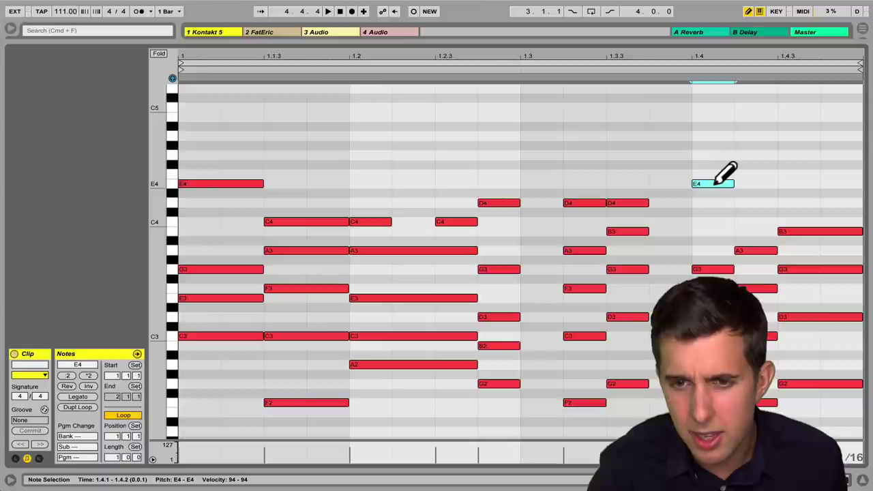
{"action": "left_click_drag", "start_coordinate": [733, 183], "coordinate": [779, 184]}
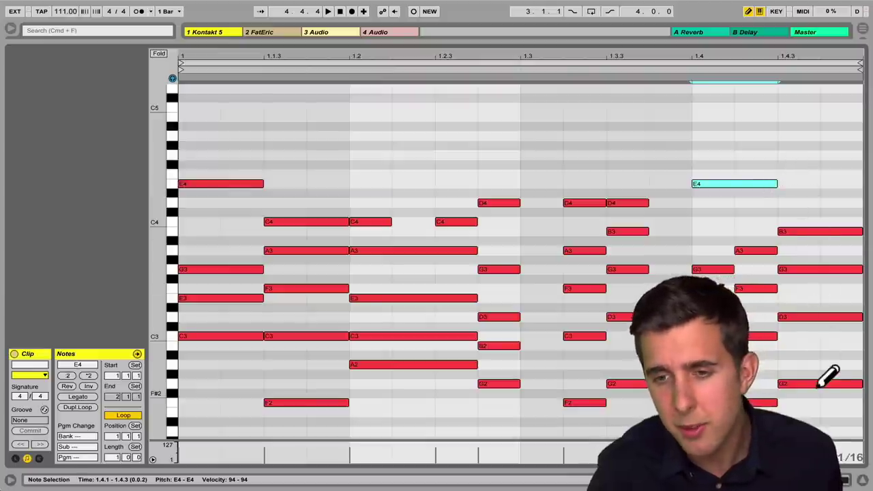
{"action": "left_click_drag", "start_coordinate": [786, 155], "coordinate": [845, 156]}
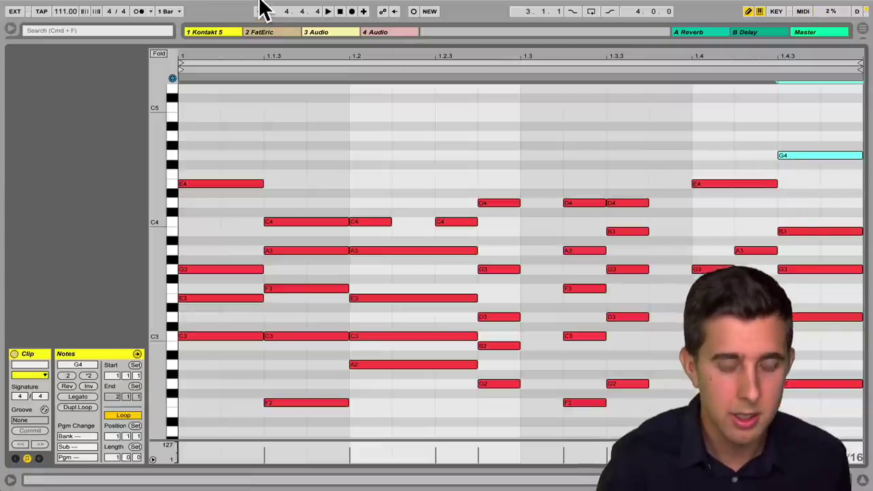
Copy the Kontakt 5 track's first clip into the FatEric track's second clip slot.
{"action": "left_click", "coordinate": [232, 56]}
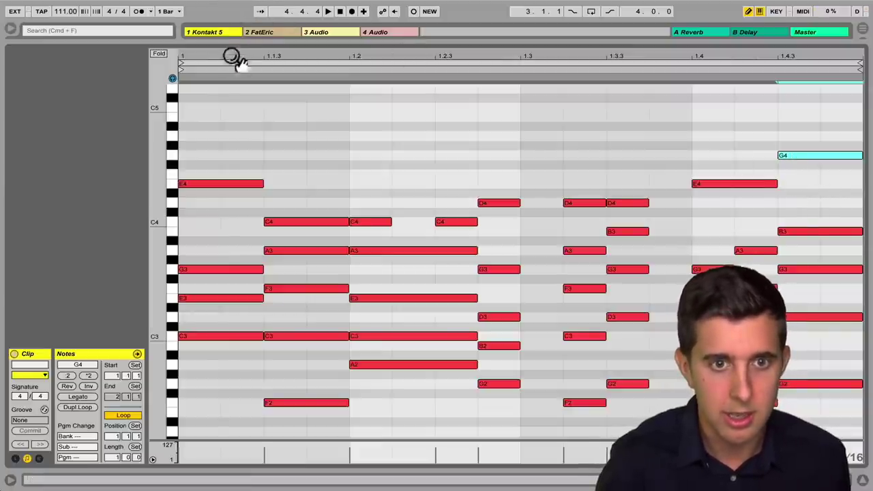
{"action": "left_click_drag", "start_coordinate": [224, 42], "coordinate": [232, 226]}
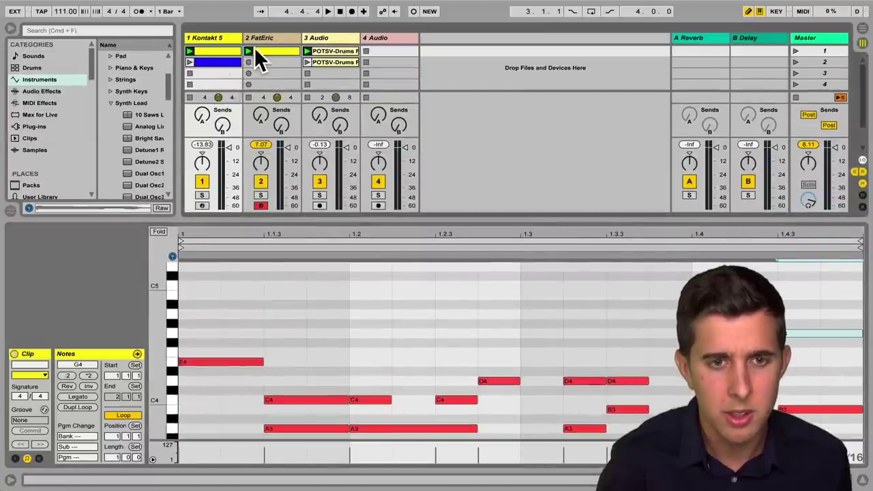
{"action": "left_click_drag", "start_coordinate": [211, 49], "coordinate": [266, 64]}
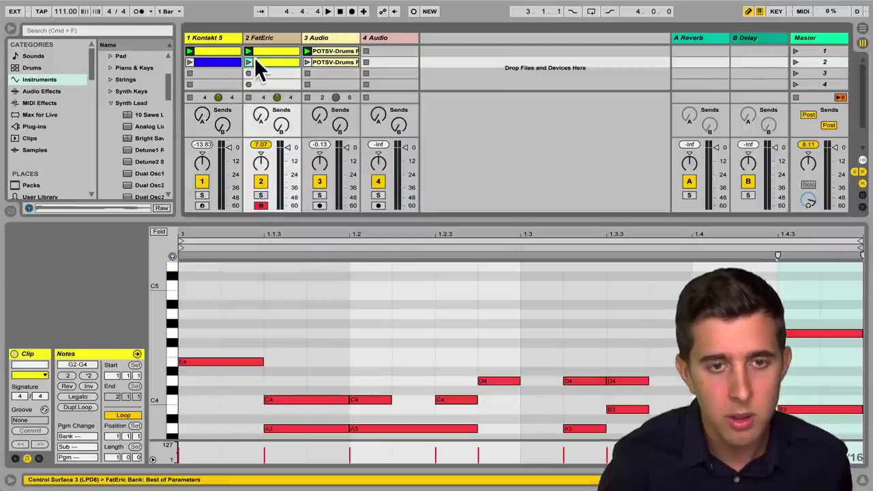
Delete all chord and bass notes from C2 to B3 in the FatEric track's second clip, keeping only the new melody.
{"action": "left_click_drag", "start_coordinate": [344, 227], "coordinate": [317, 6]}
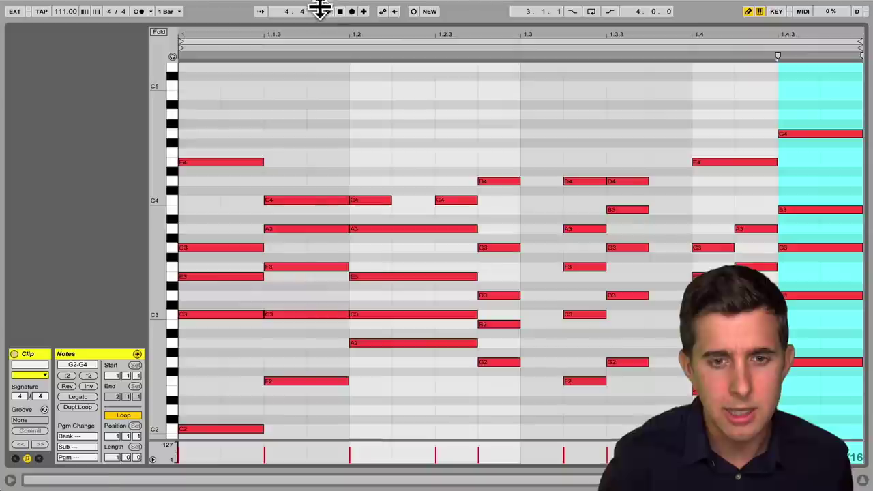
{"action": "left_click", "coordinate": [197, 232]}
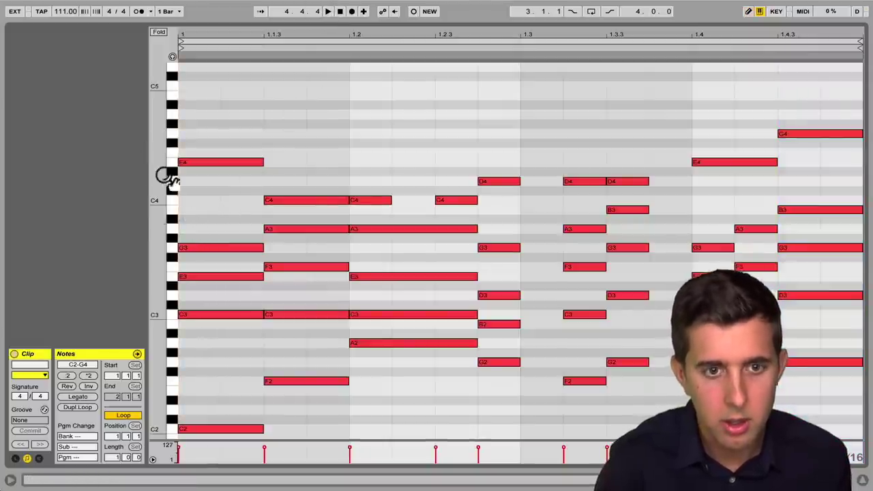
{"action": "left_click_drag", "start_coordinate": [189, 220], "coordinate": [767, 413]}
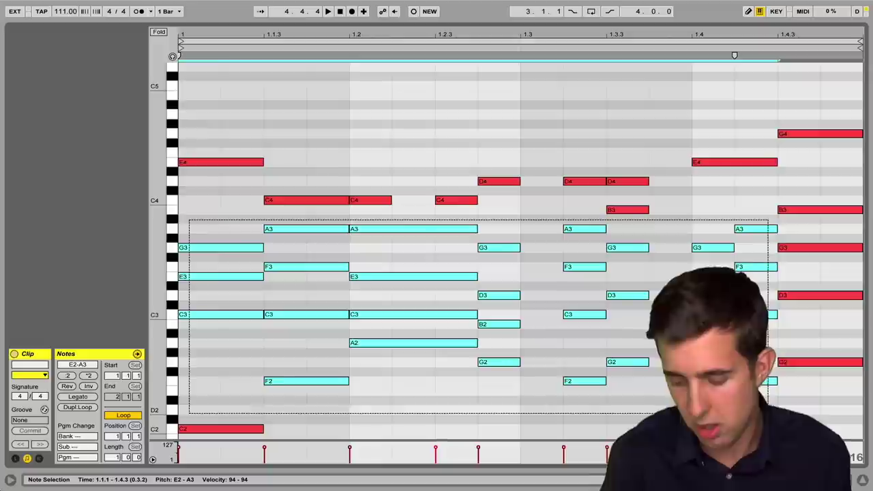
{"action": "key", "text": "Delete"}
{"action": "left_click_drag", "start_coordinate": [791, 181], "coordinate": [837, 379]}
{"action": "key", "text": "Delete"}
{"action": "left_click", "coordinate": [622, 209]}
{"action": "scroll", "coordinate": [526, 257], "scroll_direction": "down", "scroll_amount": 5}
{"action": "left_click", "coordinate": [221, 262]}
{"action": "left_click", "coordinate": [221, 201]}
{"action": "scroll", "coordinate": [209, 212], "scroll_direction": "up", "scroll_amount": 10}
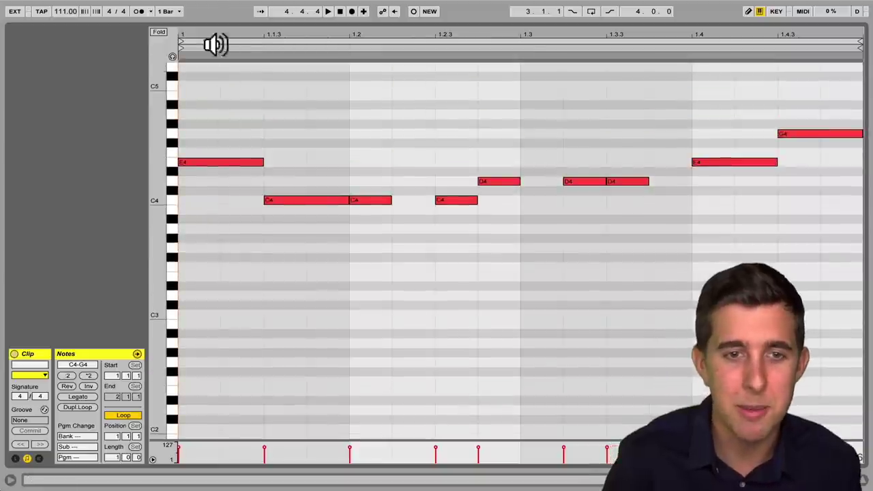
Delete the added upper notes from C4 to G4 in the Kontakt 5 track's first clip, leaving only the chords and bass.
{"action": "left_click_drag", "start_coordinate": [216, 25], "coordinate": [263, 267]}
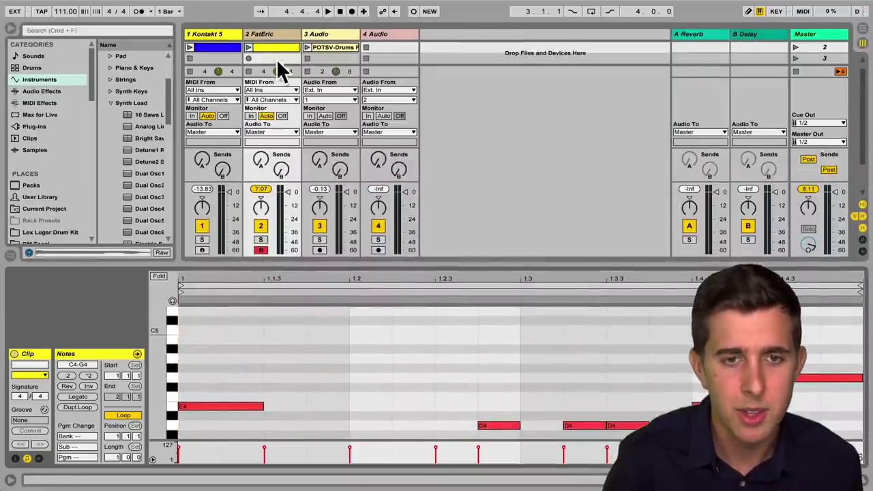
{"action": "scroll", "coordinate": [221, 52], "scroll_direction": "up", "scroll_amount": 1}
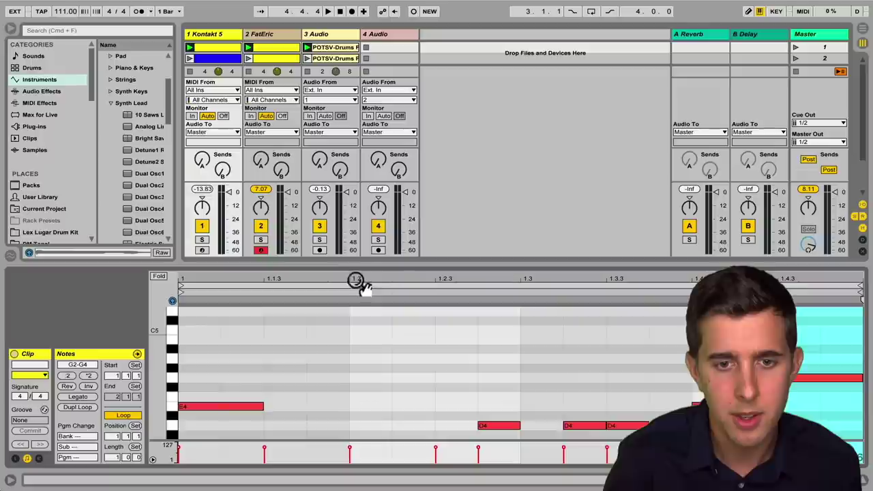
{"action": "left_click_drag", "start_coordinate": [355, 265], "coordinate": [327, 86]}
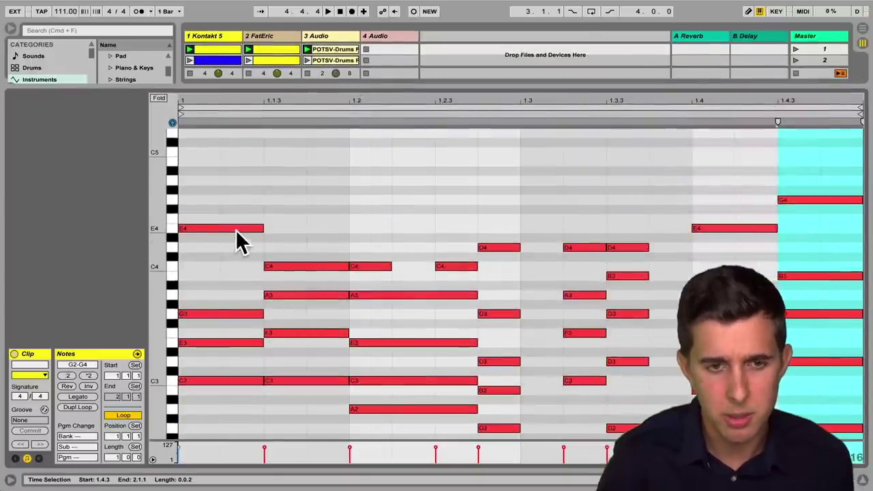
{"action": "left_click", "coordinate": [235, 229]}
{"action": "key", "text": "Delete"}
{"action": "double_click", "coordinate": [327, 266]}
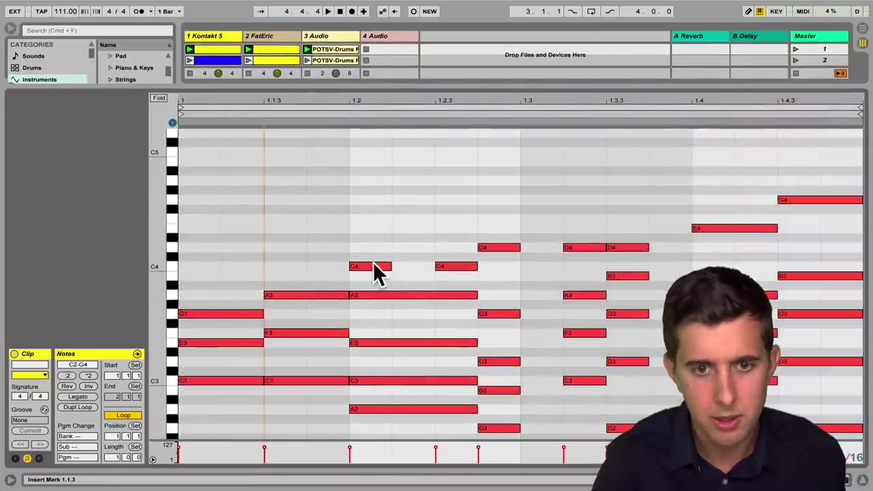
{"action": "double_click", "coordinate": [373, 266]}
{"action": "double_click", "coordinate": [468, 266]}
{"action": "double_click", "coordinate": [499, 247]}
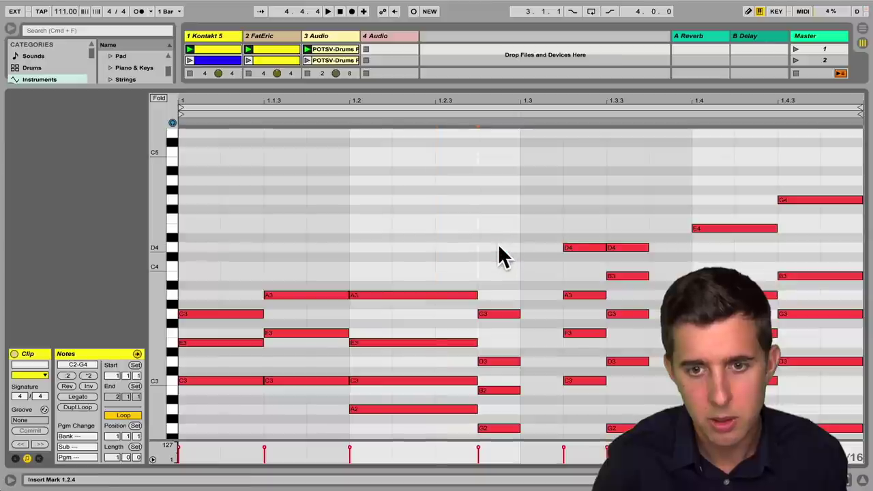
{"action": "double_click", "coordinate": [575, 247]}
{"action": "double_click", "coordinate": [632, 248]}
{"action": "double_click", "coordinate": [716, 229]}
{"action": "left_click", "coordinate": [808, 199]}
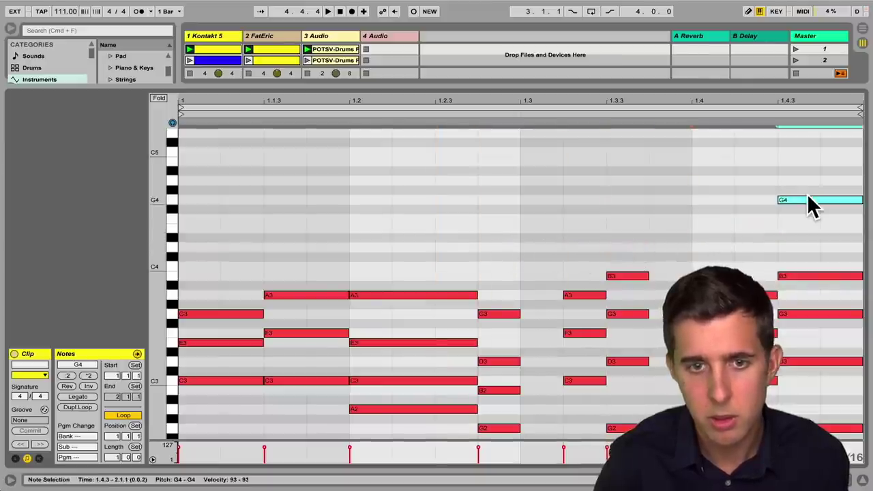
{"action": "double_click", "coordinate": [807, 199]}
Open the FatEric track's first melody clip in the note editor and launch scene 1.
{"action": "left_click_drag", "start_coordinate": [337, 82], "coordinate": [344, 267]}
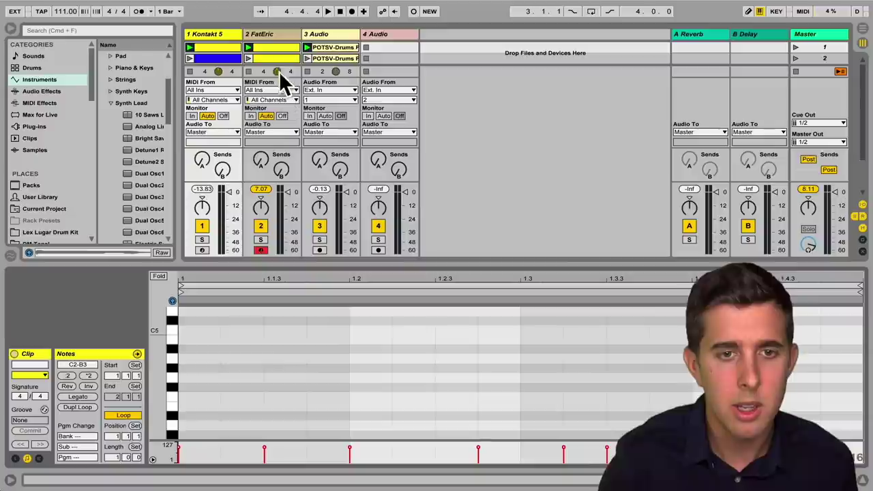
{"action": "left_click", "coordinate": [273, 49]}
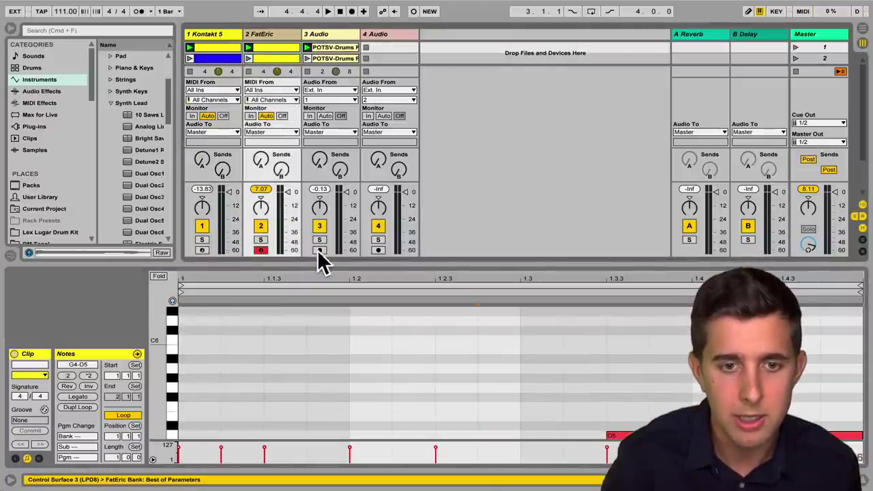
{"action": "left_click_drag", "start_coordinate": [314, 263], "coordinate": [297, 146]}
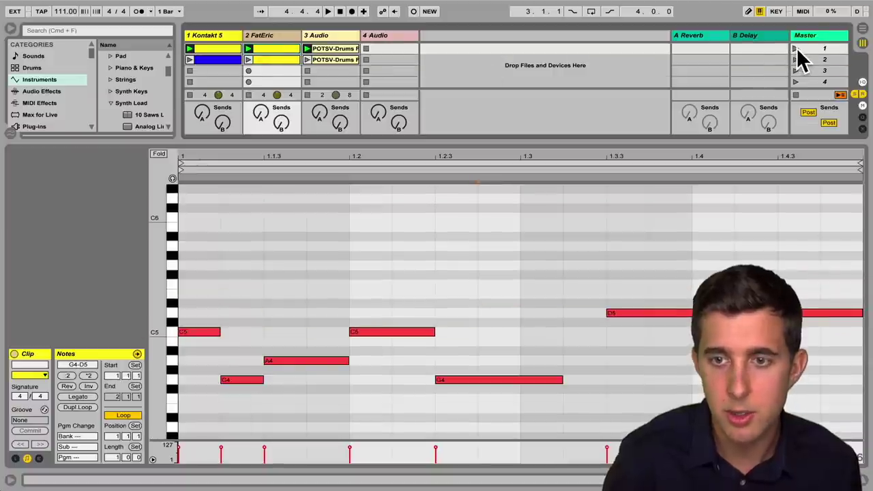
{"action": "left_click", "coordinate": [795, 50]}
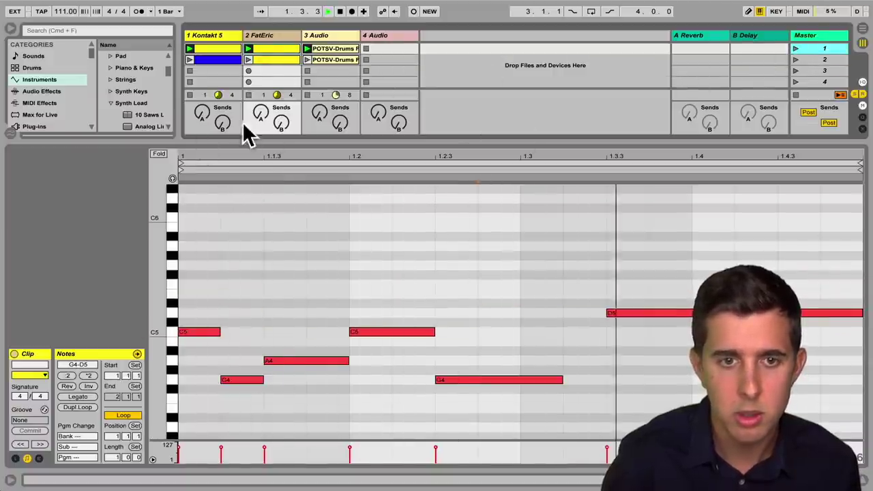
Lower the FatEric track's volume fader during playback.
{"action": "left_click_drag", "start_coordinate": [259, 142], "coordinate": [273, 265]}
{"action": "left_click_drag", "start_coordinate": [287, 202], "coordinate": [287, 216]}
{"action": "left_click_drag", "start_coordinate": [328, 289], "coordinate": [321, 175]}
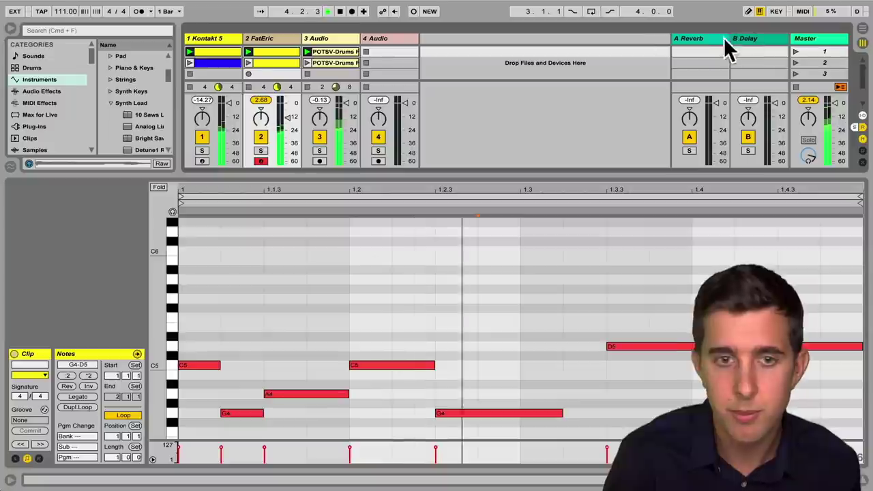
Alternate playback between the FatEric track's first and second clips to compare the two melodies over the same chords.
{"action": "left_click", "coordinate": [247, 61]}
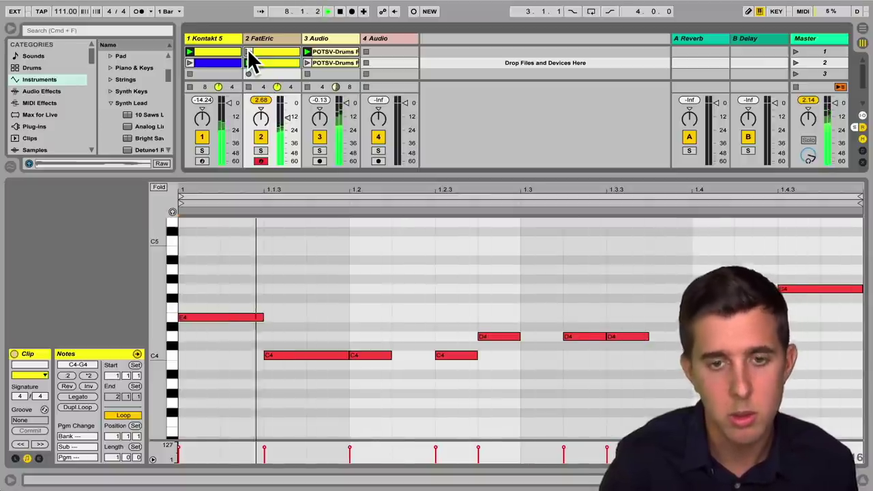
{"action": "left_click", "coordinate": [249, 54]}
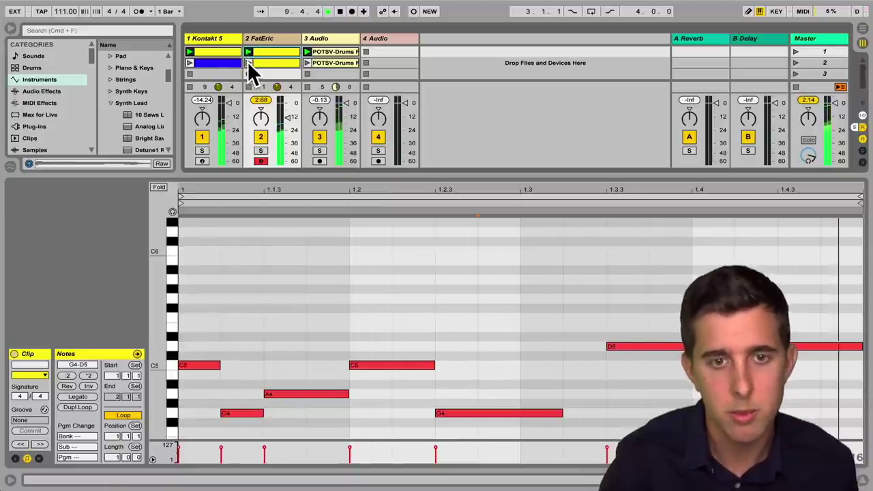
{"action": "left_click", "coordinate": [250, 62]}
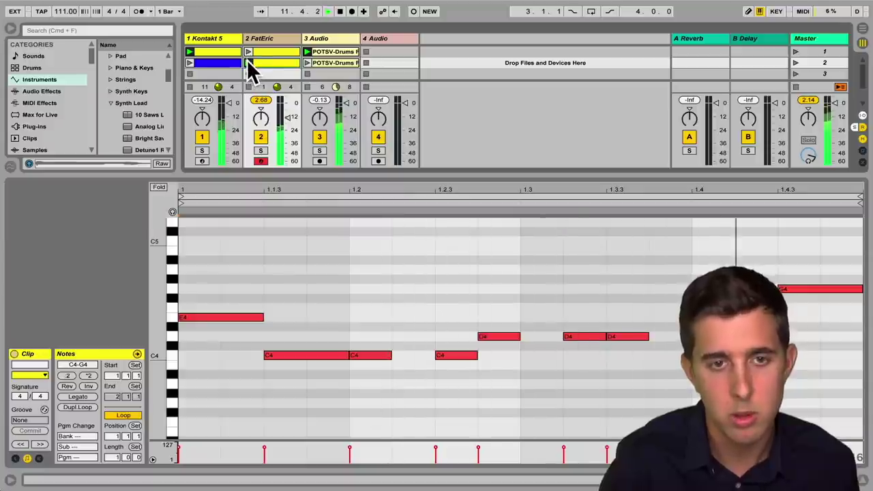
{"action": "left_click", "coordinate": [249, 52]}
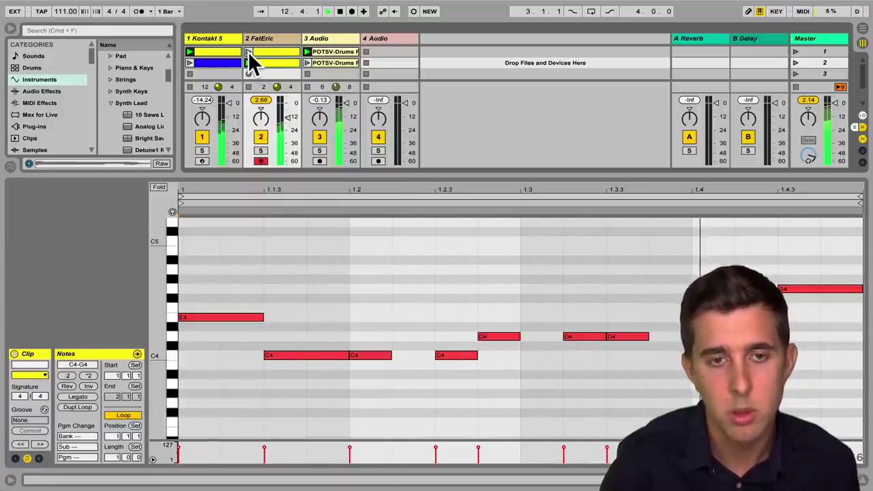
{"action": "left_click", "coordinate": [248, 63]}
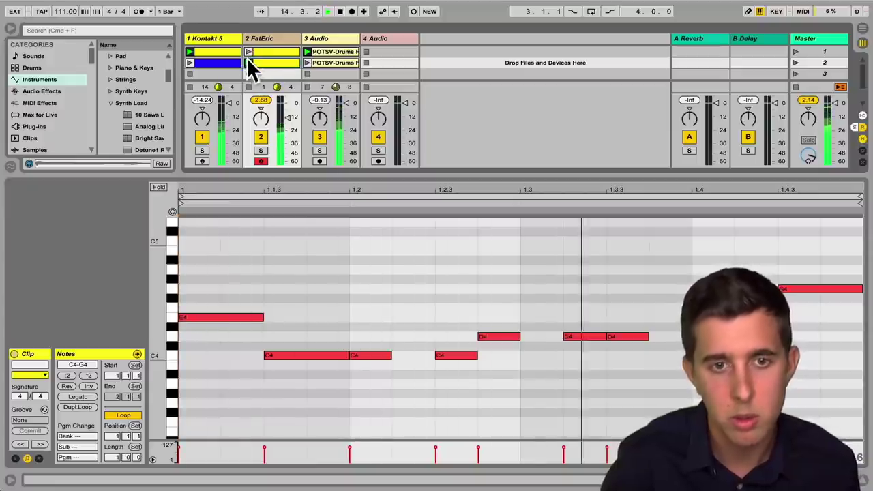
{"action": "left_click", "coordinate": [248, 54]}
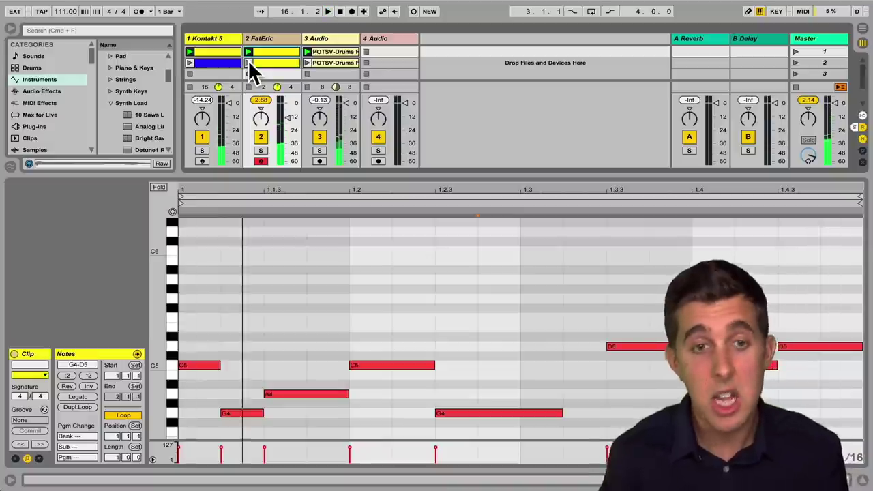
Enlarge the session view above the note editor to show the tracks' input routing, monitoring and send controls.
{"action": "left_click_drag", "start_coordinate": [315, 172], "coordinate": [306, 294]}
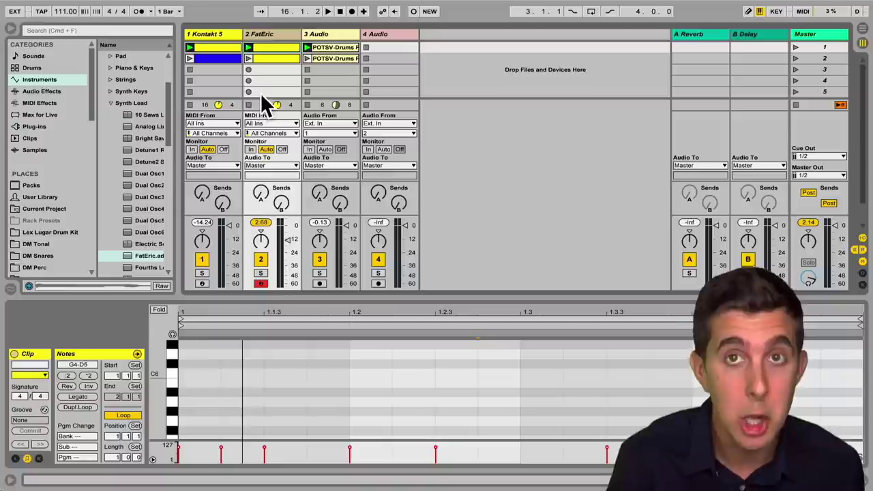
{"action": "scroll", "coordinate": [260, 53], "scroll_direction": "down", "scroll_amount": 3}
{"action": "scroll", "coordinate": [260, 53], "scroll_direction": "up", "scroll_amount": 3}
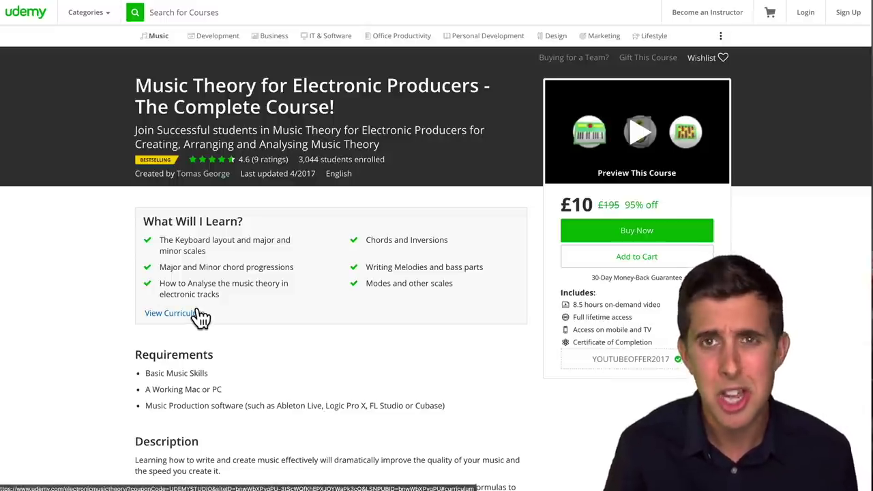
On the Udemy page for Music Theory for Electronic Producers, review the requirements, description and curriculum through the Writing Melodies and Bass Parts section.
{"action": "scroll", "coordinate": [68, 300], "scroll_direction": "down", "scroll_amount": 2}
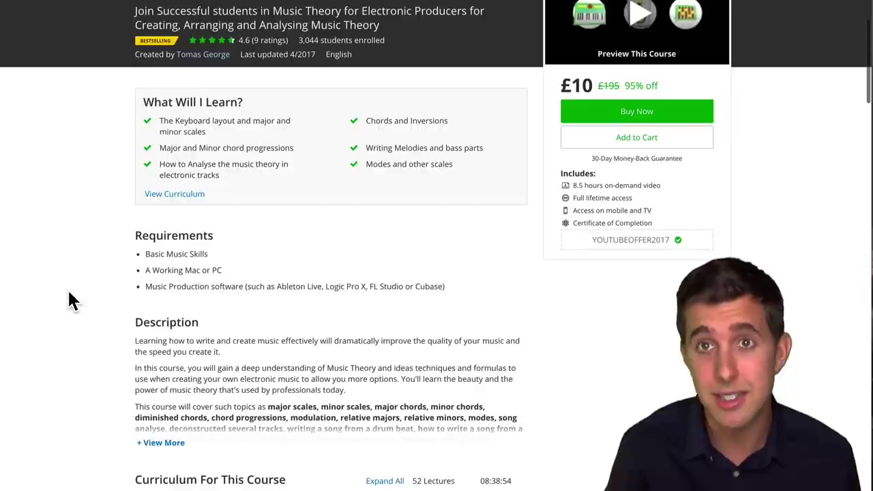
{"action": "scroll", "coordinate": [69, 300], "scroll_direction": "down", "scroll_amount": 3}
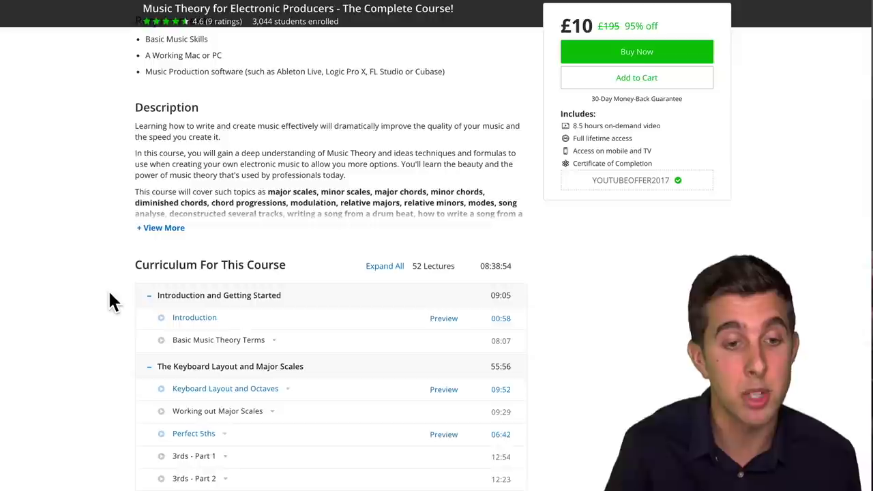
{"action": "scroll", "coordinate": [108, 289], "scroll_direction": "down", "scroll_amount": 1}
{"action": "scroll", "coordinate": [108, 289], "scroll_direction": "down", "scroll_amount": 3}
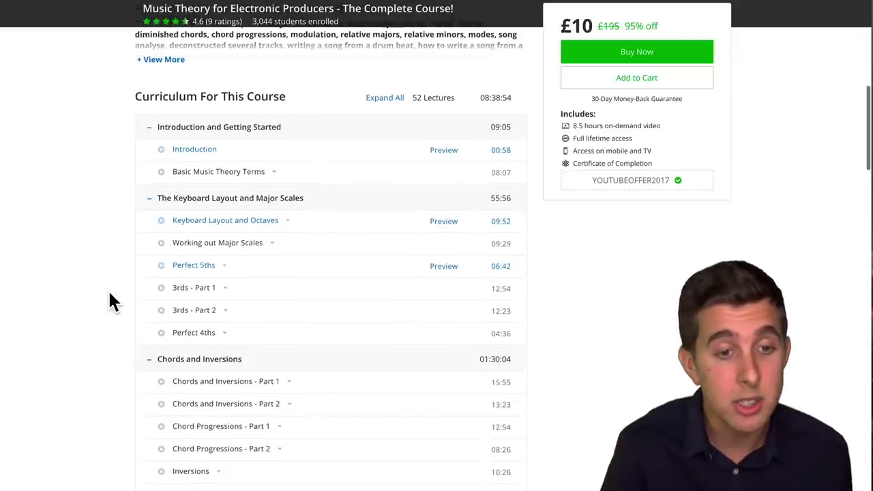
{"action": "scroll", "coordinate": [108, 289], "scroll_direction": "down", "scroll_amount": 1}
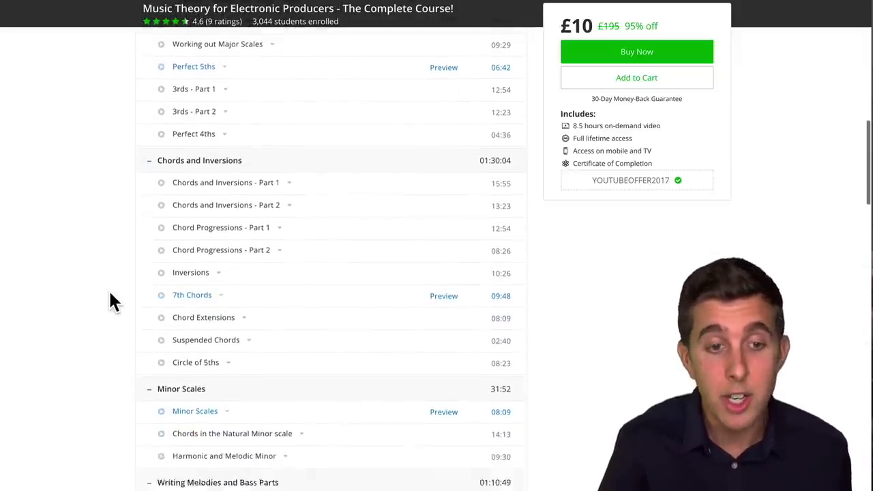
{"action": "scroll", "coordinate": [152, 285], "scroll_direction": "down", "scroll_amount": 2}
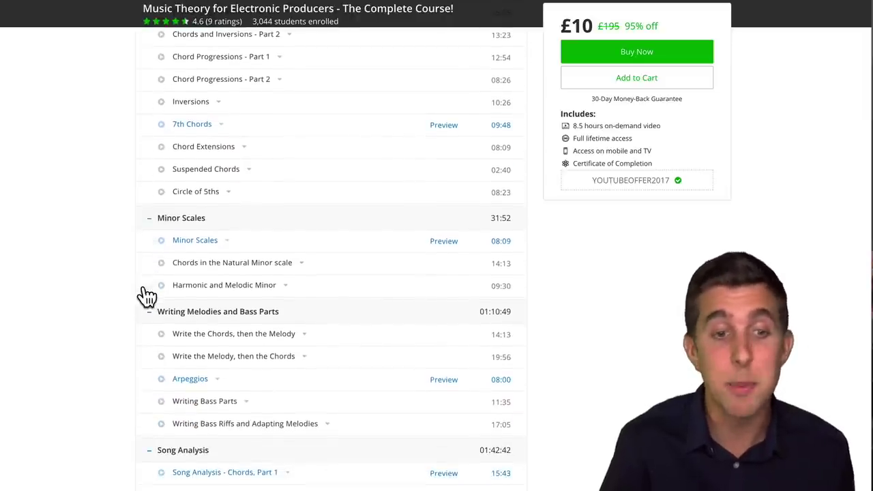
{"action": "scroll", "coordinate": [147, 295], "scroll_direction": "down", "scroll_amount": 1}
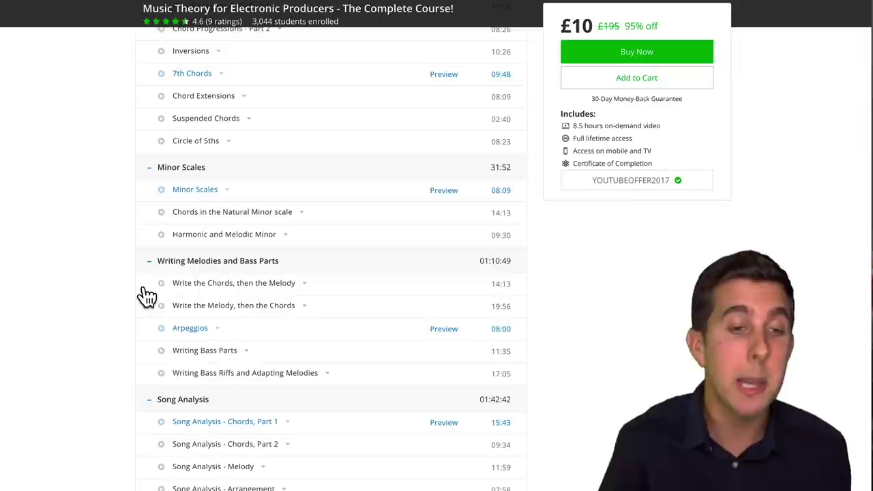
{"action": "scroll", "coordinate": [146, 295], "scroll_direction": "down", "scroll_amount": 1}
{"action": "scroll", "coordinate": [147, 295], "scroll_direction": "down", "scroll_amount": 1}
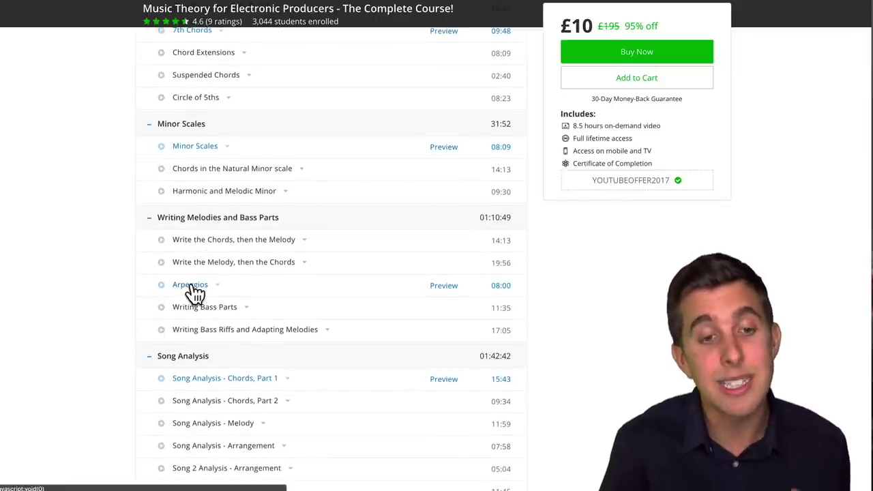
Examine the remaining curriculum sections: Song Analysis, Creating a Song, Modes and Other Scales.
{"action": "scroll", "coordinate": [133, 301], "scroll_direction": "down", "scroll_amount": 2}
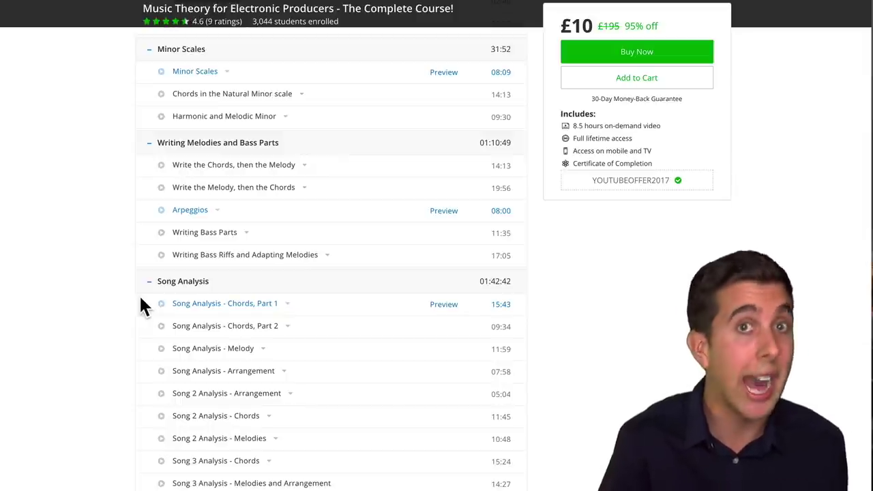
{"action": "scroll", "coordinate": [141, 300], "scroll_direction": "down", "scroll_amount": 5}
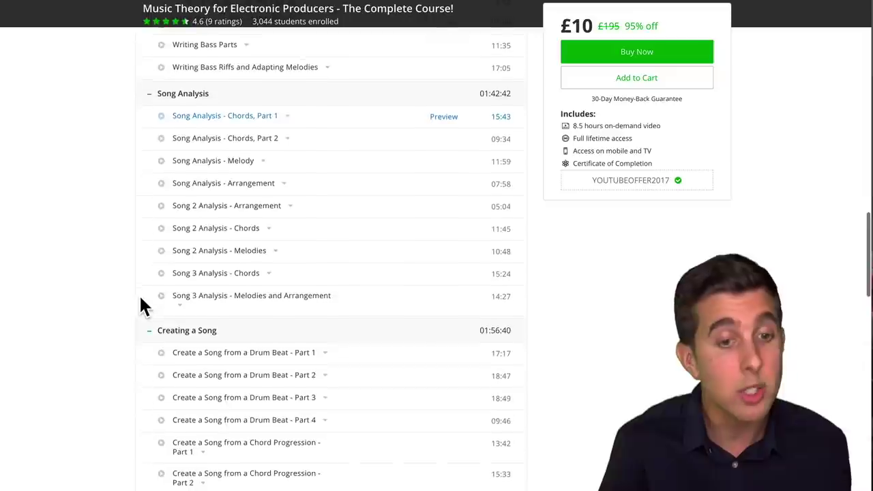
{"action": "scroll", "coordinate": [141, 305], "scroll_direction": "down", "scroll_amount": 2}
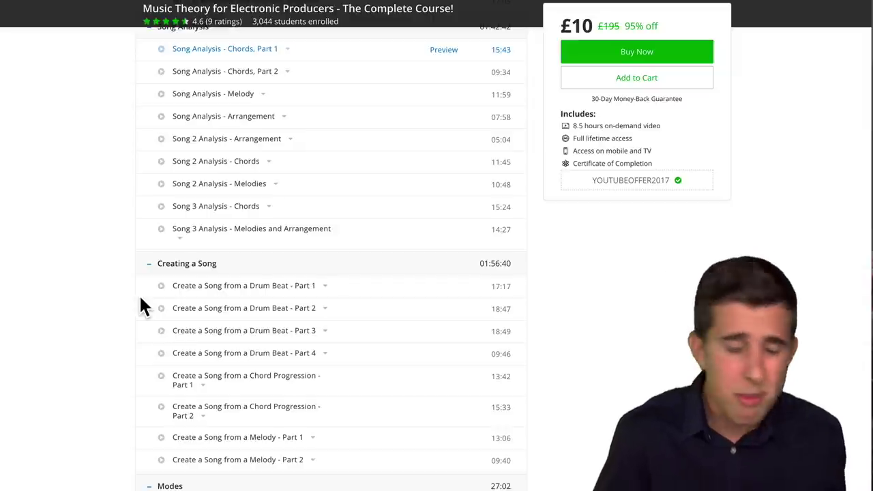
{"action": "scroll", "coordinate": [141, 307], "scroll_direction": "down", "scroll_amount": 3}
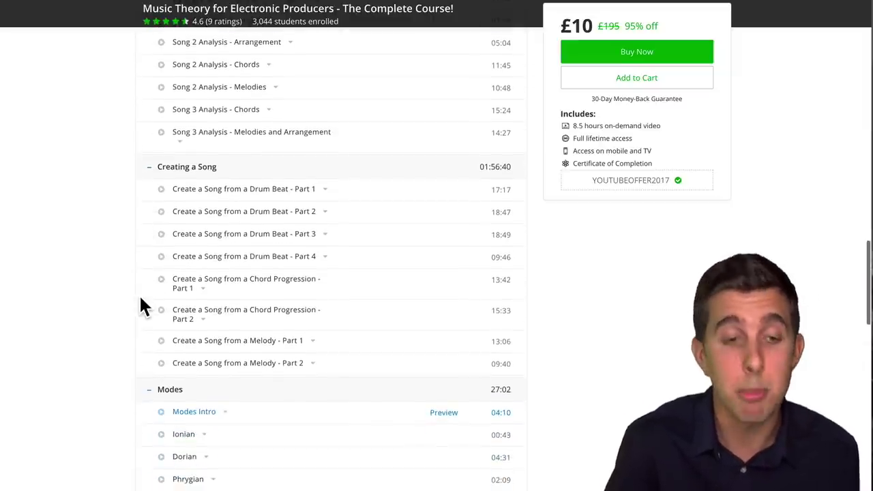
{"action": "scroll", "coordinate": [141, 307], "scroll_direction": "down", "scroll_amount": 3}
{"action": "scroll", "coordinate": [140, 297], "scroll_direction": "down", "scroll_amount": 6}
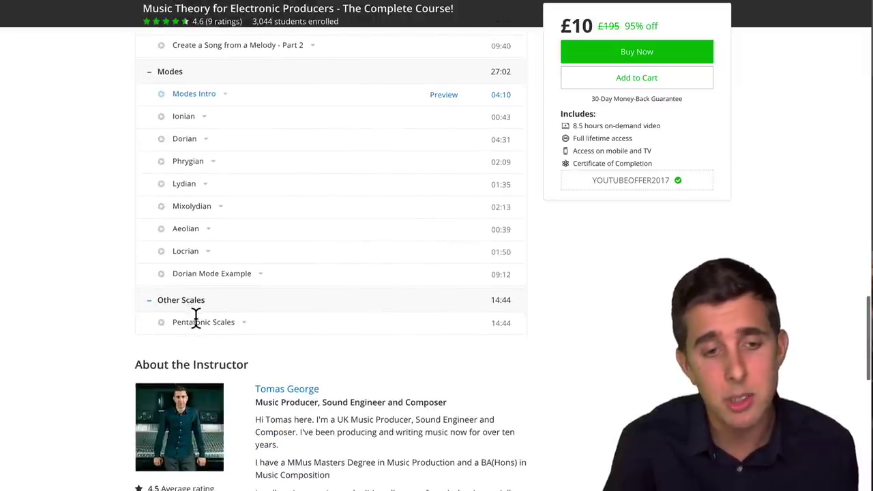
Return to the course overview with its title, learning outcomes and price.
{"action": "scroll", "coordinate": [124, 304], "scroll_direction": "up", "scroll_amount": 10}
{"action": "scroll", "coordinate": [123, 304], "scroll_direction": "up", "scroll_amount": 15}
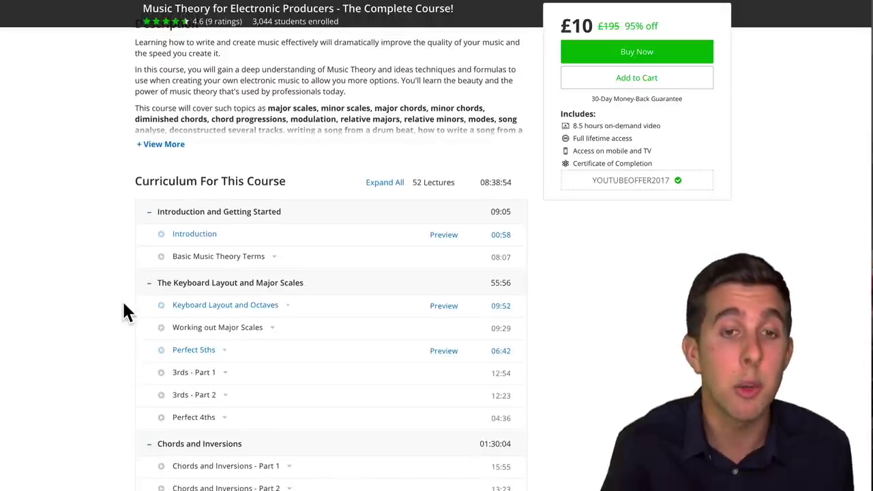
{"action": "scroll", "coordinate": [123, 304], "scroll_direction": "up", "scroll_amount": 5}
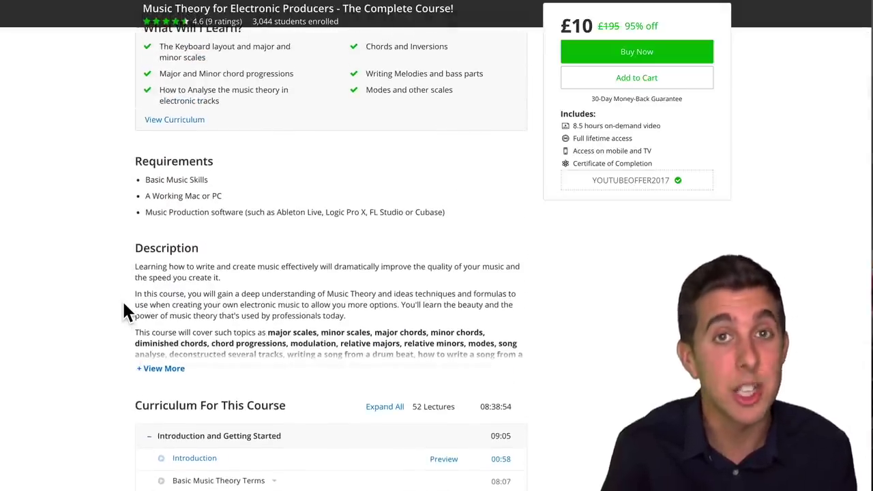
{"action": "scroll", "coordinate": [124, 304], "scroll_direction": "up", "scroll_amount": 3}
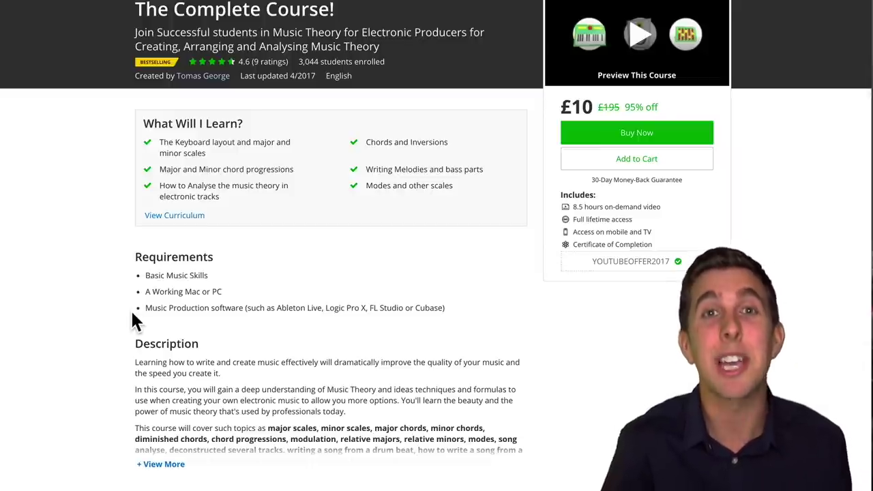
{"action": "scroll", "coordinate": [131, 315], "scroll_direction": "up", "scroll_amount": 3}
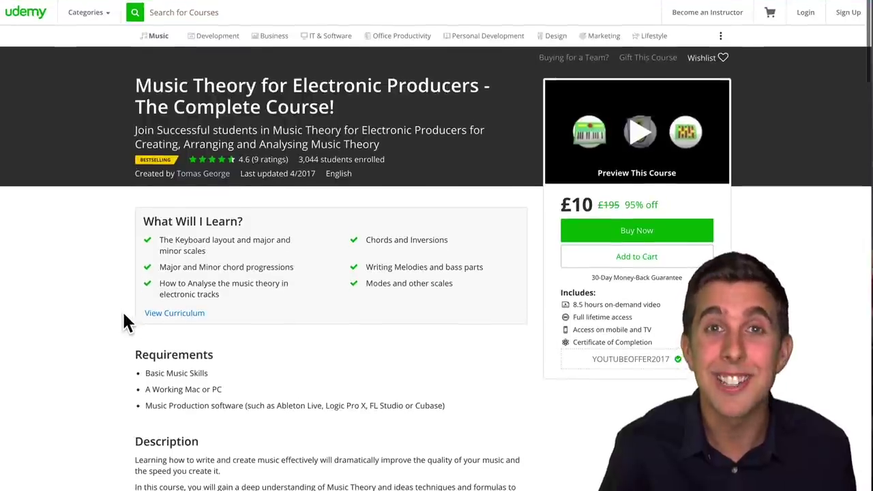